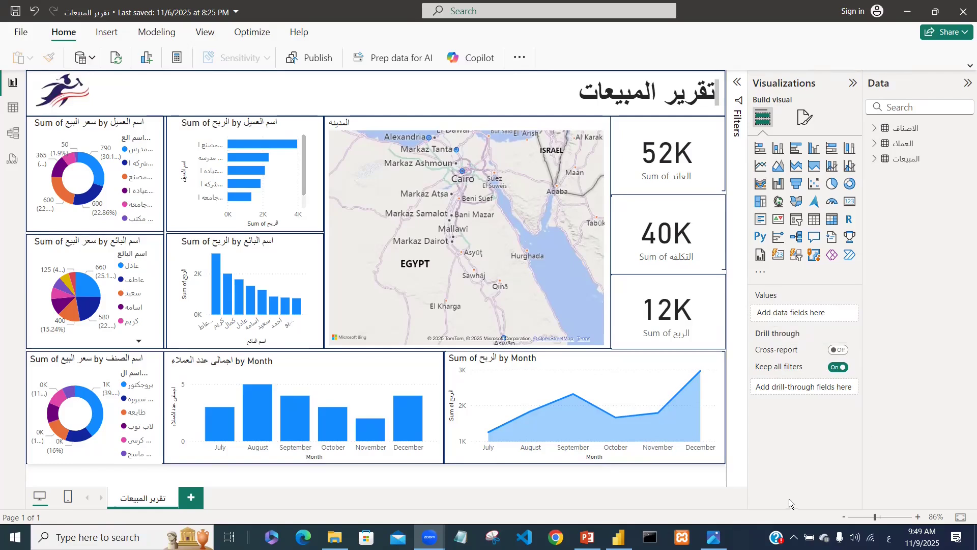
Check the reference dashboard picture ex2.PNG and bring up the formatting options of the sales-by-customer donut chart
{"action": "left_click", "coordinate": [713, 537]}
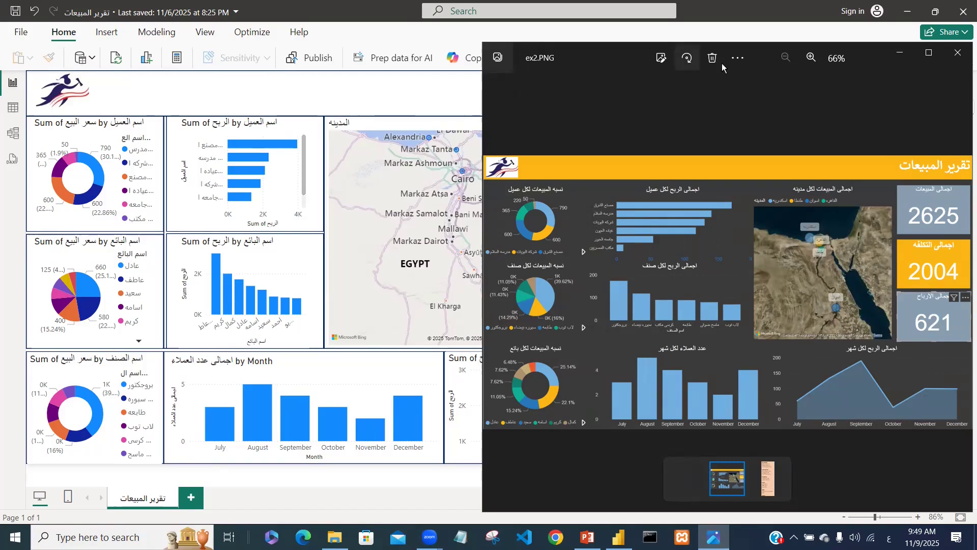
{"action": "left_click", "coordinate": [899, 52]}
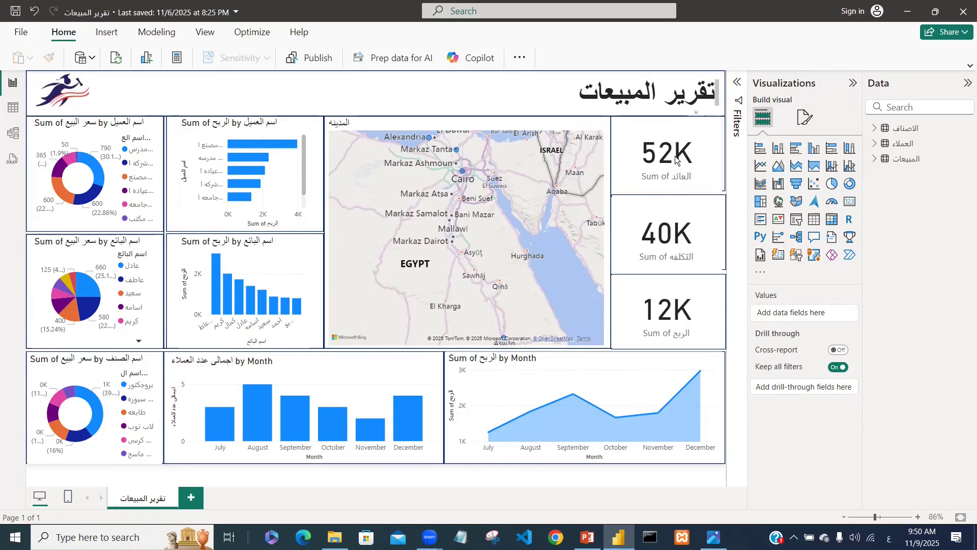
{"action": "left_click", "coordinate": [109, 165]}
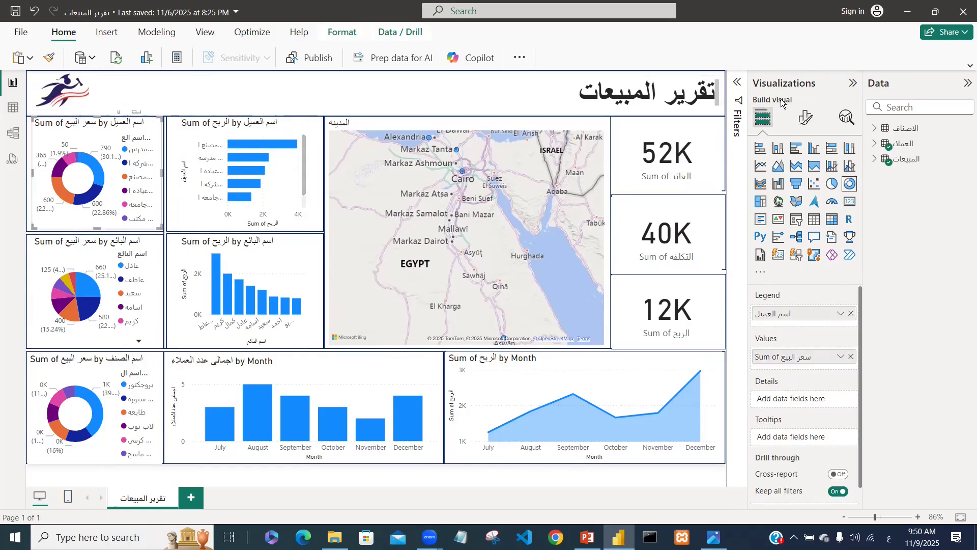
{"action": "left_click", "coordinate": [806, 121]}
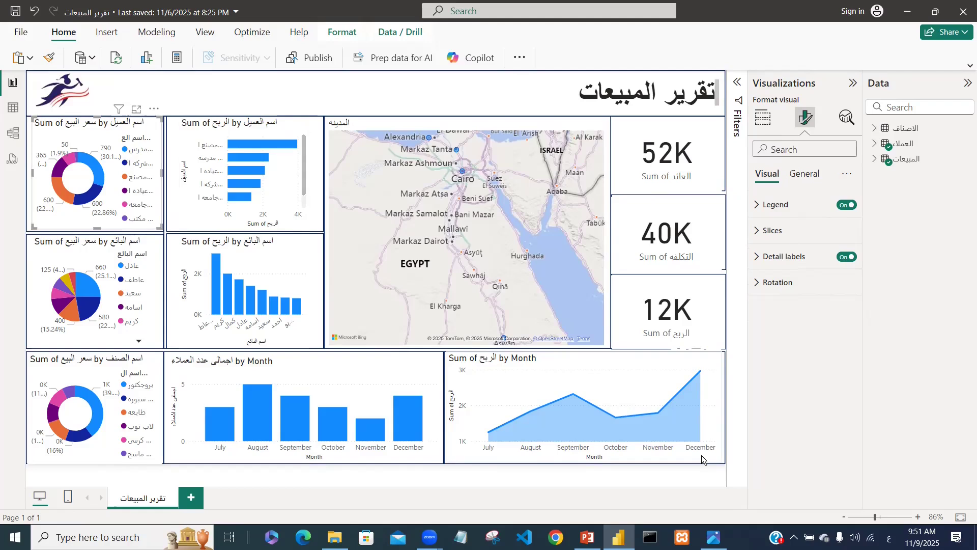
Set the report page's wallpaper color to black
{"action": "left_click", "coordinate": [720, 482]}
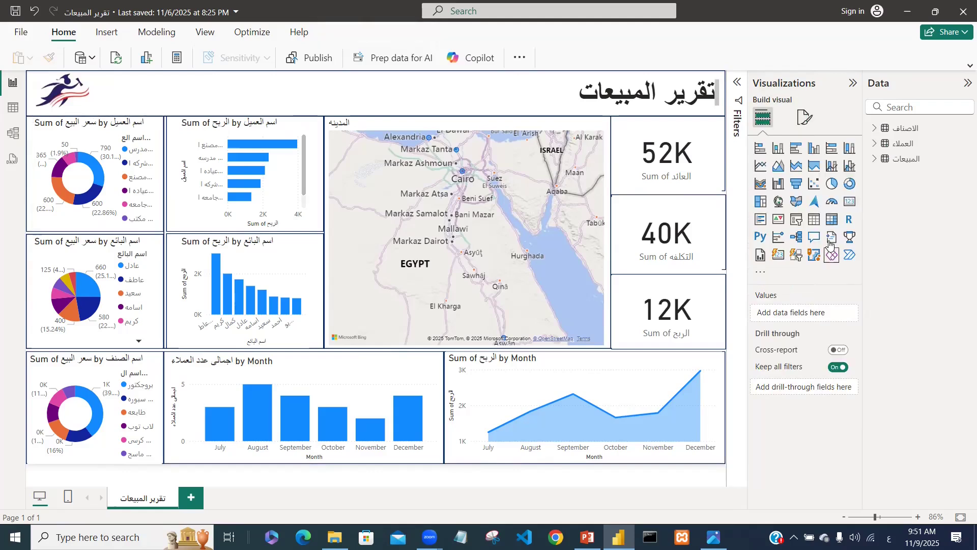
{"action": "left_click", "coordinate": [797, 123]}
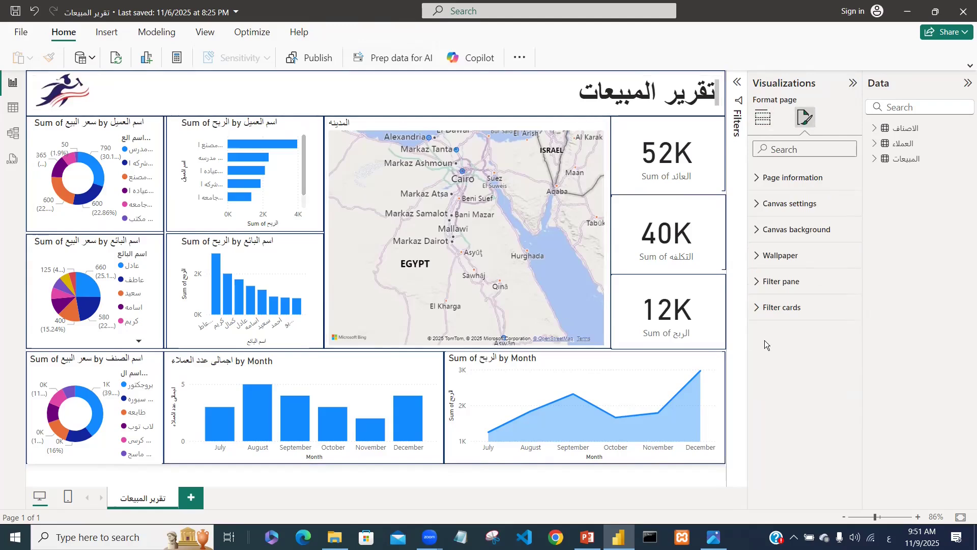
{"action": "left_click", "coordinate": [798, 256]}
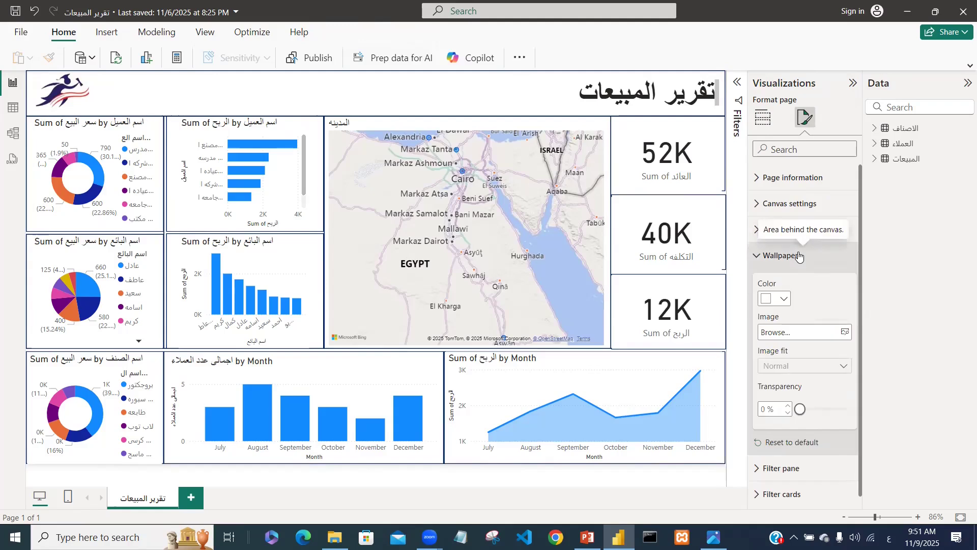
{"action": "left_click", "coordinate": [786, 304]}
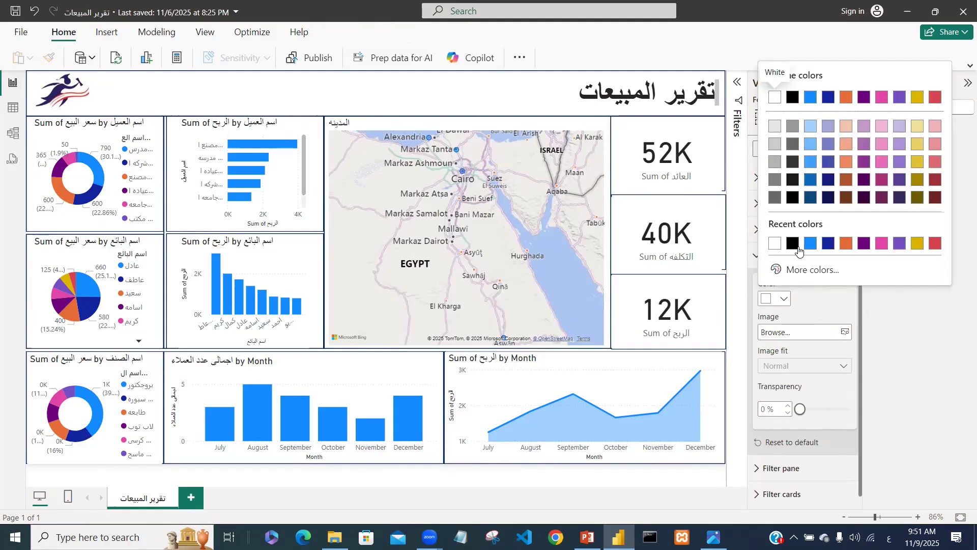
{"action": "left_click", "coordinate": [796, 248]}
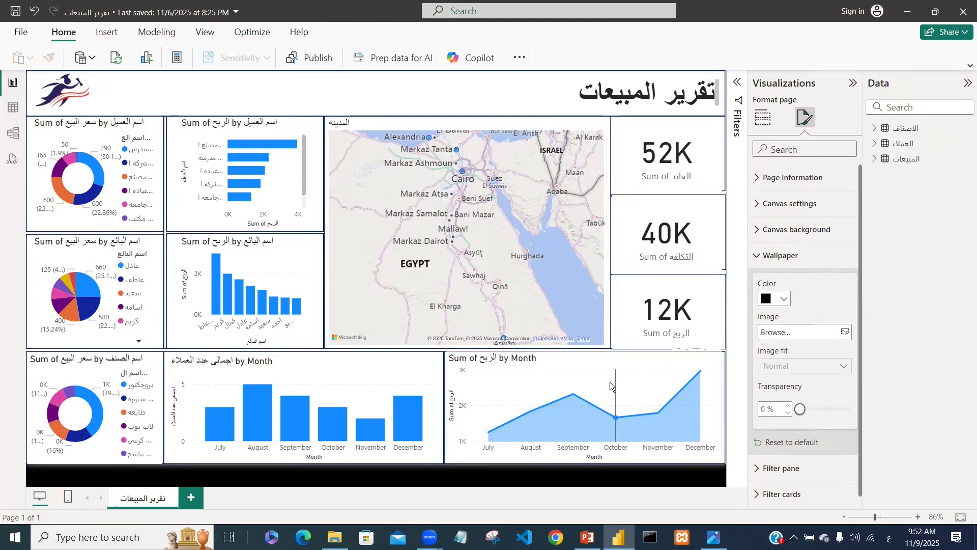
{"action": "mouse_move", "coordinate": [610, 383]}
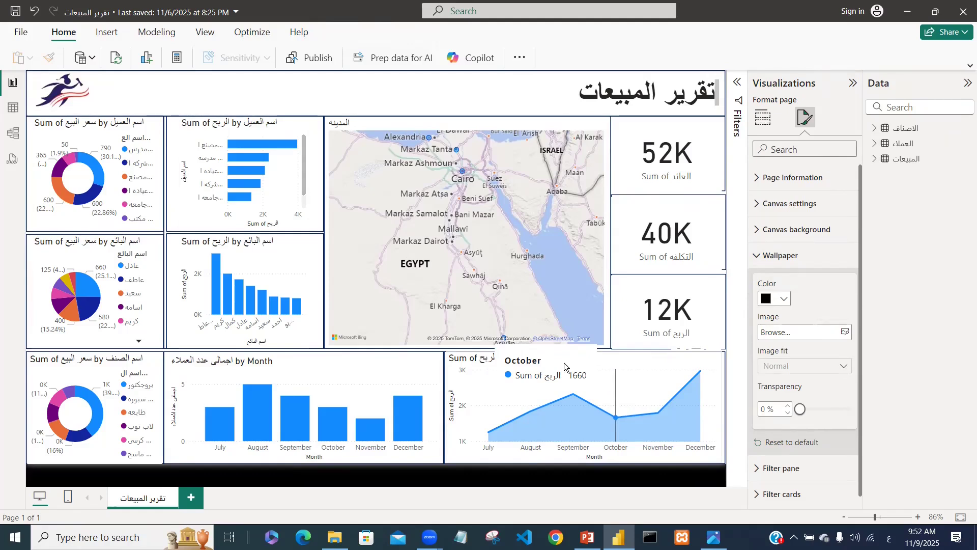
{"action": "left_click", "coordinate": [536, 260]}
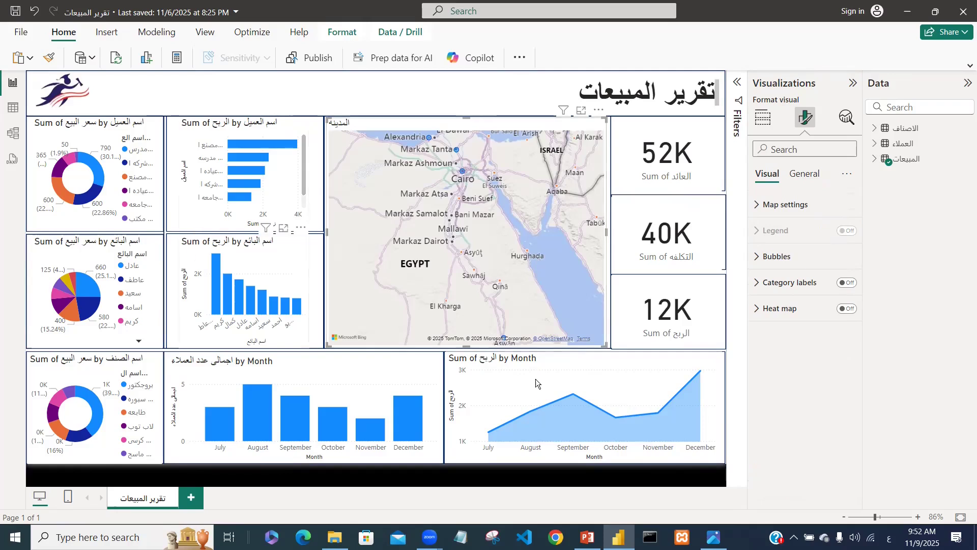
{"action": "mouse_move", "coordinate": [563, 383]}
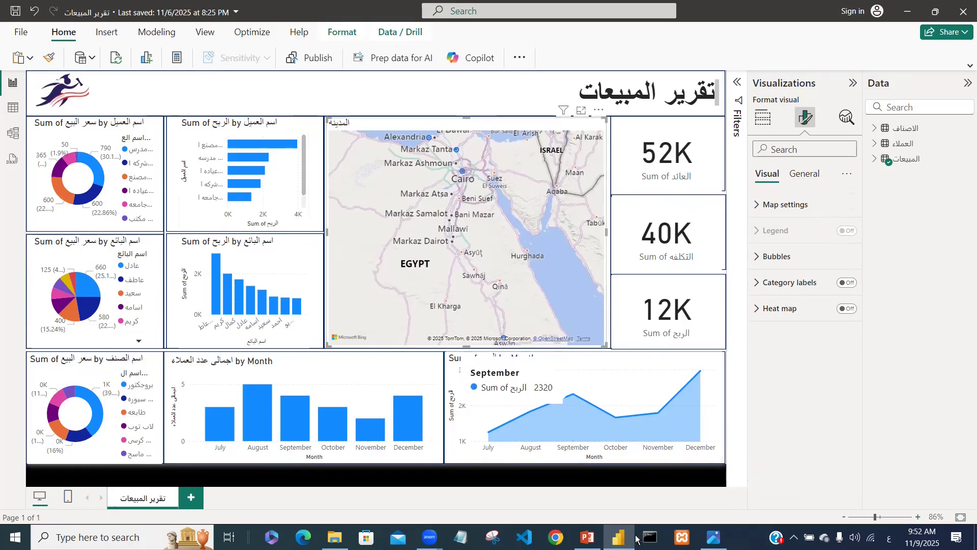
{"action": "mouse_move", "coordinate": [619, 537]}
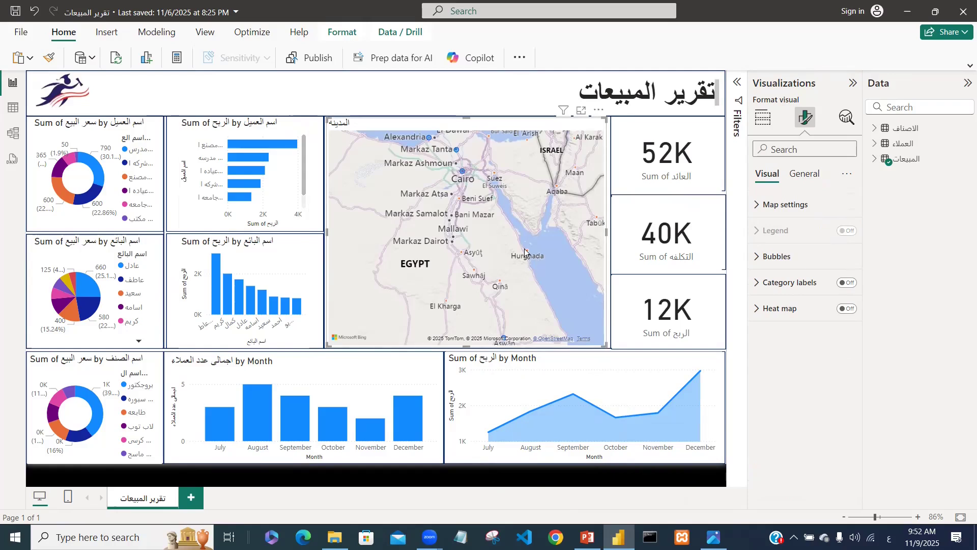
{"action": "left_click", "coordinate": [651, 471]}
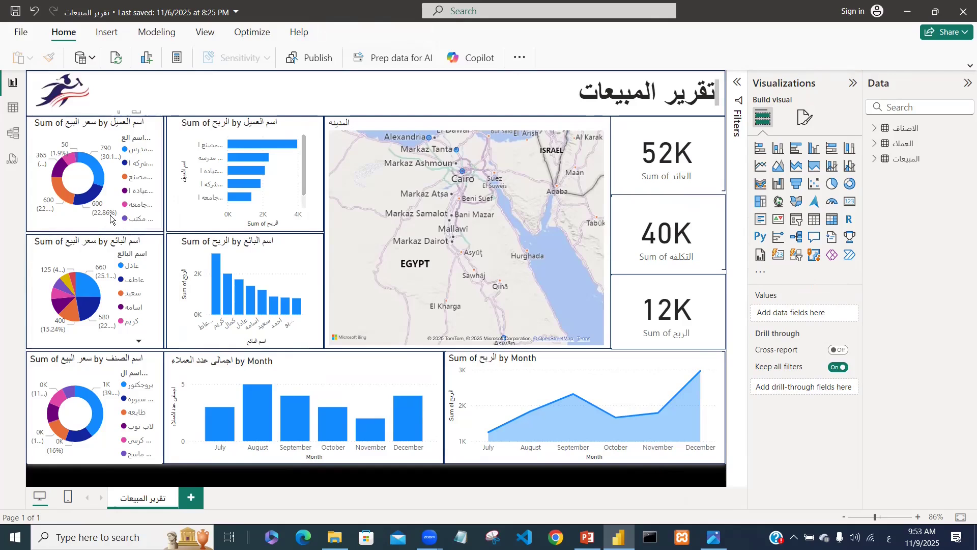
Turn off the legend title of the sales-by-customer donut chart and set the legend position to Bottom left
{"action": "left_click", "coordinate": [99, 138]}
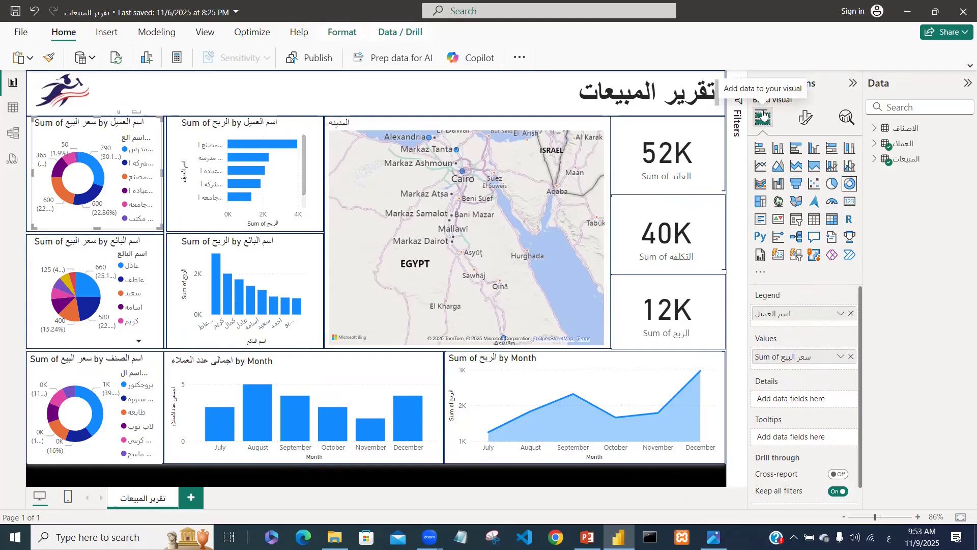
{"action": "left_click", "coordinate": [809, 122]}
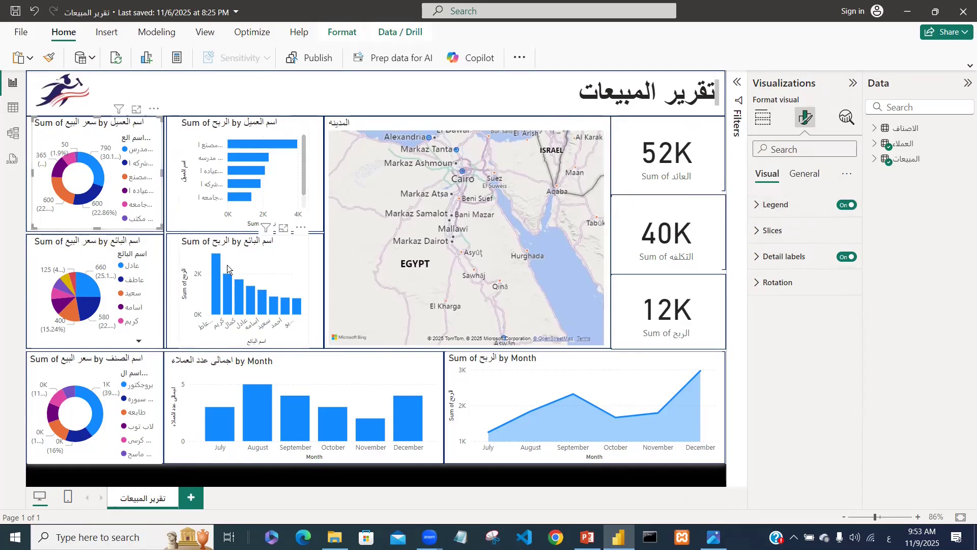
{"action": "left_click", "coordinate": [775, 204]}
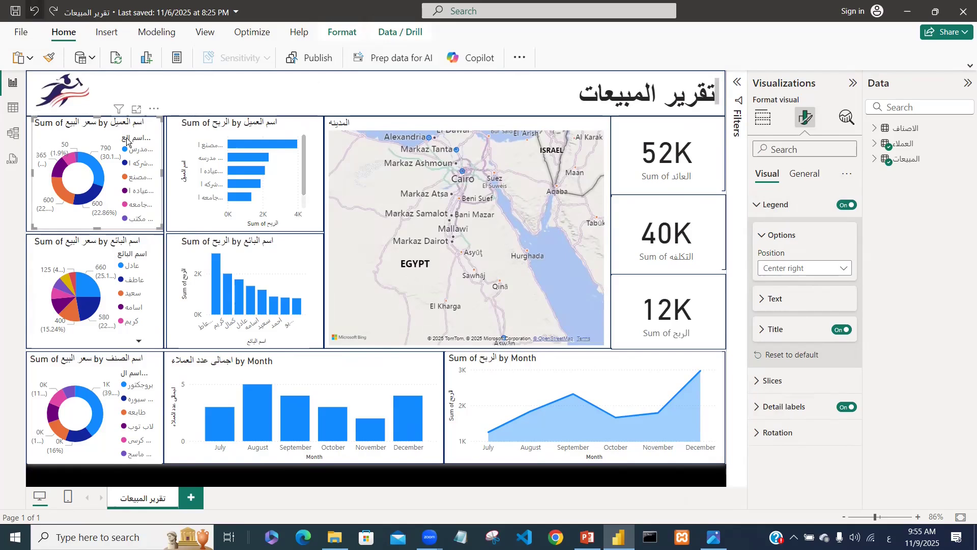
{"action": "mouse_move", "coordinate": [117, 163]}
{"action": "left_click", "coordinate": [840, 330]}
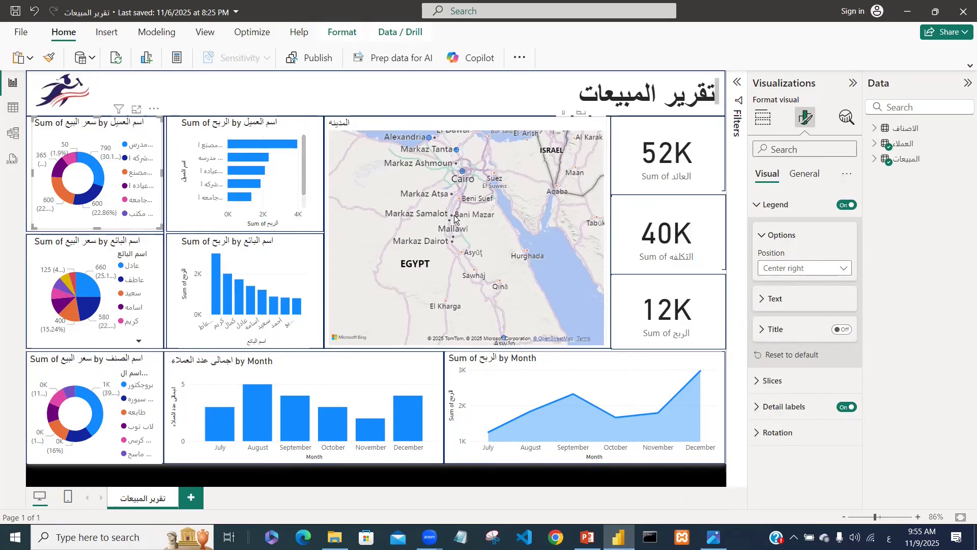
{"action": "left_click", "coordinate": [846, 273]}
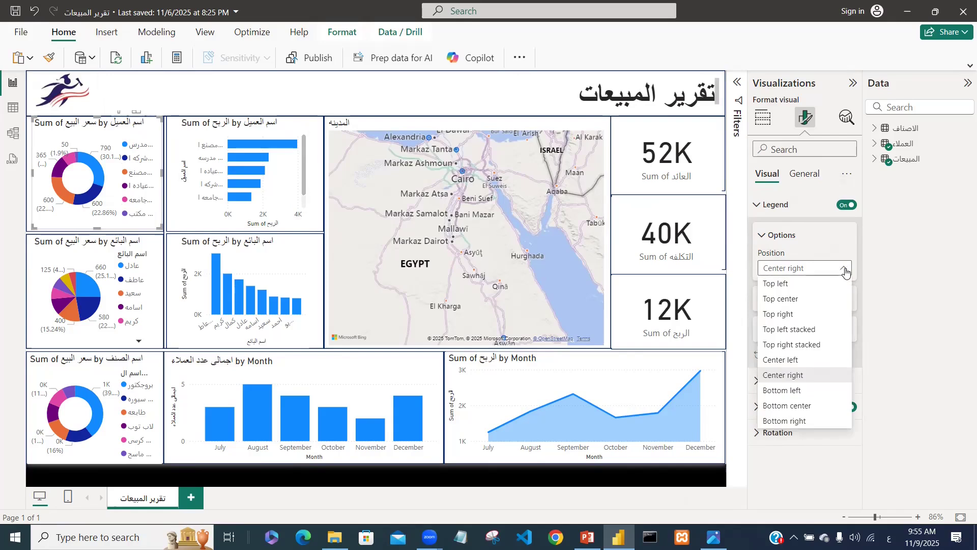
{"action": "left_click", "coordinate": [796, 391]}
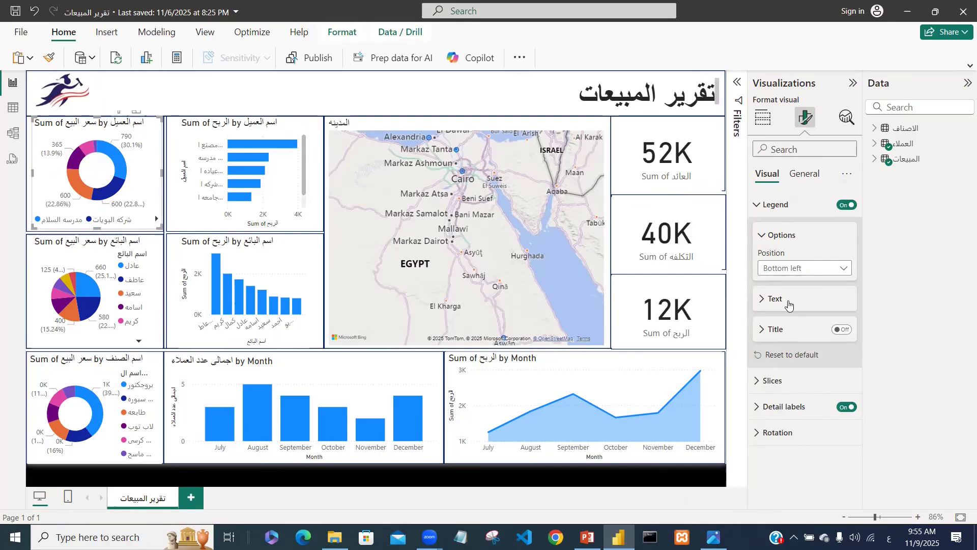
Set the customer donut chart's legend font size to 8 and page through the legend entries to check them
{"action": "left_click", "coordinate": [789, 305]}
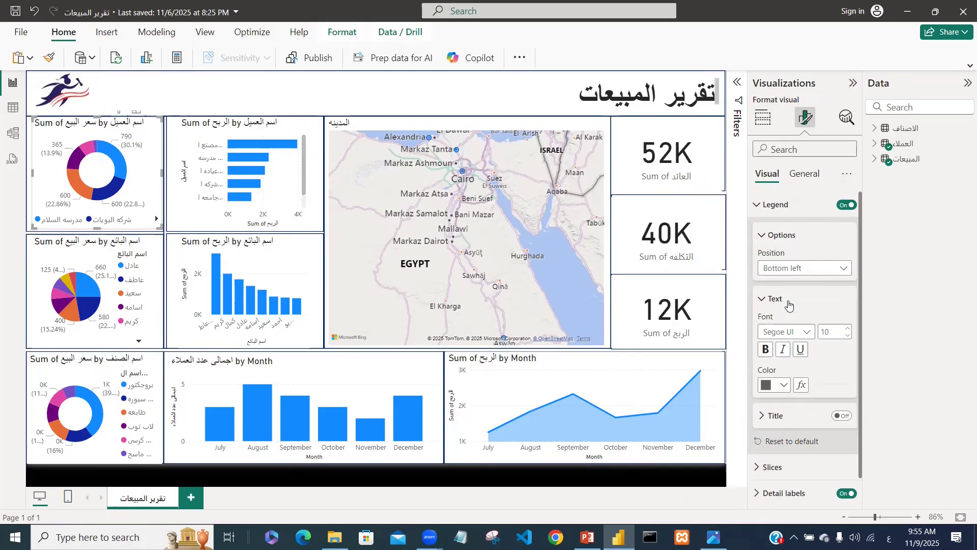
{"action": "left_click", "coordinate": [847, 337]}
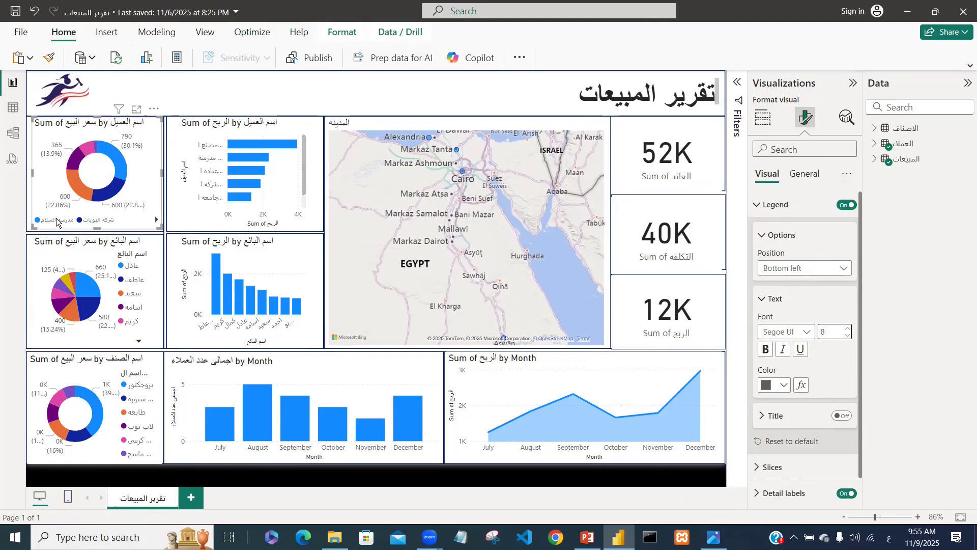
{"action": "left_click", "coordinate": [156, 220]}
{"action": "left_click", "coordinate": [156, 221]}
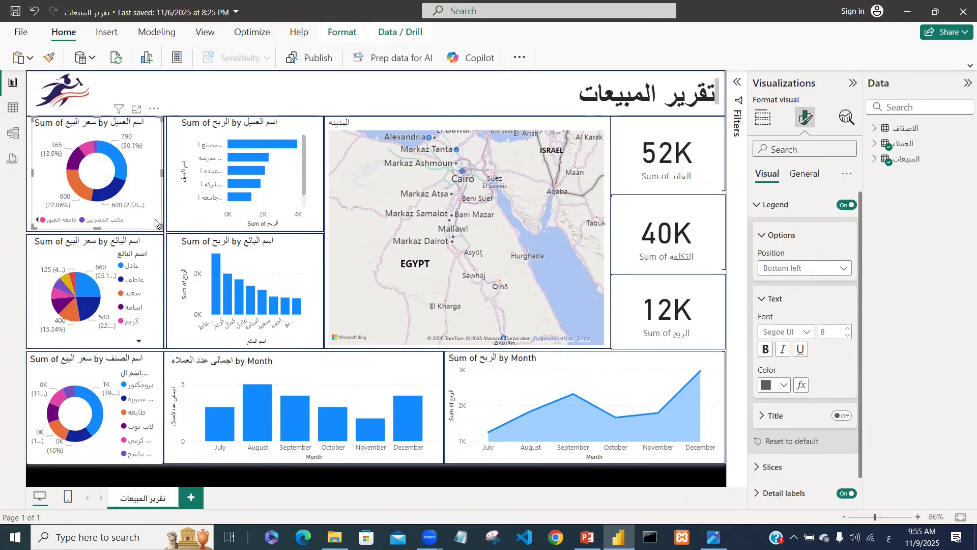
{"action": "left_click", "coordinate": [36, 220]}
{"action": "left_click", "coordinate": [36, 221]}
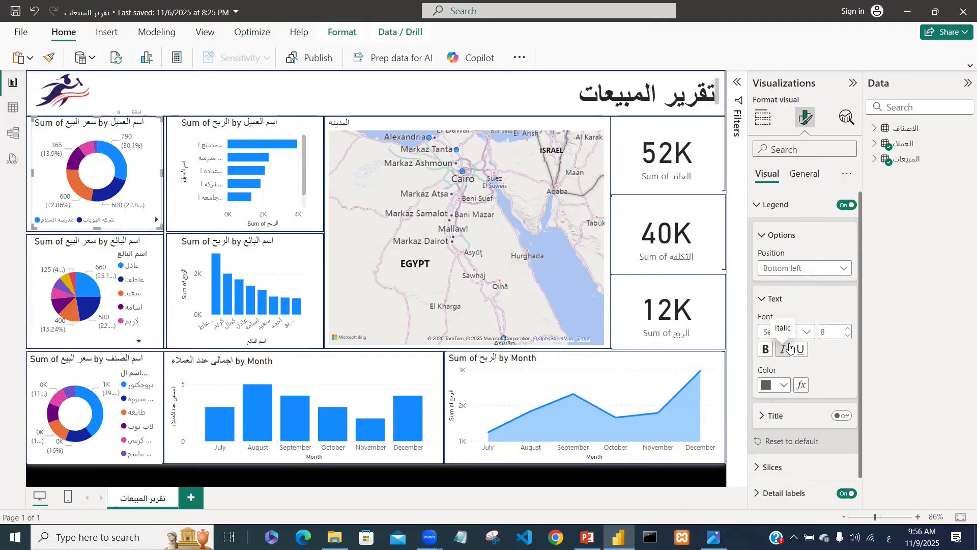
{"action": "left_click", "coordinate": [762, 302]}
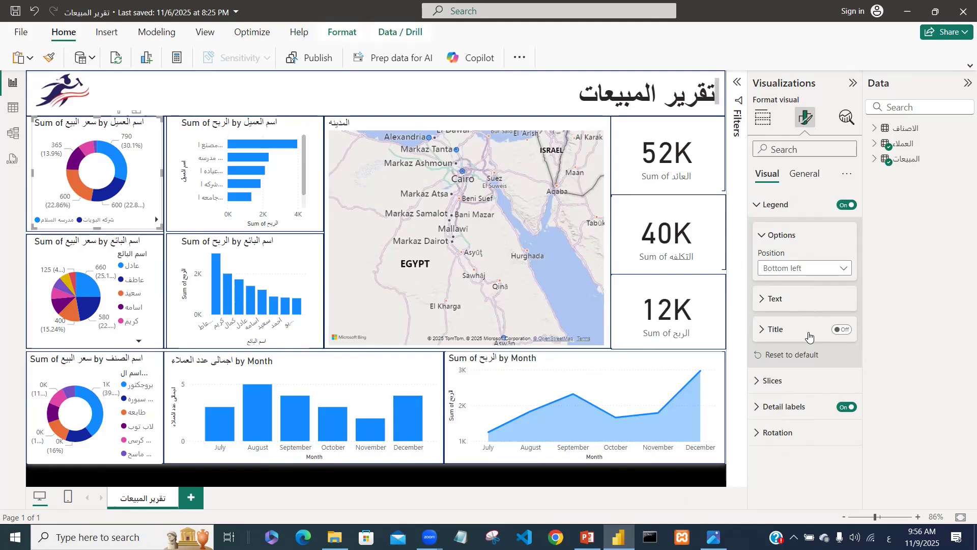
{"action": "left_click", "coordinate": [757, 209]}
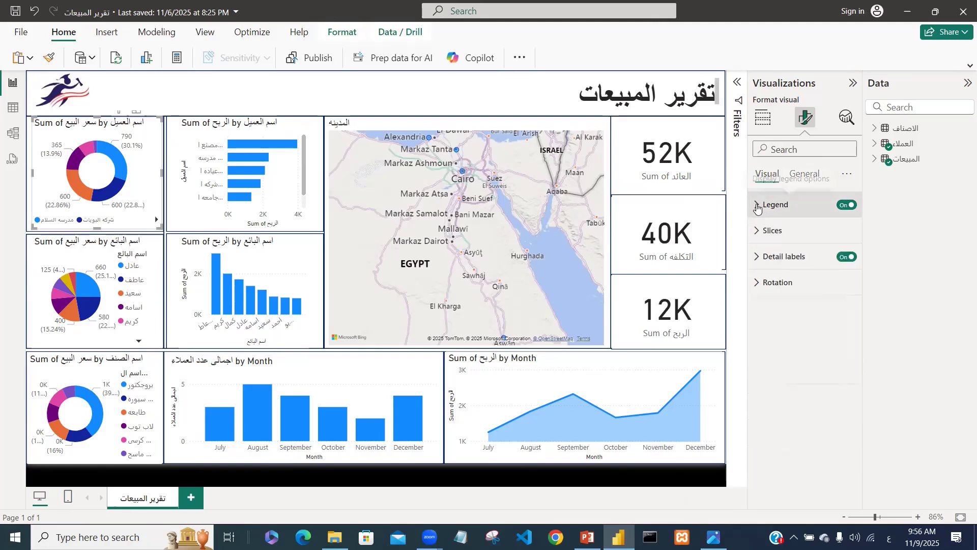
Review the customer donut chart's slice colors and set its detail label contents to Percent of total
{"action": "left_click", "coordinate": [772, 238]}
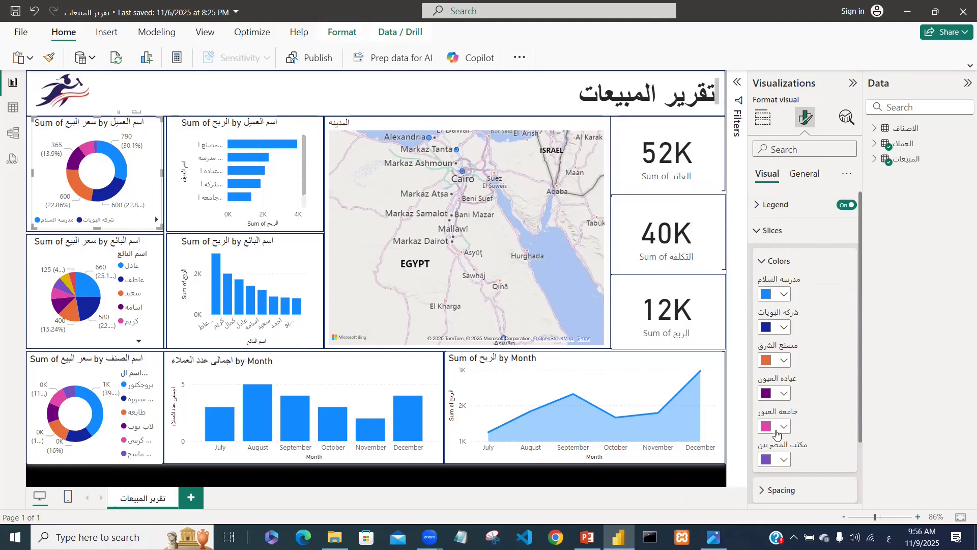
{"action": "left_click", "coordinate": [758, 233]}
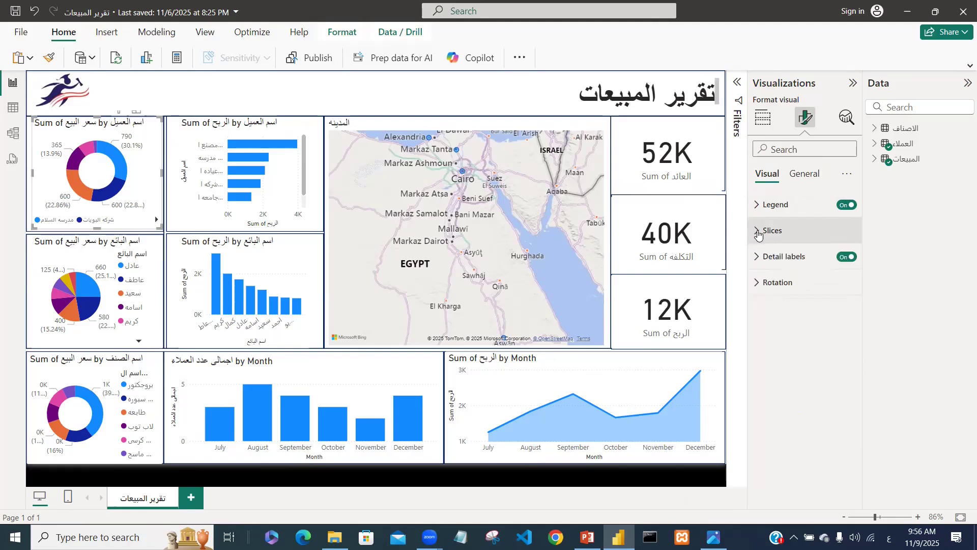
{"action": "left_click", "coordinate": [785, 259]}
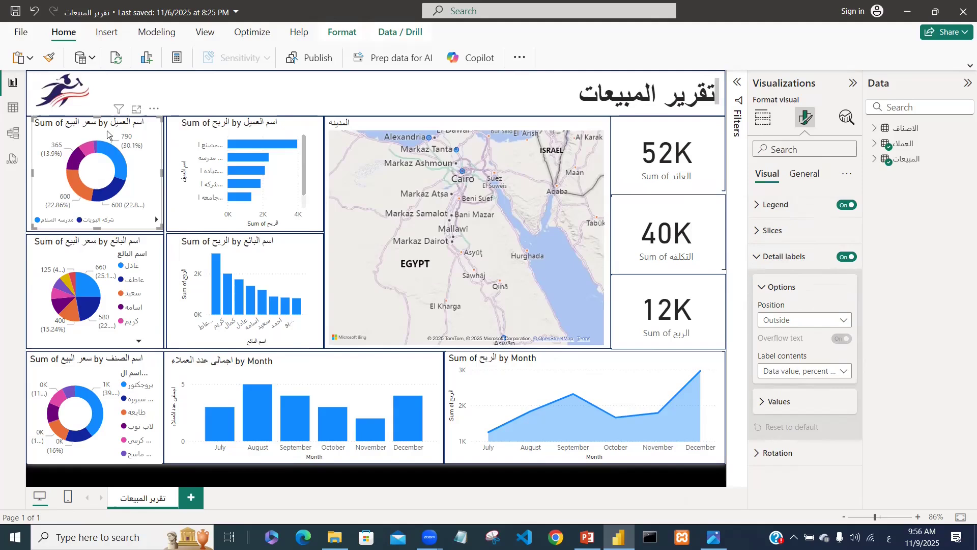
{"action": "mouse_move", "coordinate": [132, 148]}
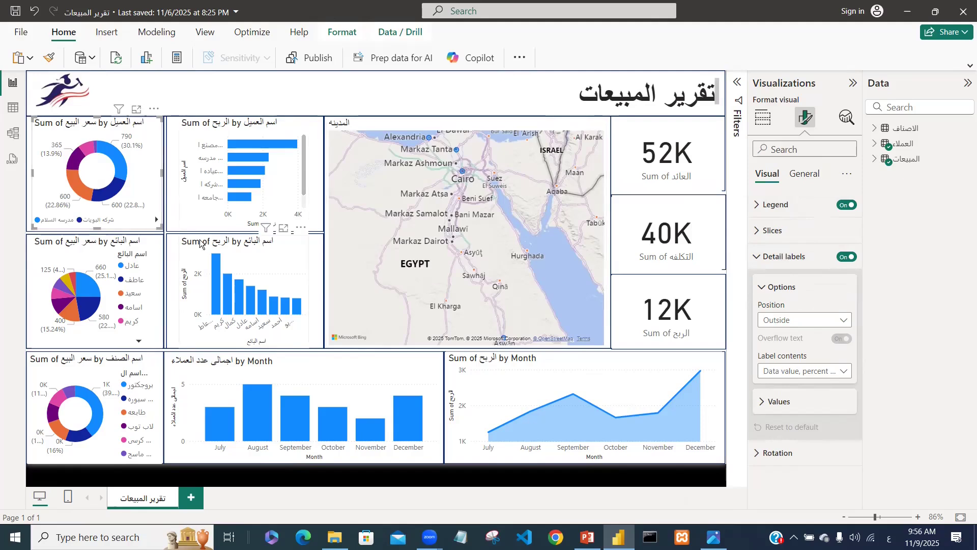
{"action": "left_click", "coordinate": [845, 375]}
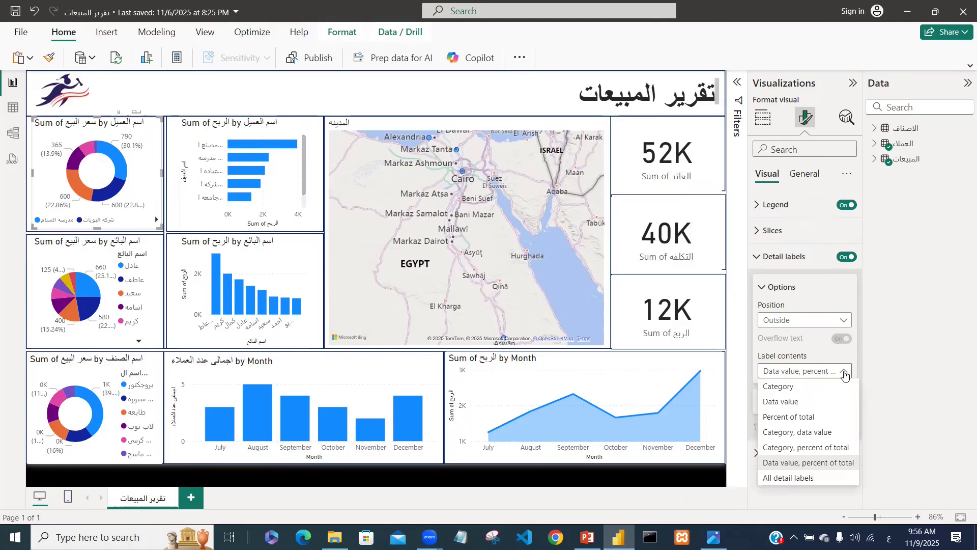
{"action": "left_click", "coordinate": [797, 417]}
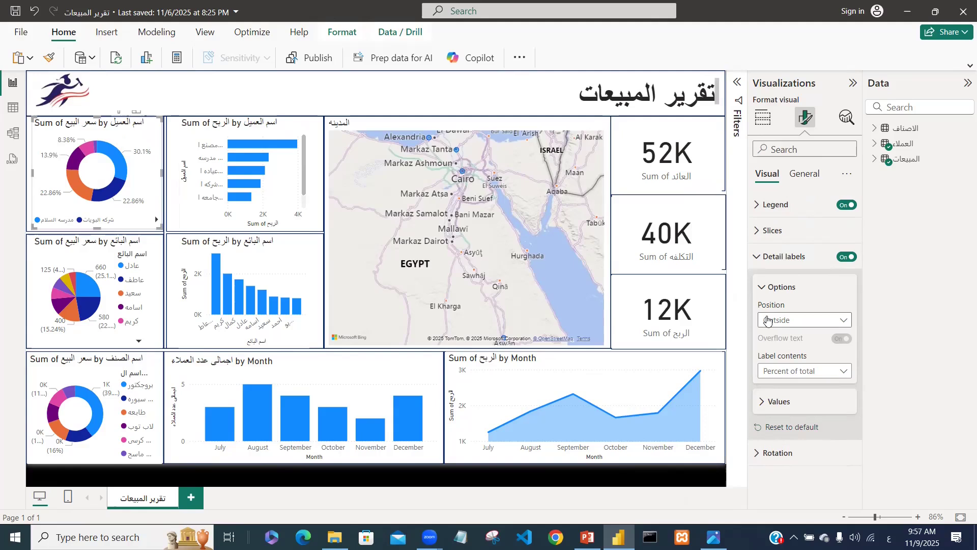
{"action": "left_click", "coordinate": [756, 258]}
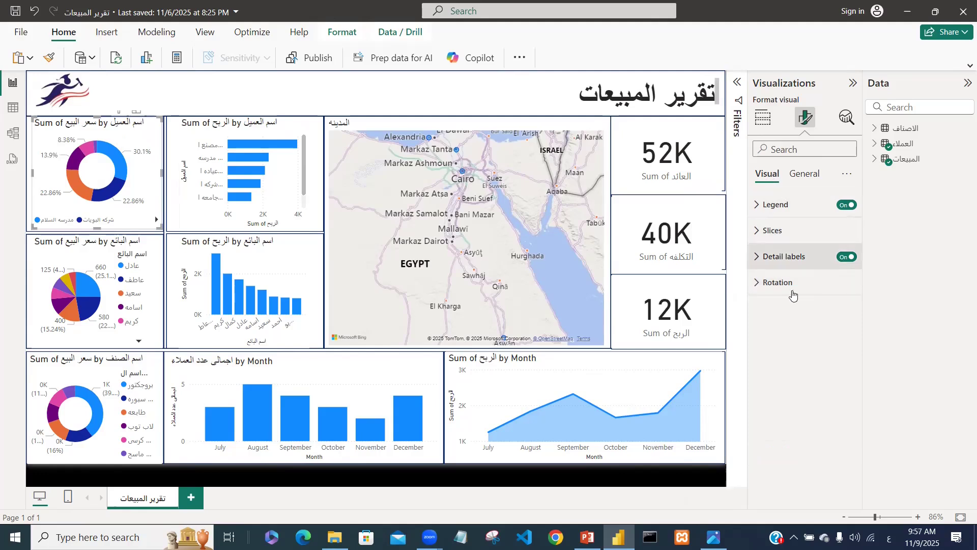
Retitle the sales-by-customer donut chart "نسبه المبيعات لكل عميل", with the title centered, bold and at font size 15
{"action": "left_click", "coordinate": [803, 178]}
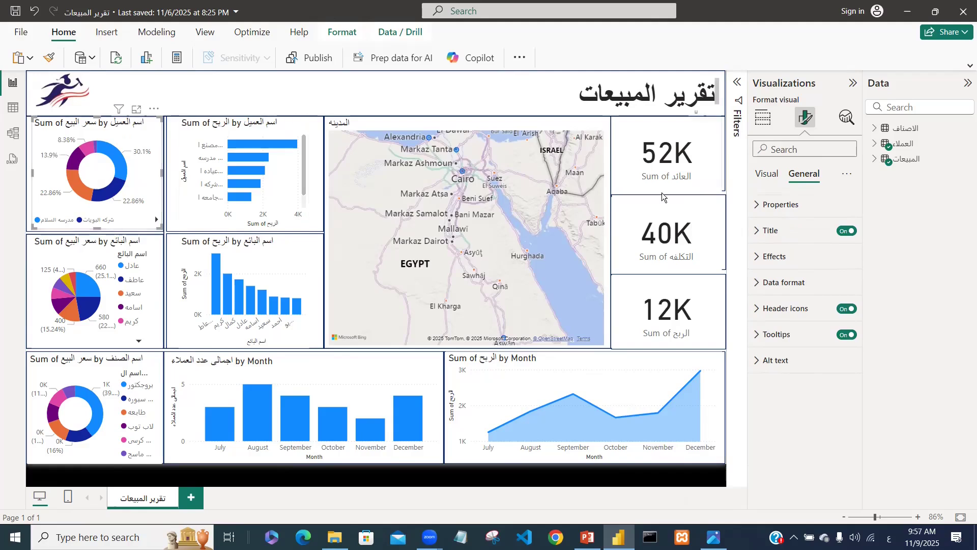
{"action": "left_click", "coordinate": [801, 238]}
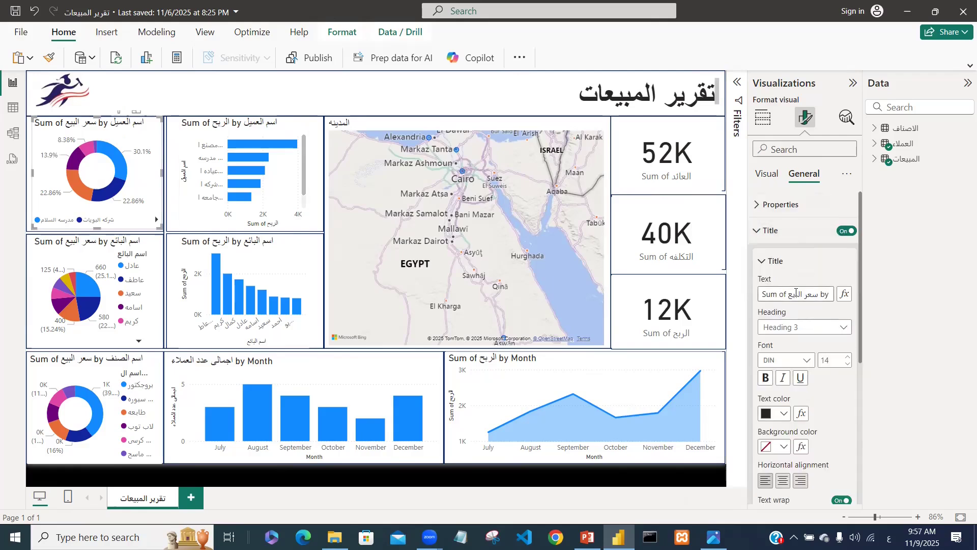
{"action": "left_click_drag", "start_coordinate": [796, 293], "coordinate": [857, 294]}
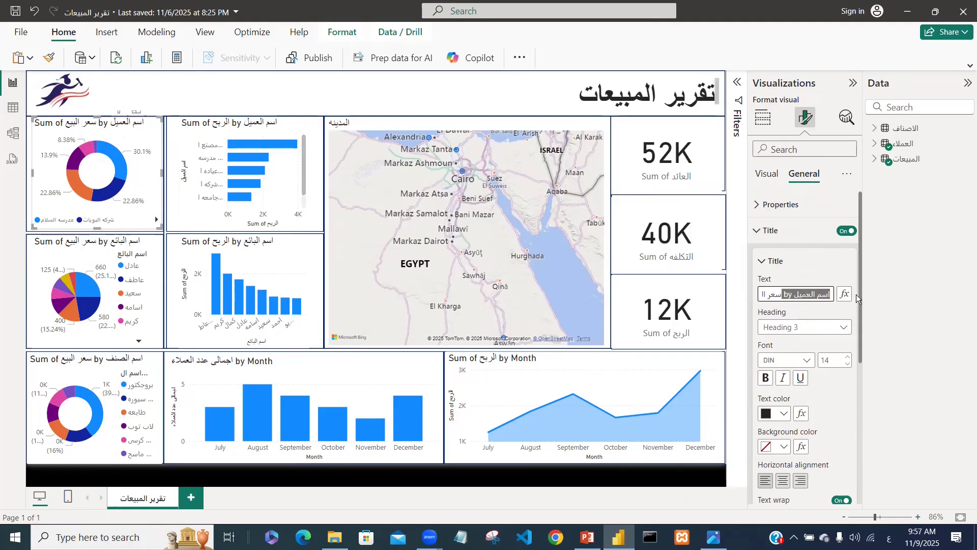
{"action": "key", "text": "BackSpace"}
{"action": "key", "text": "BackSpace"}
{"action": "key", "text": "BackSpace"}
{"action": "key", "text": "BackSpace"}
{"action": "key", "text": "BackSpace"}
{"action": "key", "text": "BackSpace"}
{"action": "key", "text": "BackSpace"}
{"action": "key", "text": "BackSpace"}
{"action": "key", "text": "BackSpace"}
{"action": "key", "text": "BackSpace"}
{"action": "key", "text": "BackSpace"}
{"action": "key", "text": "BackSpace"}
{"action": "key", "text": "BackSpace"}
{"action": "key", "text": "BackSpace"}
{"action": "key", "text": "BackSpace"}
{"action": "key", "text": "BackSpace"}
{"action": "key", "text": "BackSpace"}
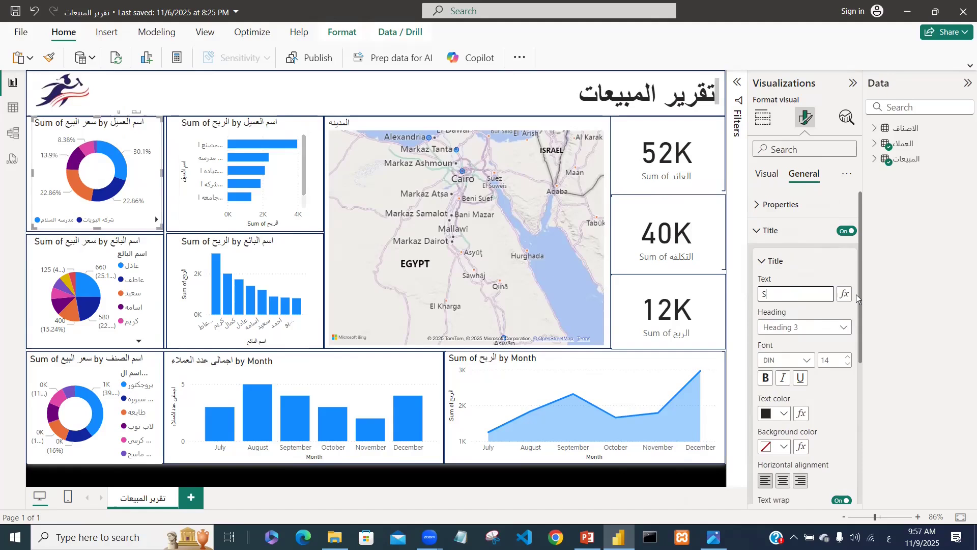
{"action": "key", "text": "BackSpace"}
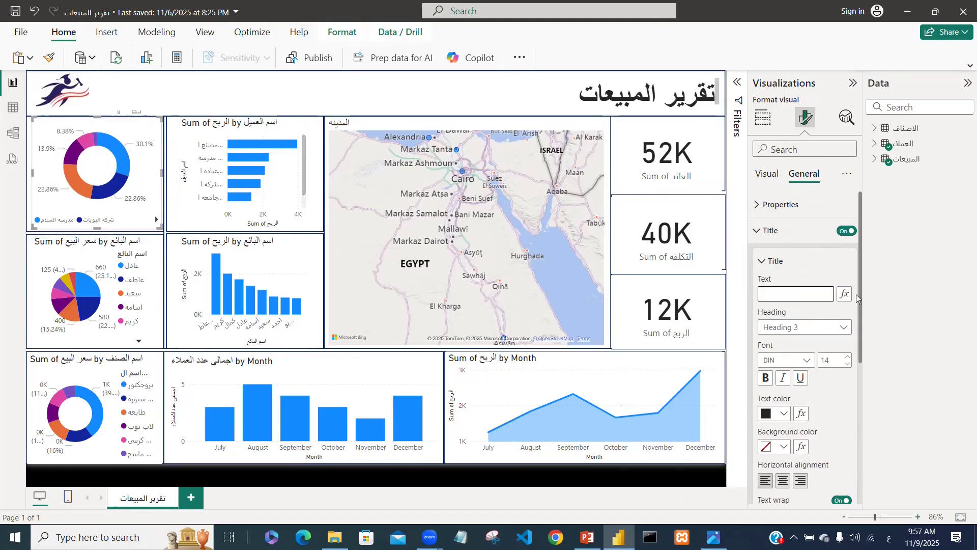
{"action": "type", "text": "نسبه المبيعات لكل عميل"}
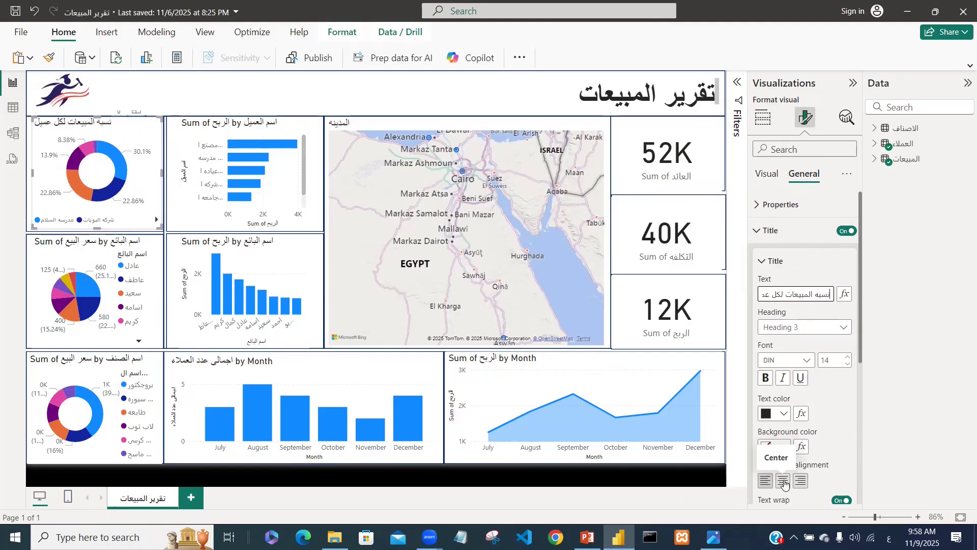
{"action": "left_click", "coordinate": [785, 482]}
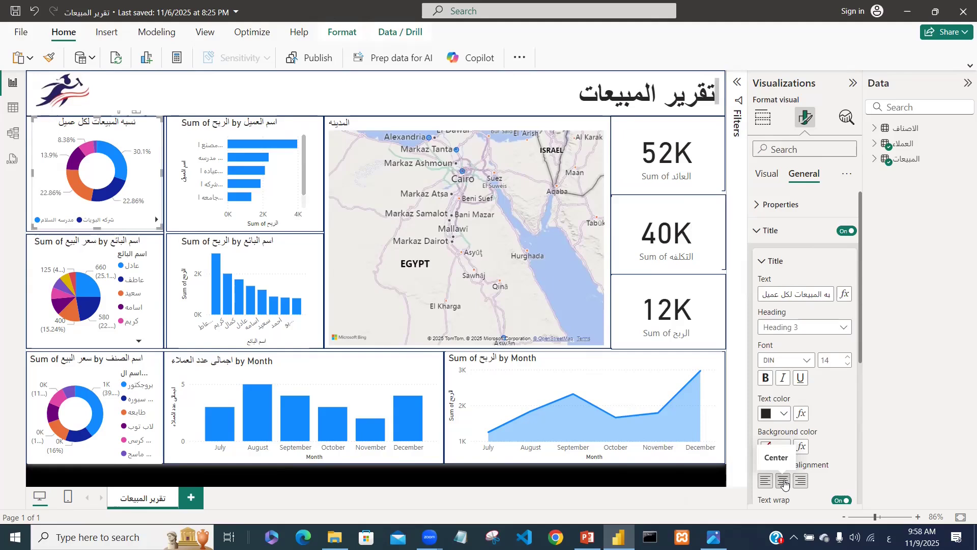
{"action": "left_click", "coordinate": [764, 378]}
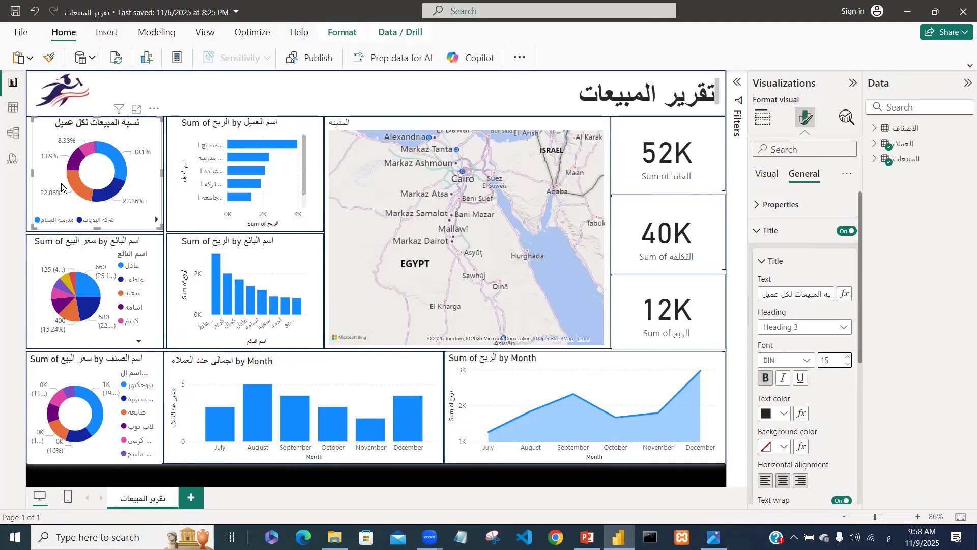
Turn off the legend title of the sales-by-seller pie chart and set its legend position to Bottom left
{"action": "left_click", "coordinate": [155, 271]}
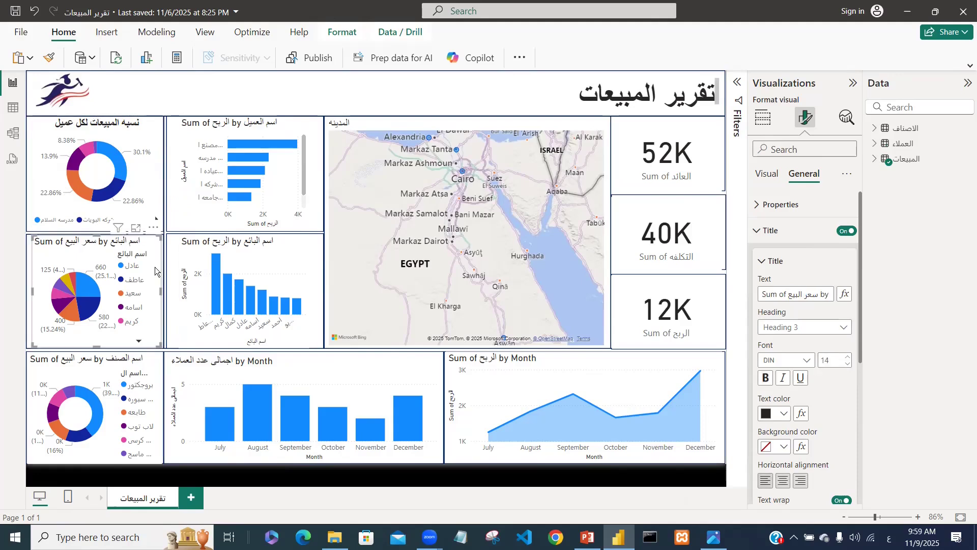
{"action": "left_click", "coordinate": [767, 177]}
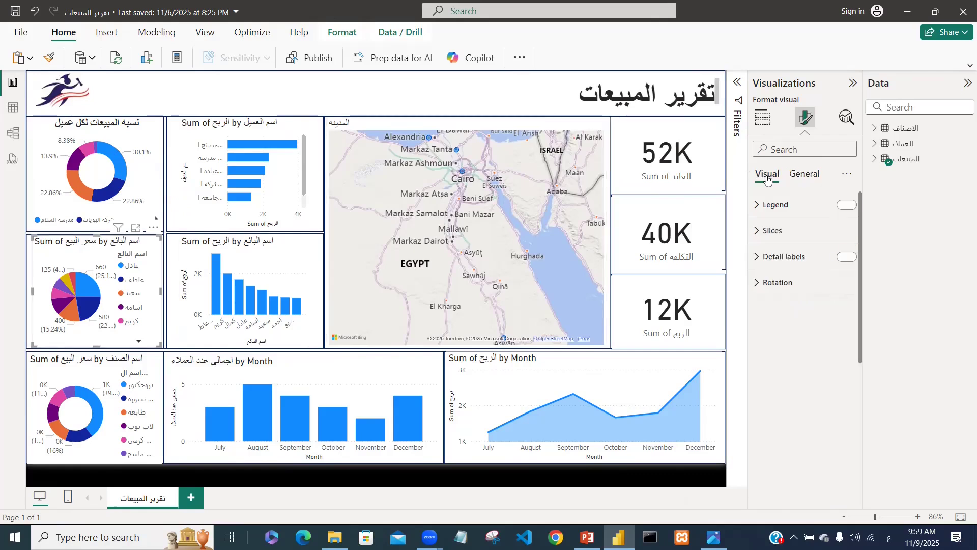
{"action": "left_click", "coordinate": [764, 205]}
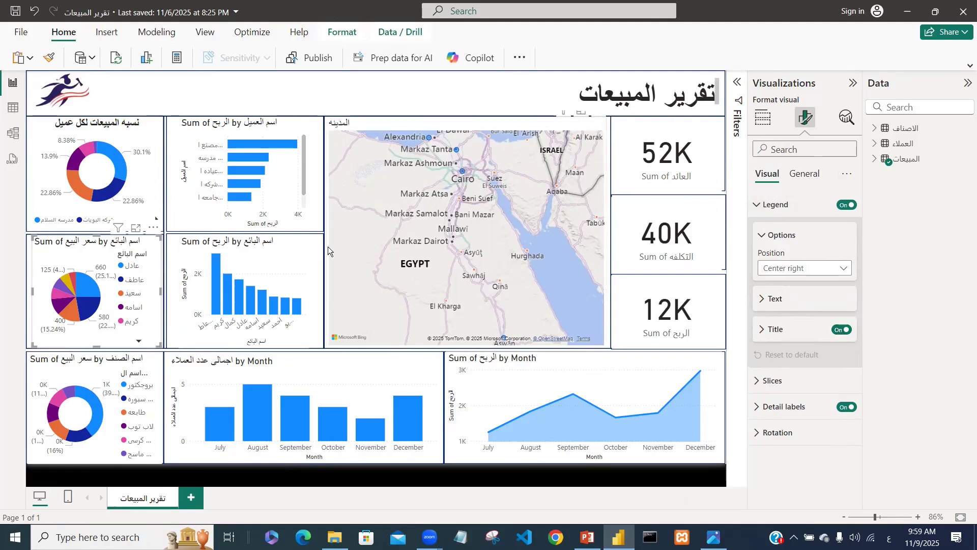
{"action": "left_click", "coordinate": [786, 331]}
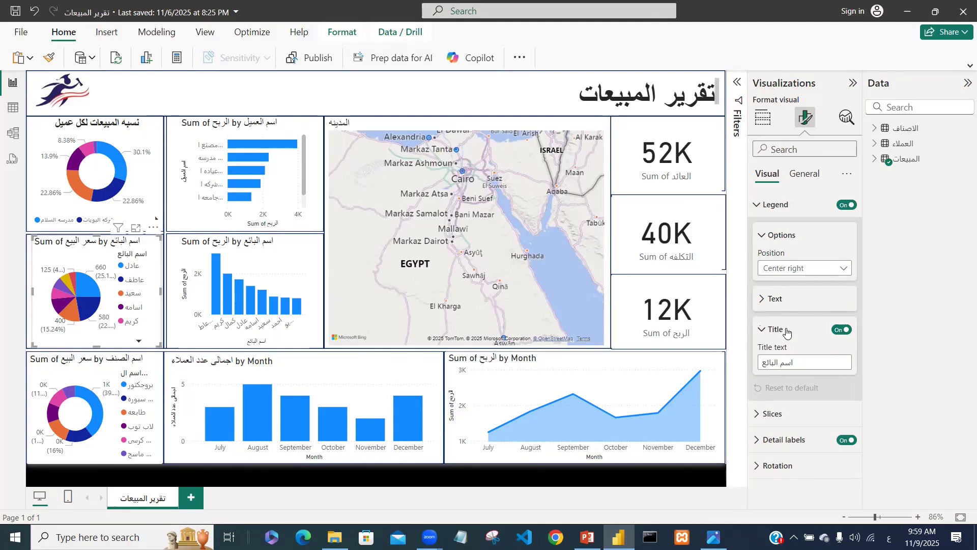
{"action": "left_click", "coordinate": [842, 329]}
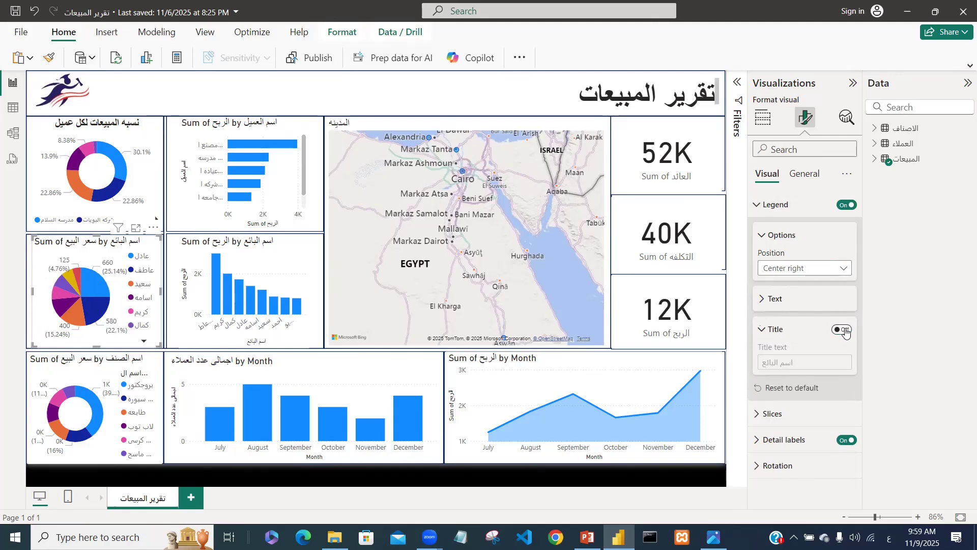
{"action": "left_click", "coordinate": [102, 302]}
{"action": "left_click", "coordinate": [845, 273]}
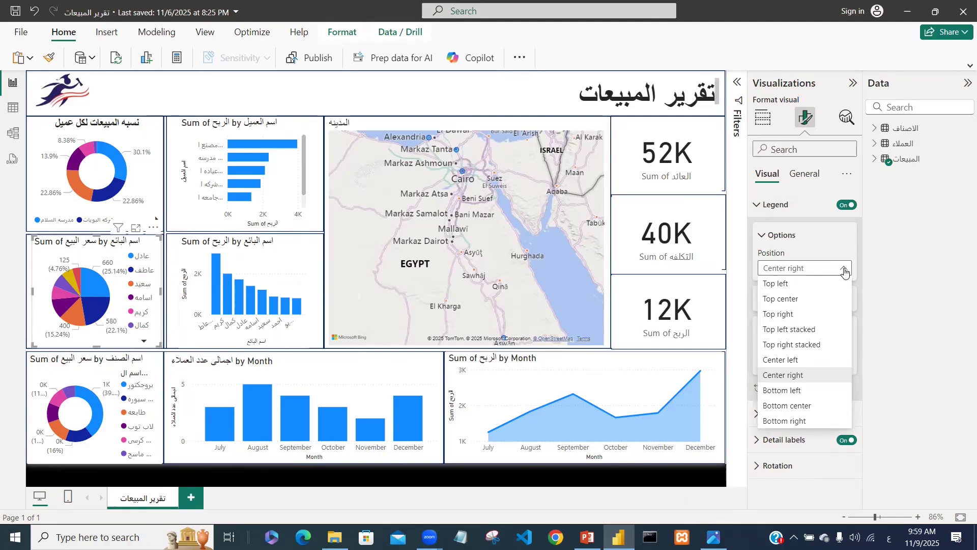
{"action": "left_click", "coordinate": [796, 392]}
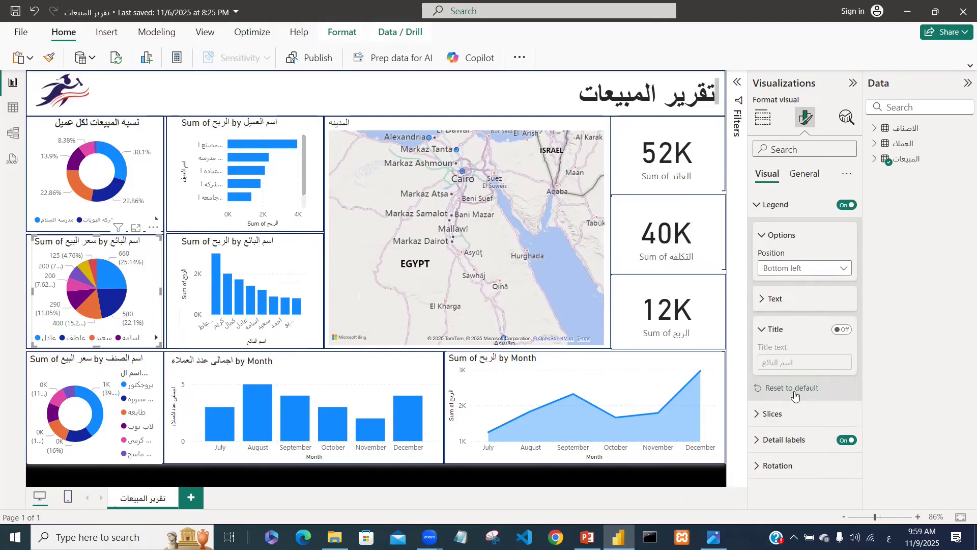
Page through the seller pie chart's legend entries and set the legend font size to 8
{"action": "left_click", "coordinate": [156, 337]}
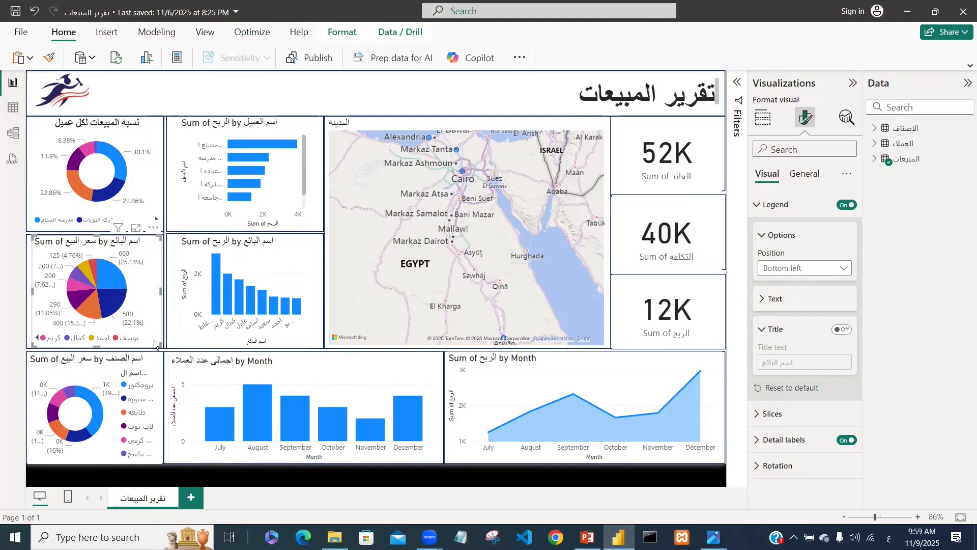
{"action": "left_click", "coordinate": [38, 337]}
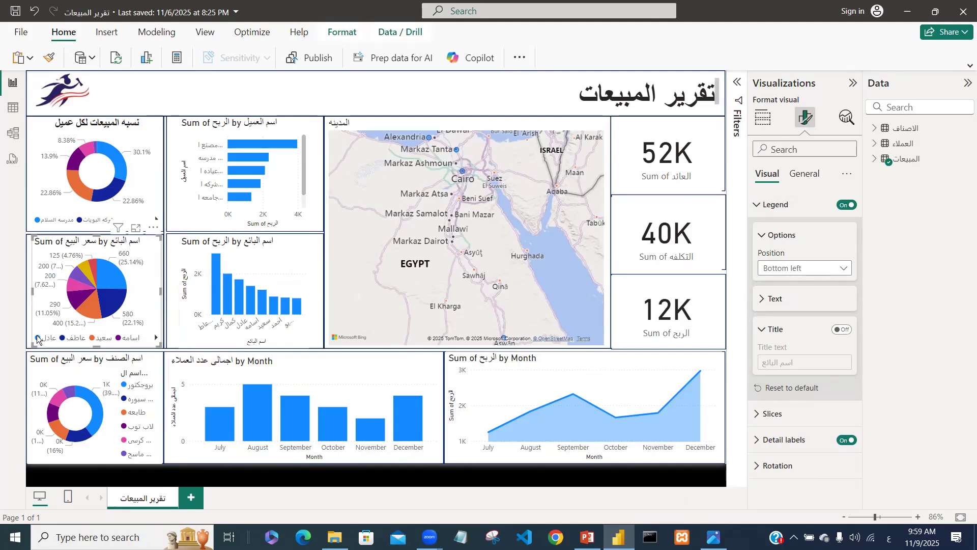
{"action": "left_click", "coordinate": [801, 301]}
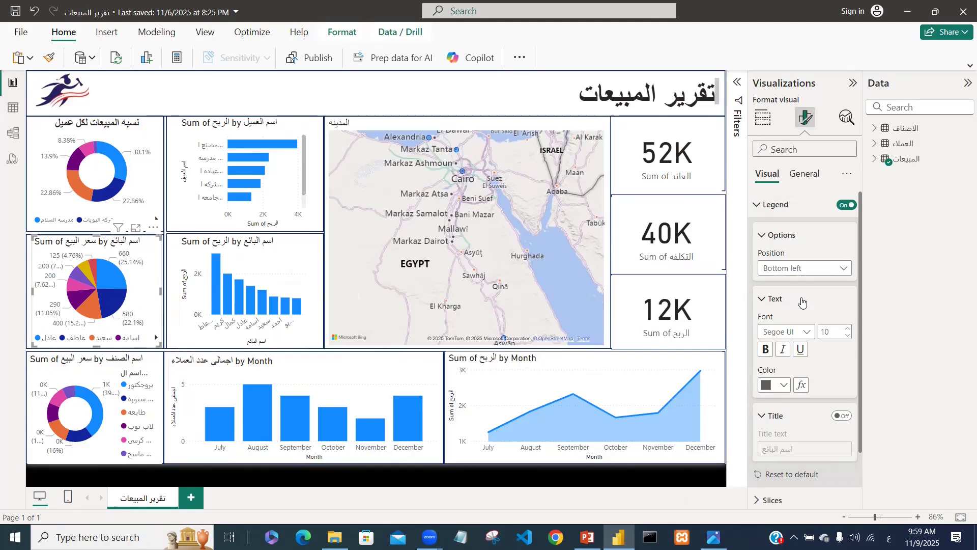
{"action": "left_click", "coordinate": [848, 337]}
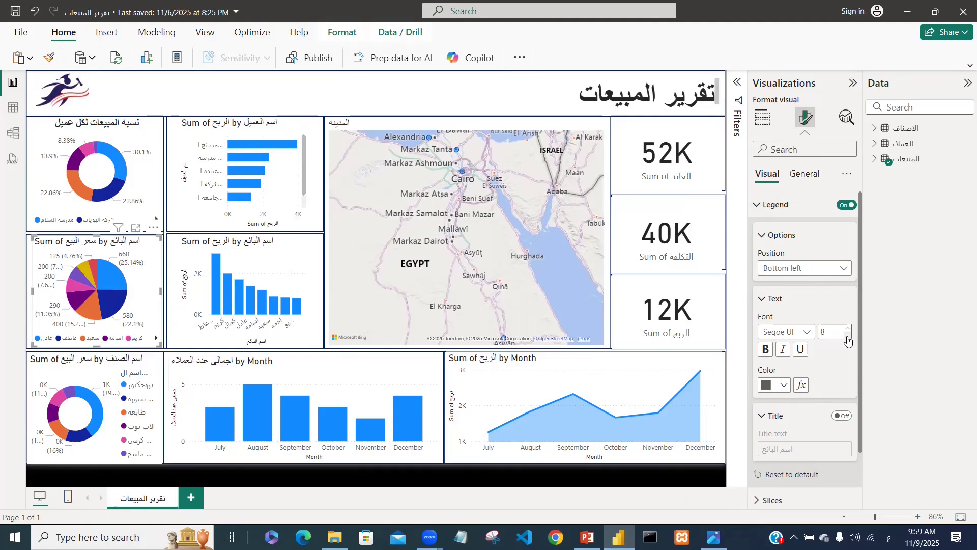
{"action": "left_click", "coordinate": [757, 212]}
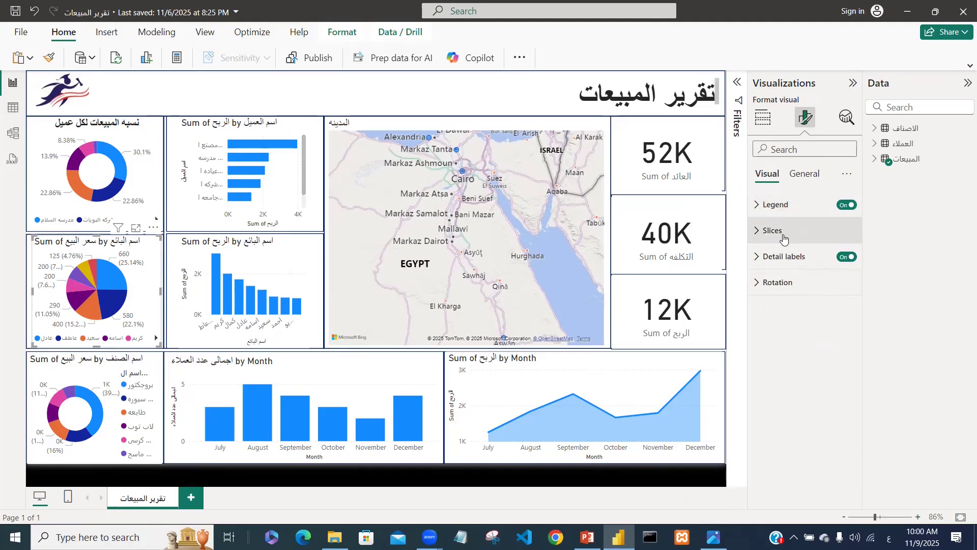
Review the seller pie chart's slice colors and set its detail label contents to Data value
{"action": "left_click", "coordinate": [784, 239]}
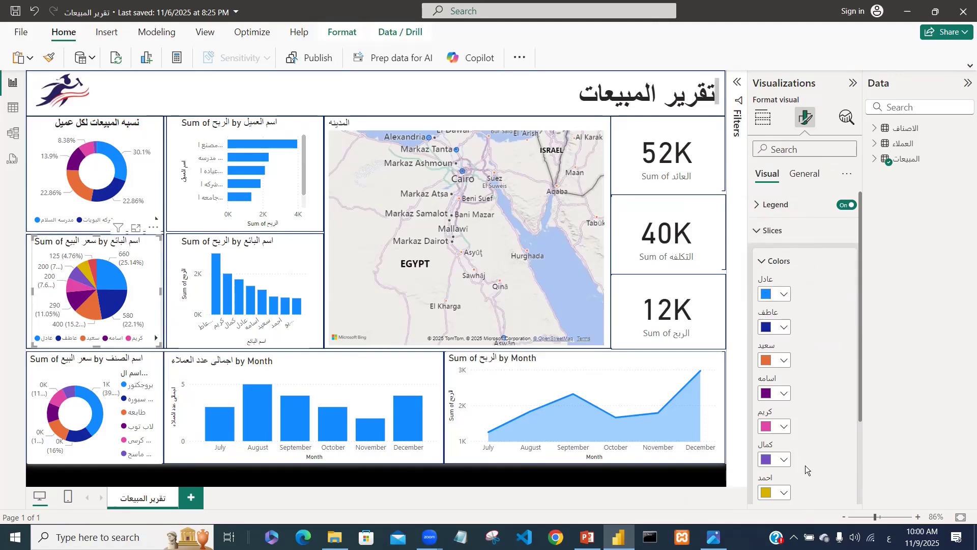
{"action": "left_click", "coordinate": [758, 233]}
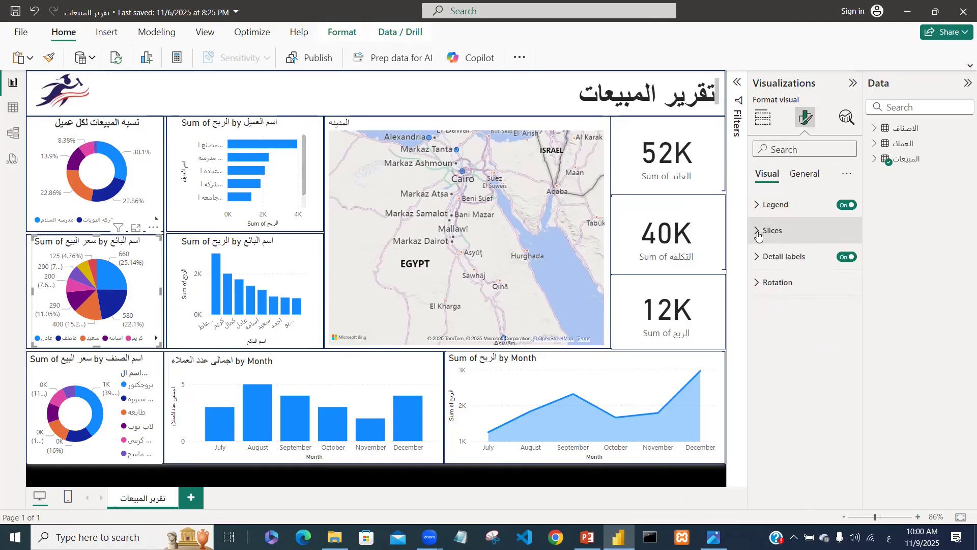
{"action": "left_click", "coordinate": [783, 266]}
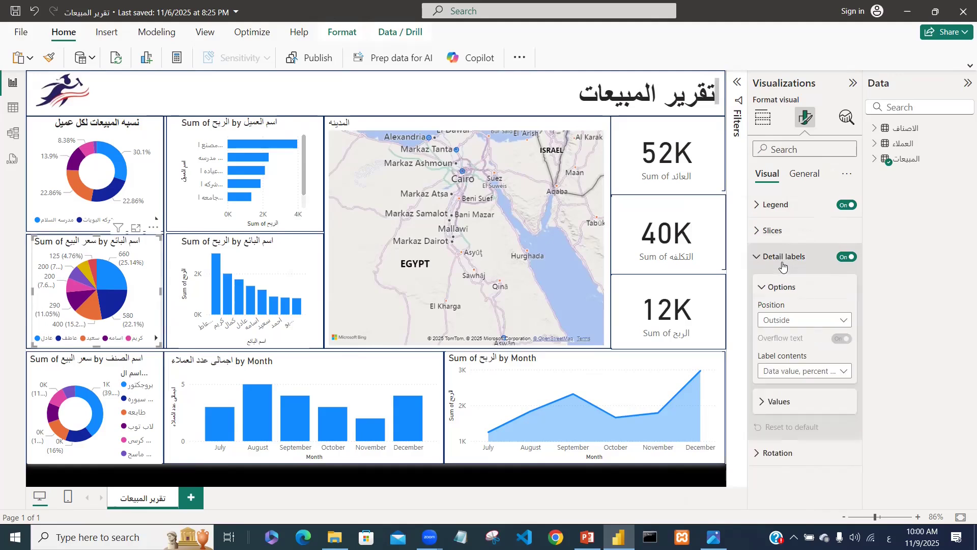
{"action": "left_click", "coordinate": [845, 374]}
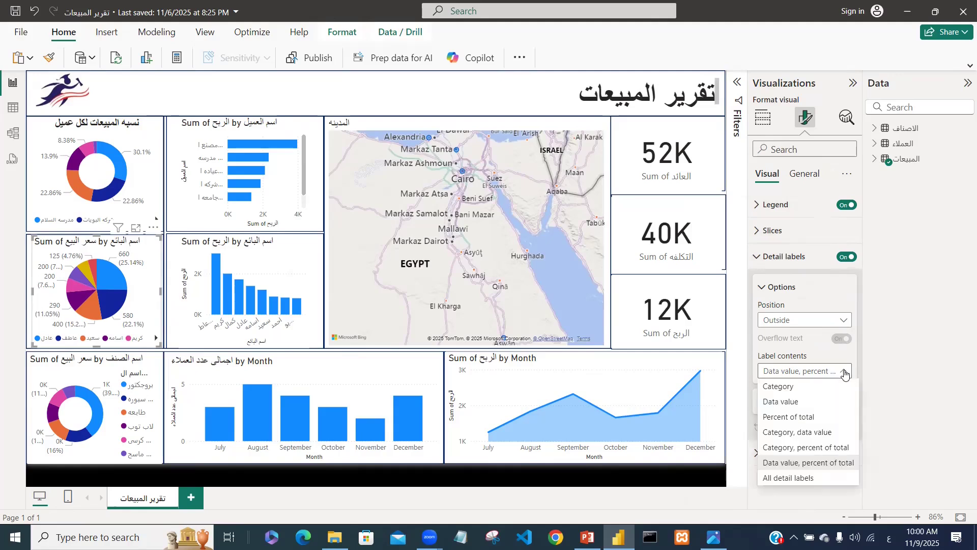
{"action": "left_click", "coordinate": [792, 406]}
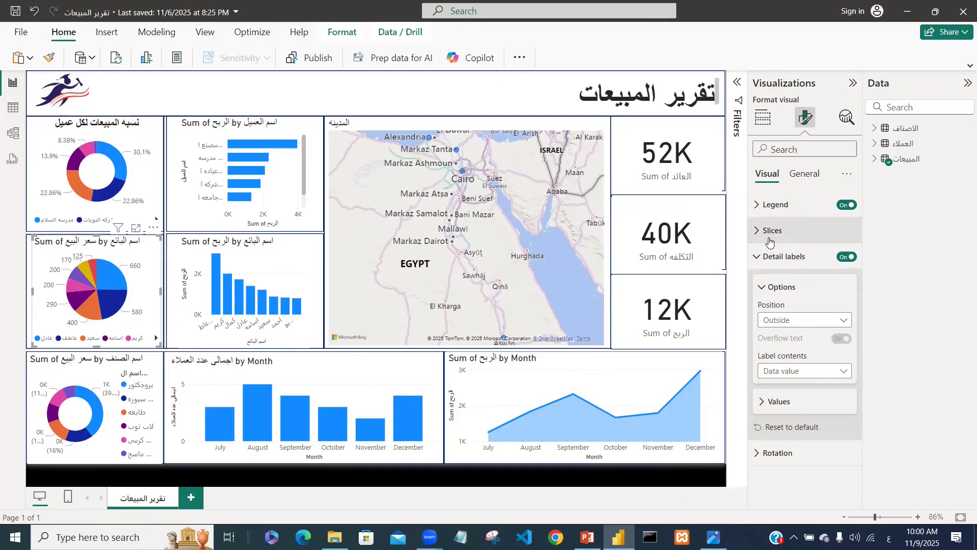
{"action": "left_click", "coordinate": [758, 261]}
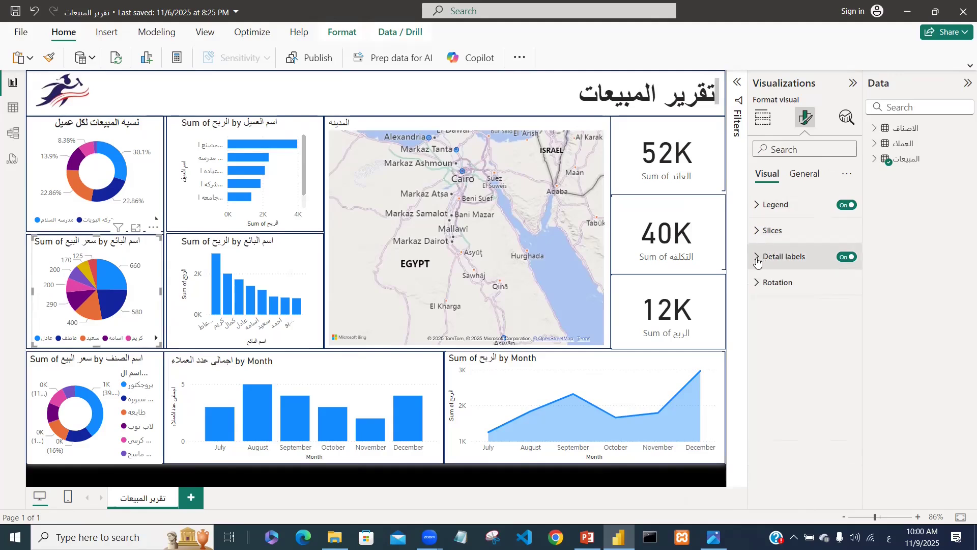
Retitle the sales-by-seller pie chart "قيم البيعات لكل بائع" and make the title bold and centered
{"action": "left_click", "coordinate": [805, 178]}
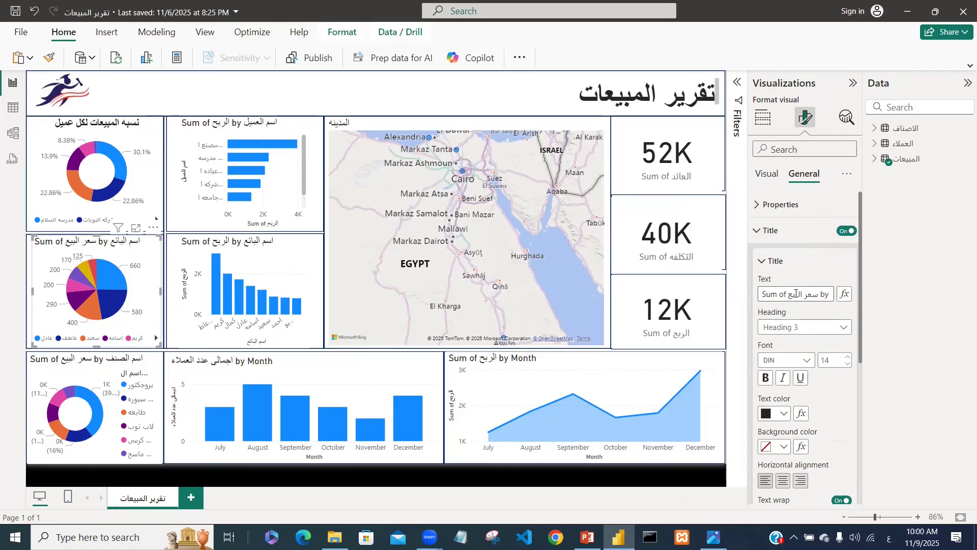
{"action": "left_click_drag", "start_coordinate": [796, 293], "coordinate": [837, 290]}
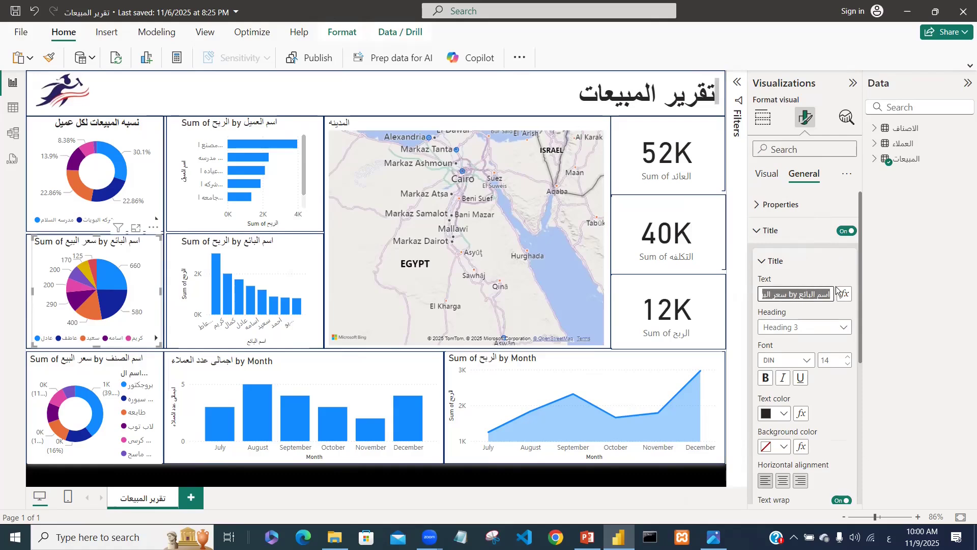
{"action": "type", "text": "قي"}
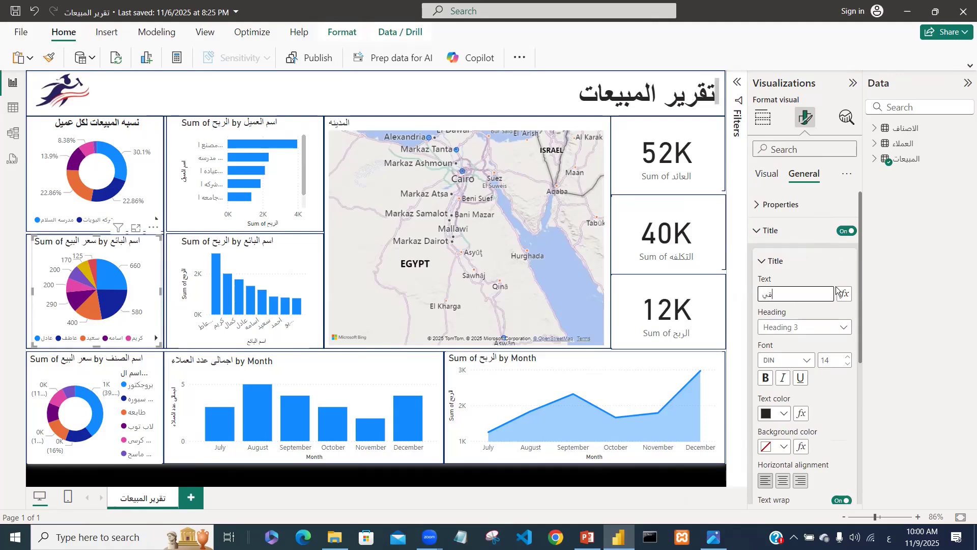
{"action": "type", "text": "م ال"}
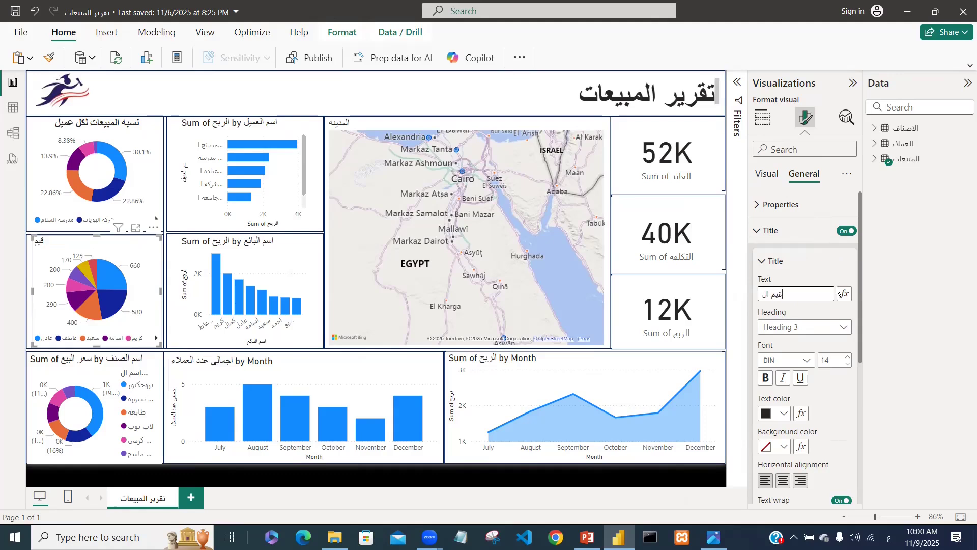
{"action": "type", "text": "بيعات لكل بائع"}
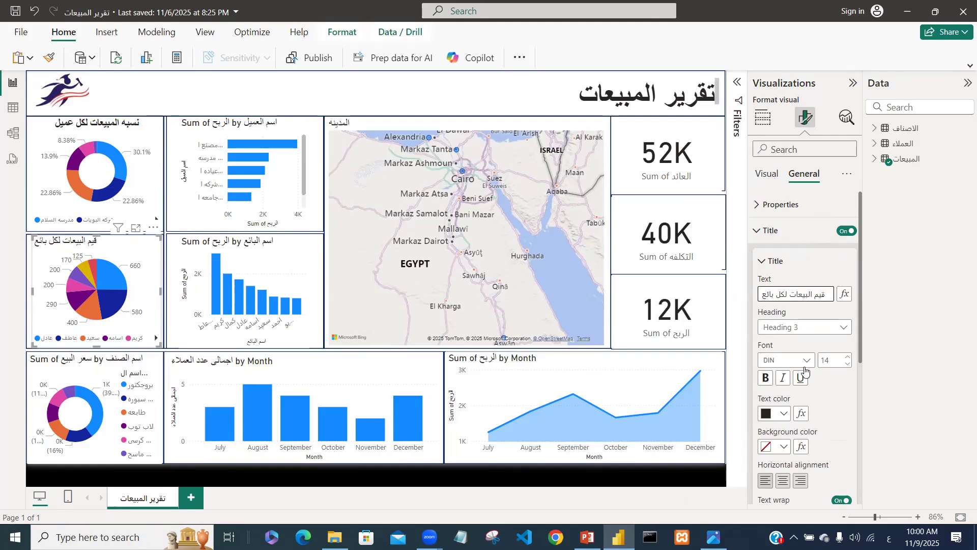
{"action": "left_click", "coordinate": [766, 378]}
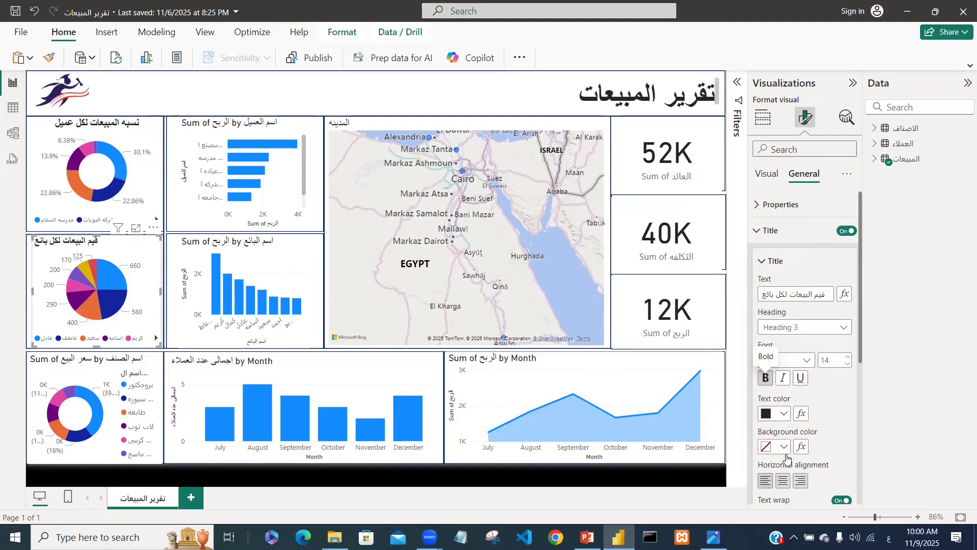
{"action": "left_click", "coordinate": [784, 481]}
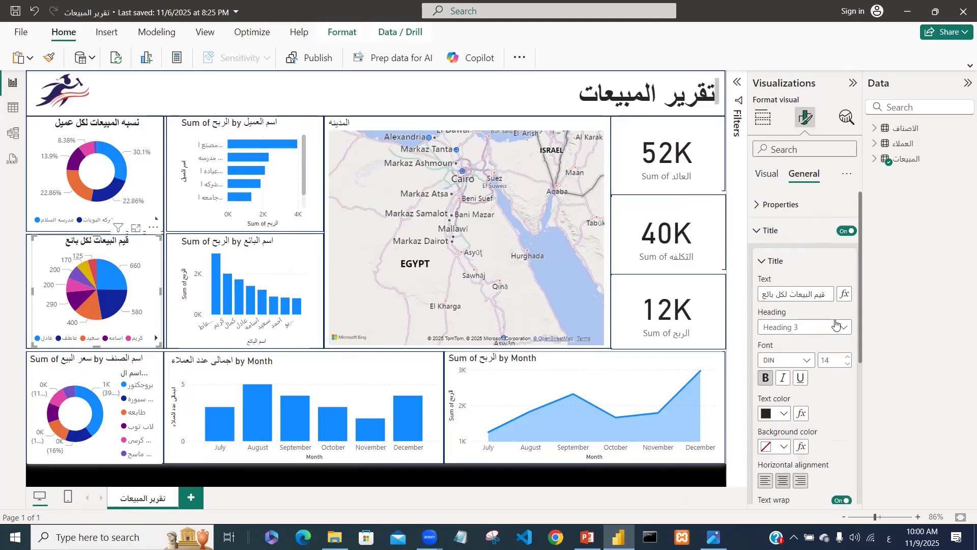
Examine the background, border and shadow effects settings of the seller pie chart
{"action": "left_click", "coordinate": [758, 233]}
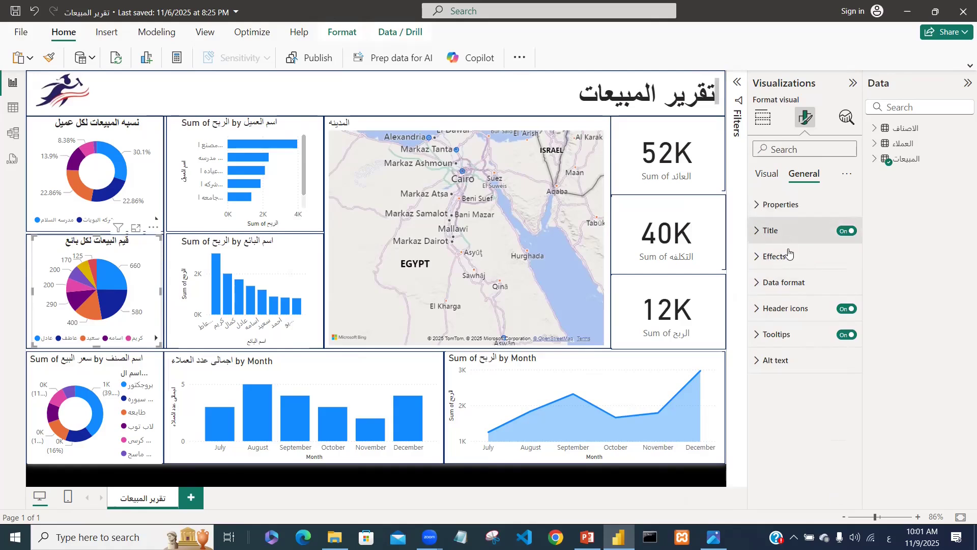
{"action": "left_click", "coordinate": [792, 264]}
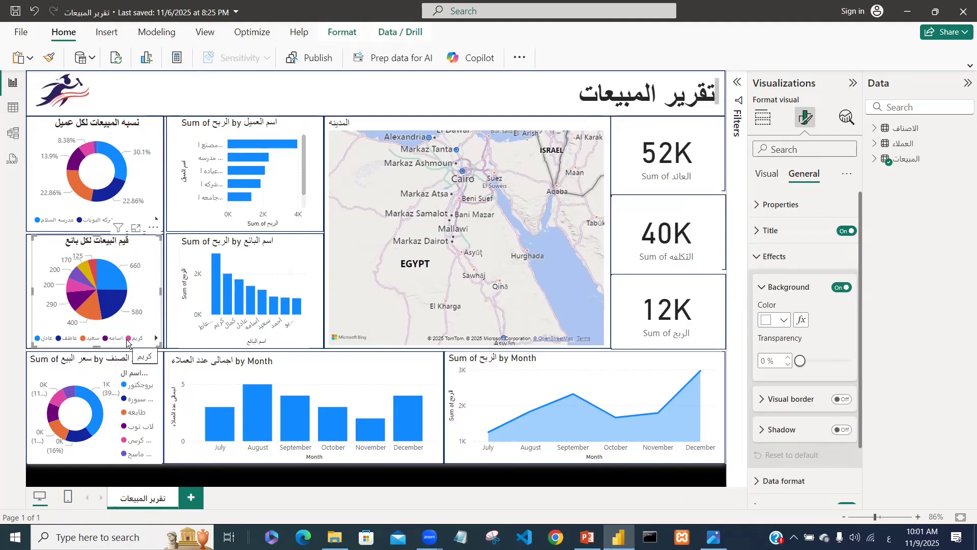
Place the product donut chart's legend at Bottom left, set its font size to 8 and turn off the legend title
{"action": "left_click", "coordinate": [761, 287]}
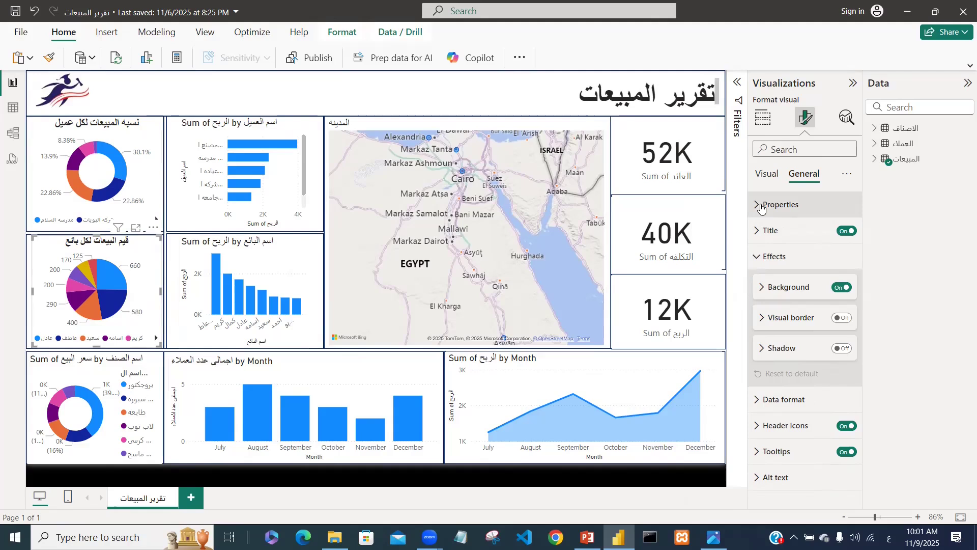
{"action": "left_click", "coordinate": [760, 258]}
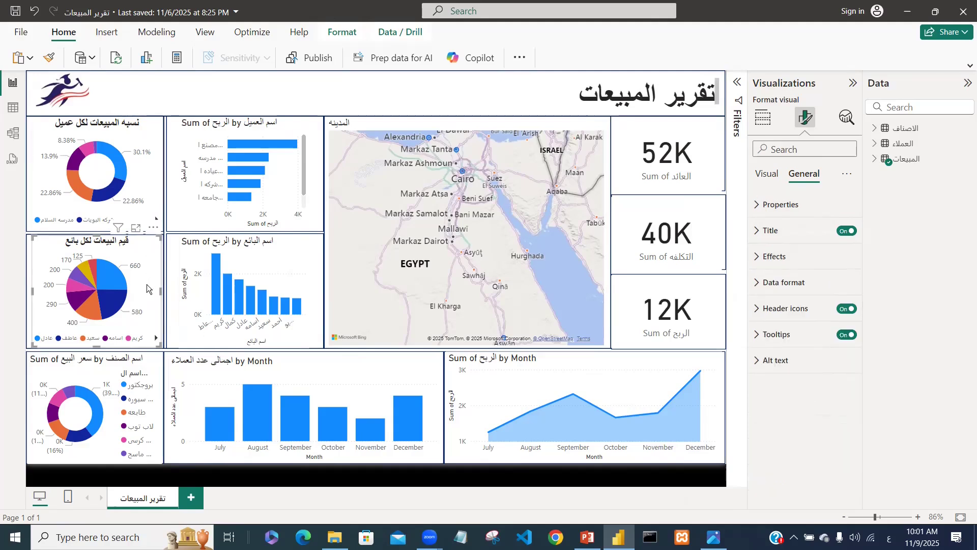
{"action": "left_click", "coordinate": [101, 384]}
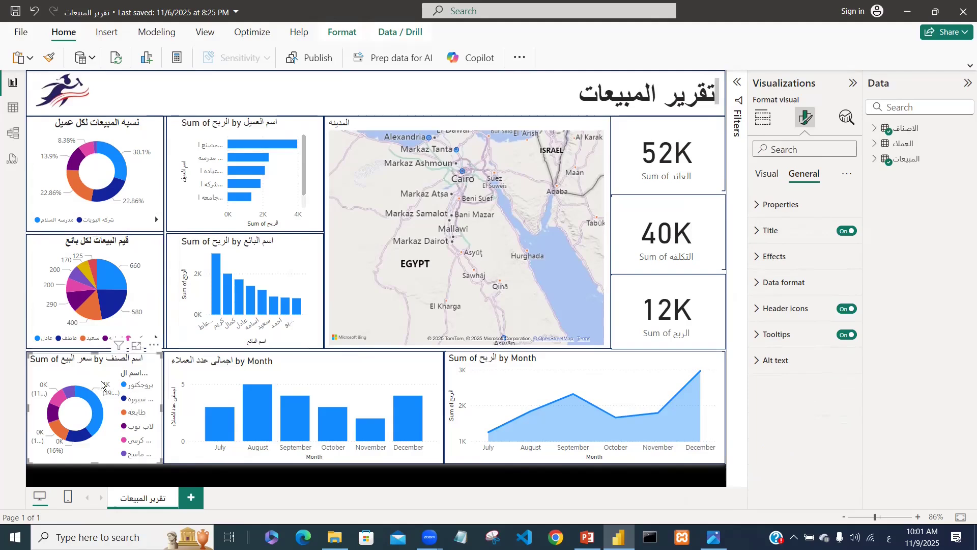
{"action": "left_click", "coordinate": [775, 175]}
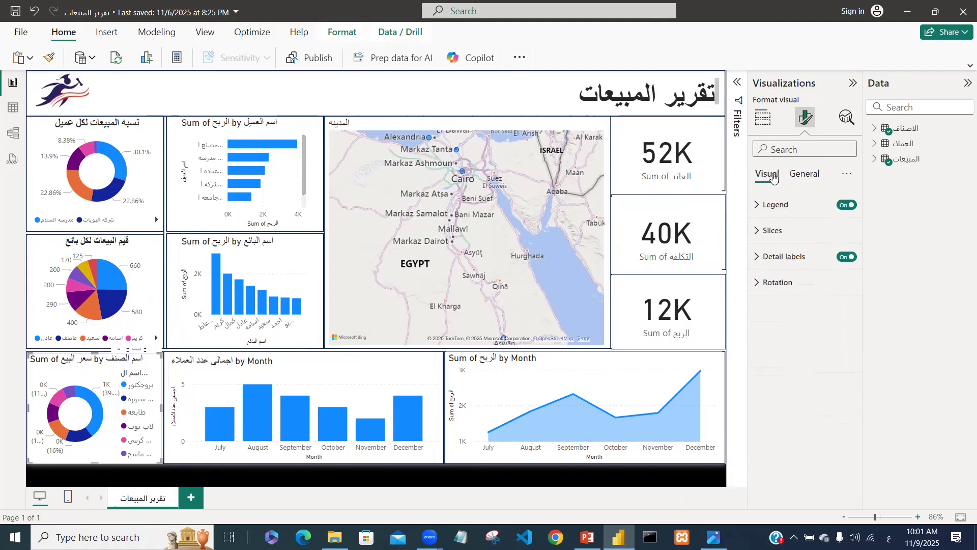
{"action": "left_click", "coordinate": [780, 207]}
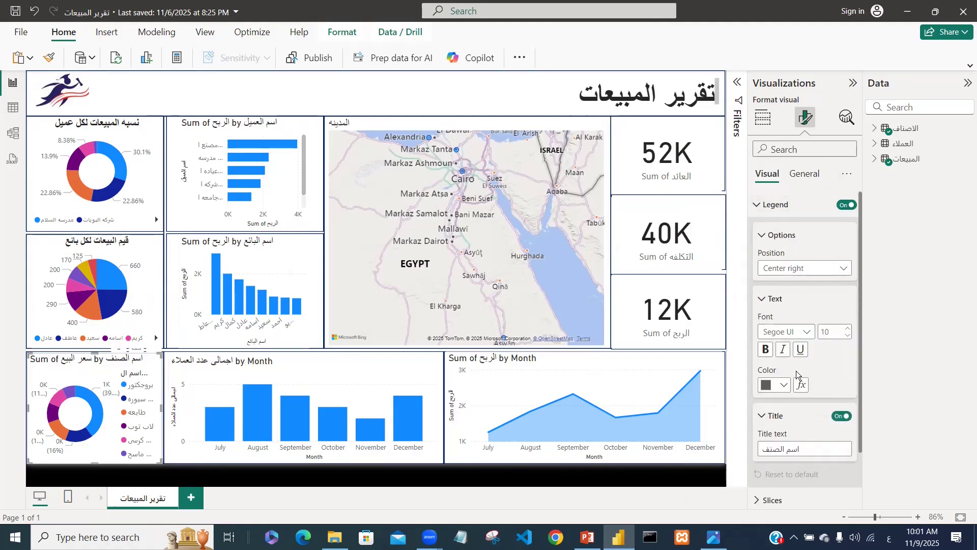
{"action": "left_click", "coordinate": [847, 270]}
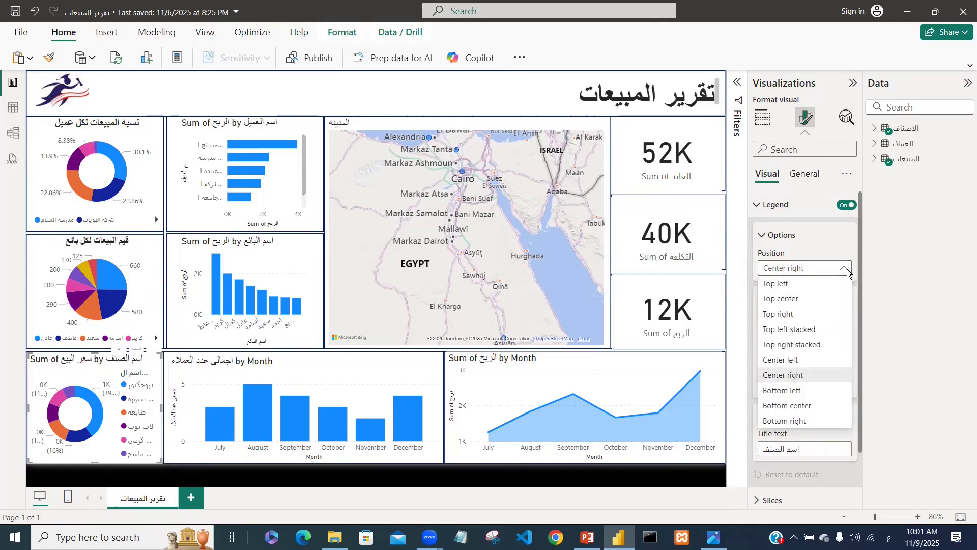
{"action": "left_click", "coordinate": [784, 391]}
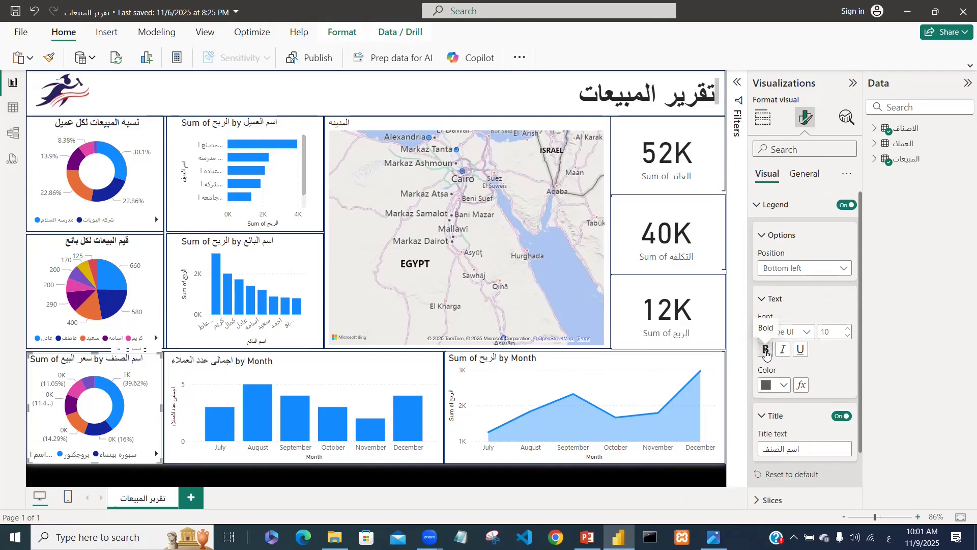
{"action": "left_click", "coordinate": [848, 336]}
{"action": "left_click", "coordinate": [848, 337]}
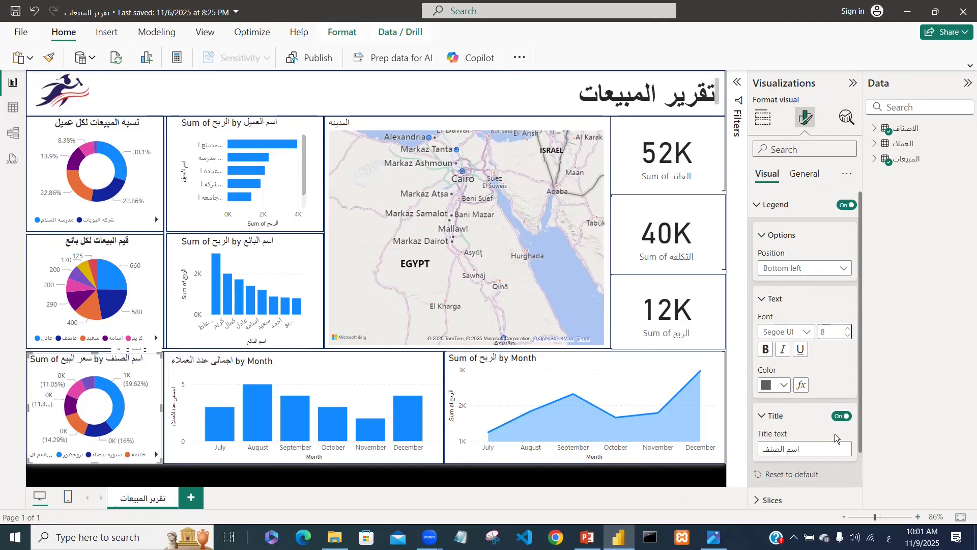
{"action": "left_click", "coordinate": [837, 417]}
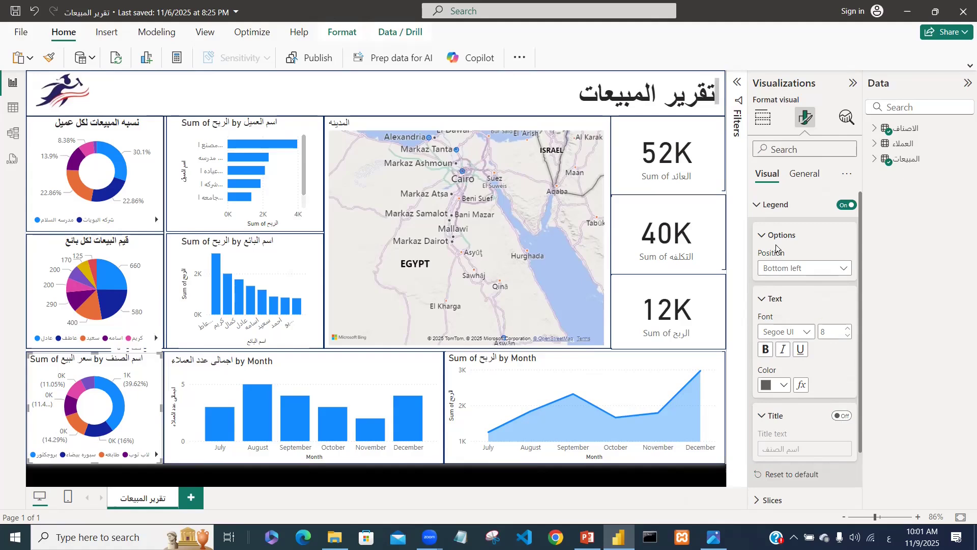
{"action": "left_click", "coordinate": [758, 207]}
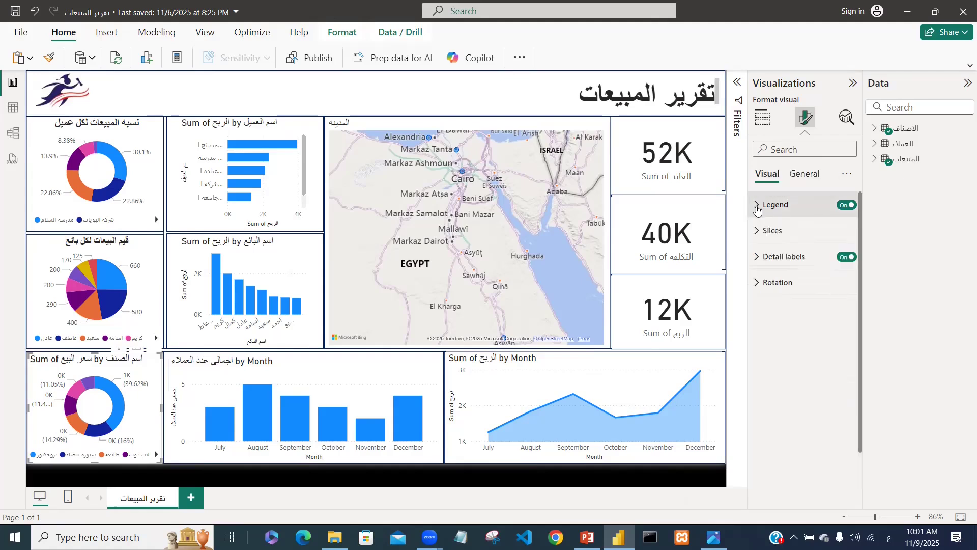
Review the product donut chart's slice colors and its detail label position and contents
{"action": "left_click", "coordinate": [773, 232]}
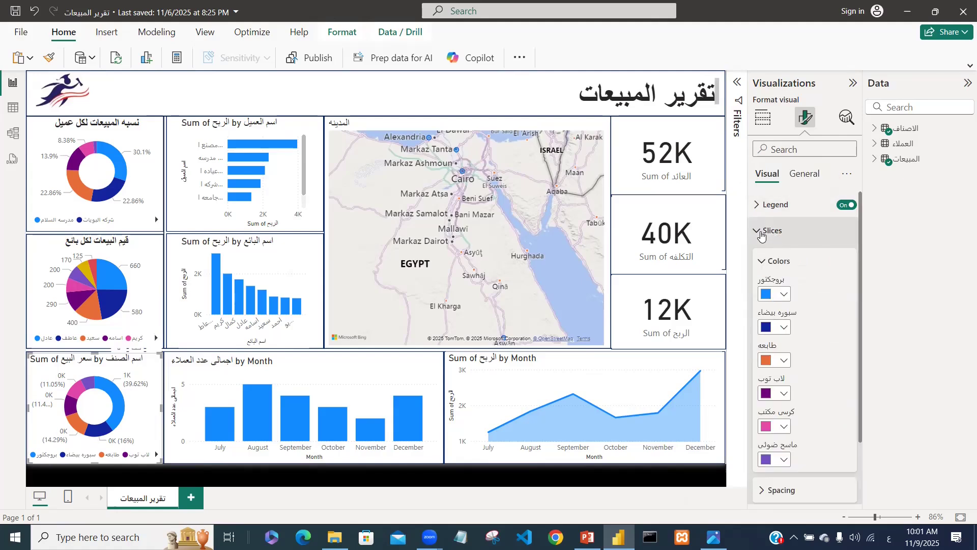
{"action": "left_click", "coordinate": [761, 233]}
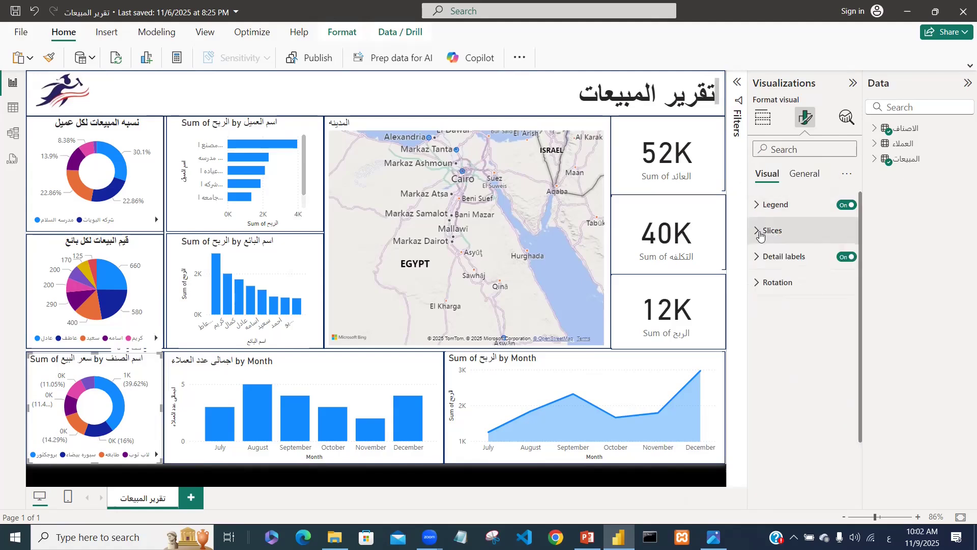
{"action": "left_click", "coordinate": [785, 259]}
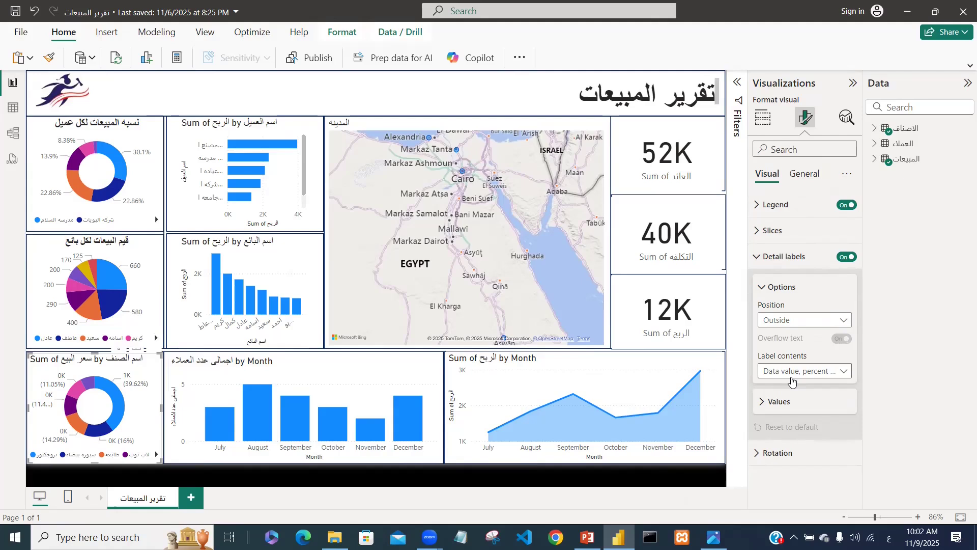
{"action": "left_click", "coordinate": [764, 288]}
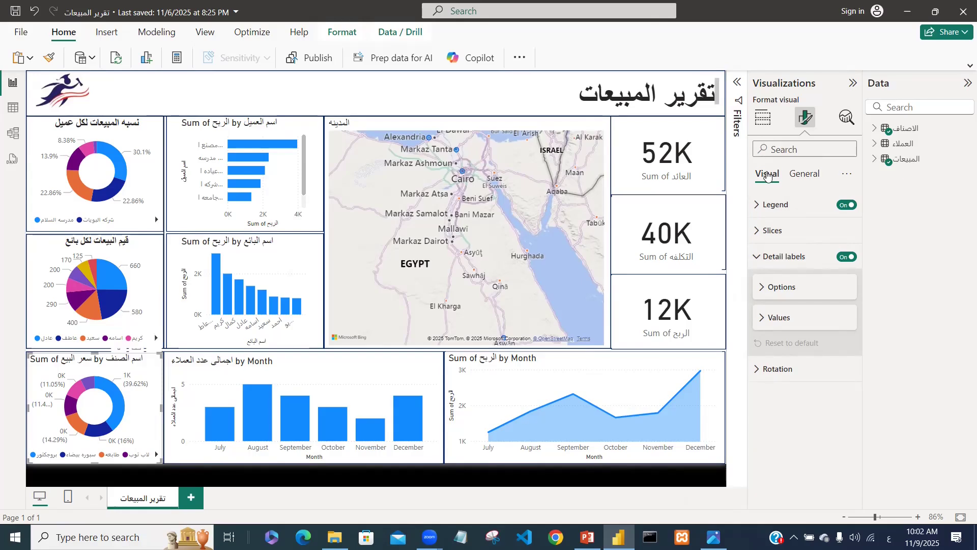
Retitle the product donut chart "اجمالى ونسب المبيعات لكل صنف" and make the title centered, bold and size 15
{"action": "left_click", "coordinate": [816, 178]}
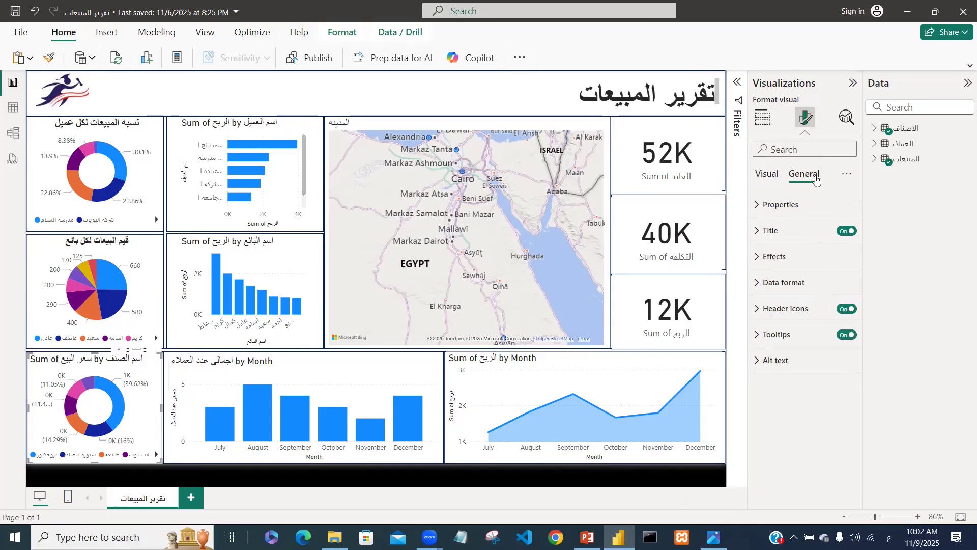
{"action": "left_click", "coordinate": [785, 237]}
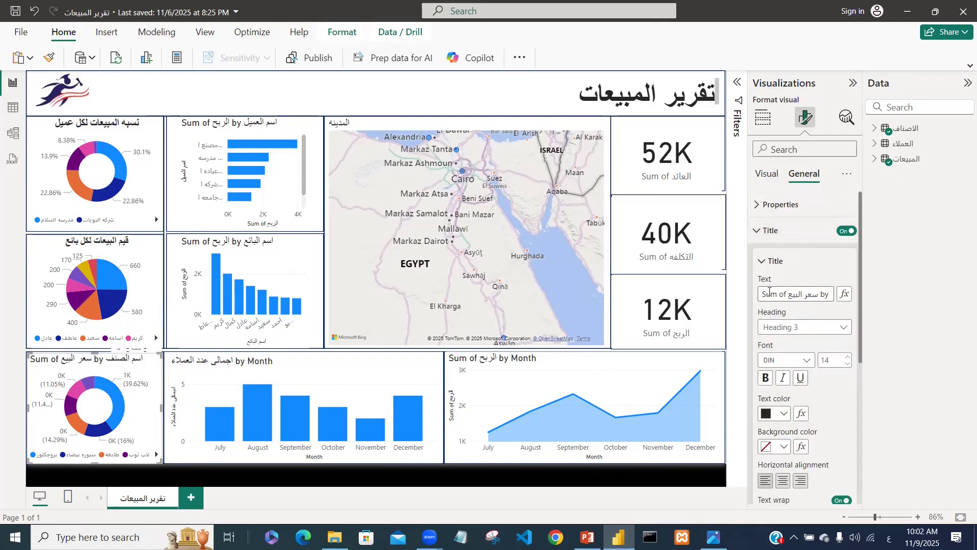
{"action": "left_click_drag", "start_coordinate": [761, 292], "coordinate": [843, 287]}
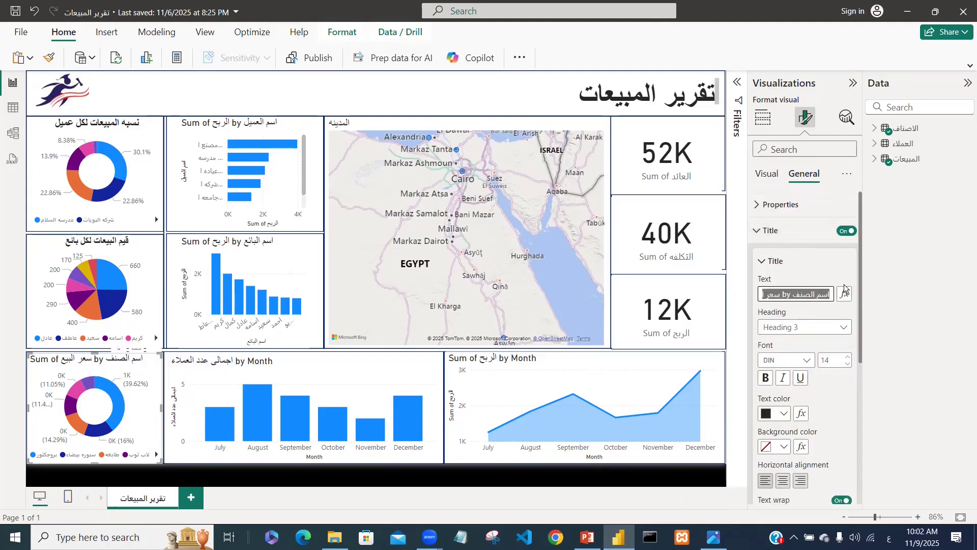
{"action": "type", "text": "اج"}
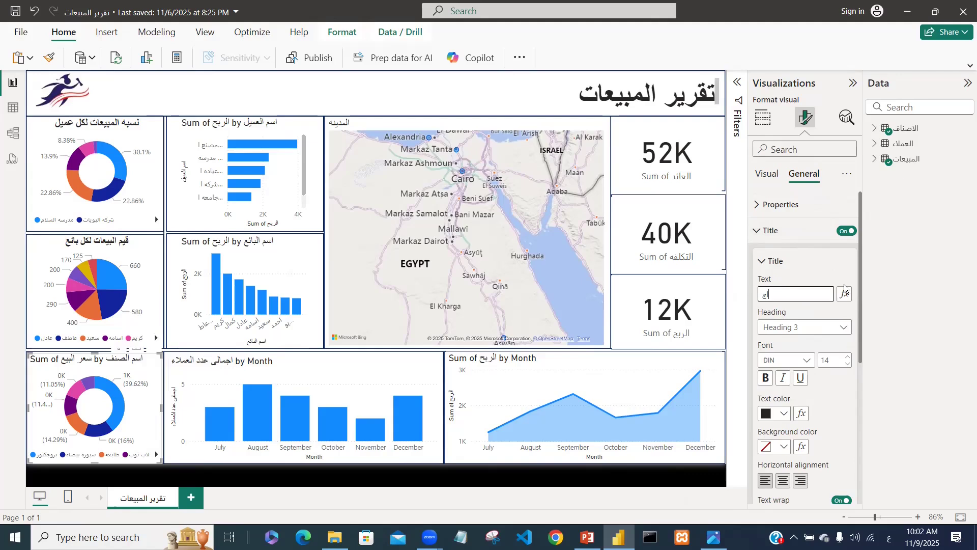
{"action": "type", "text": "مالى ونسب المبيعات لكل صنف"}
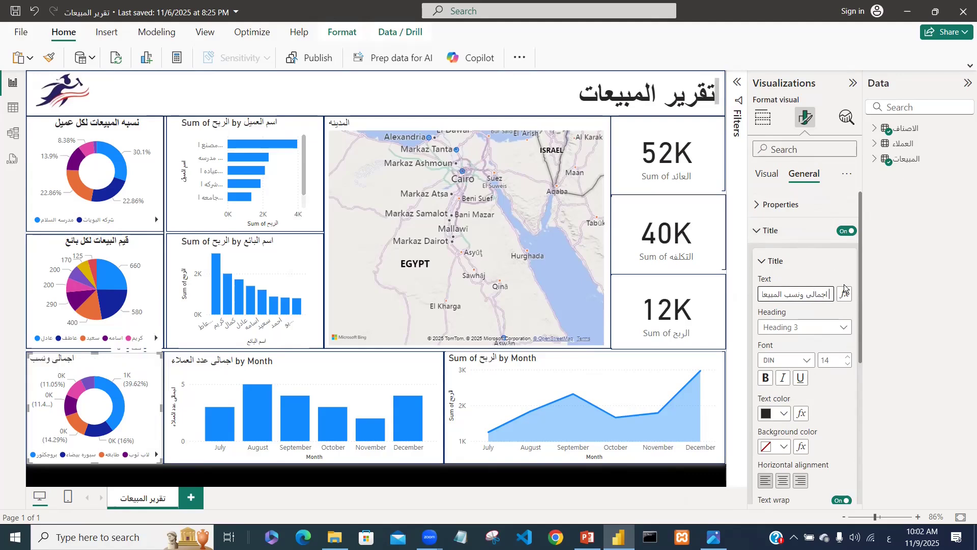
{"action": "left_click", "coordinate": [788, 484]}
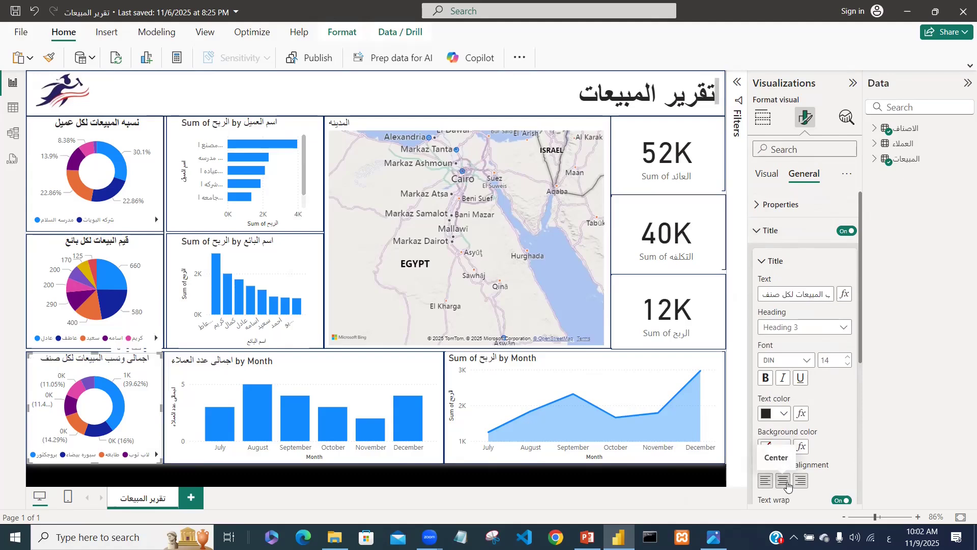
{"action": "left_click", "coordinate": [766, 379]}
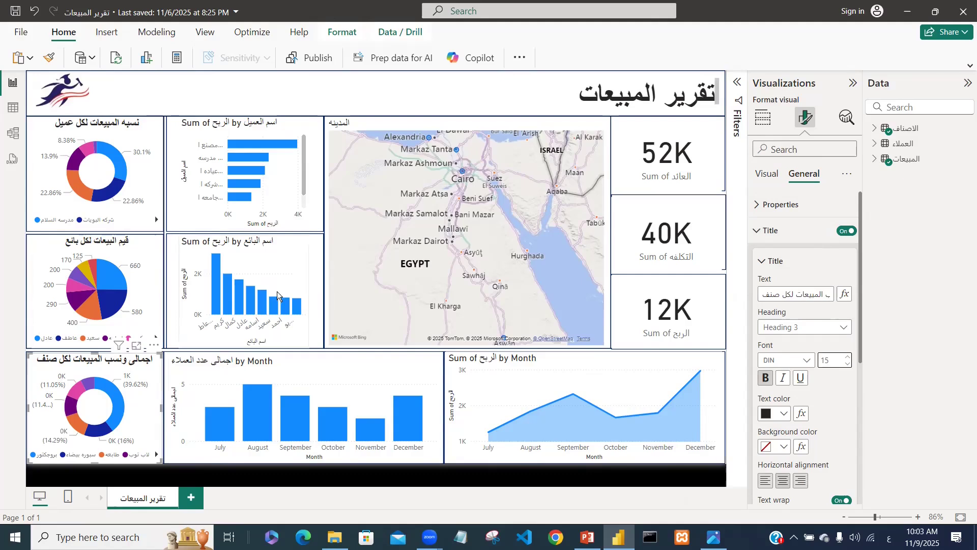
Turn off the Y-axis title of the profit-by-customer bar chart and toggle its Y-axis values off and back on
{"action": "mouse_move", "coordinate": [277, 139]}
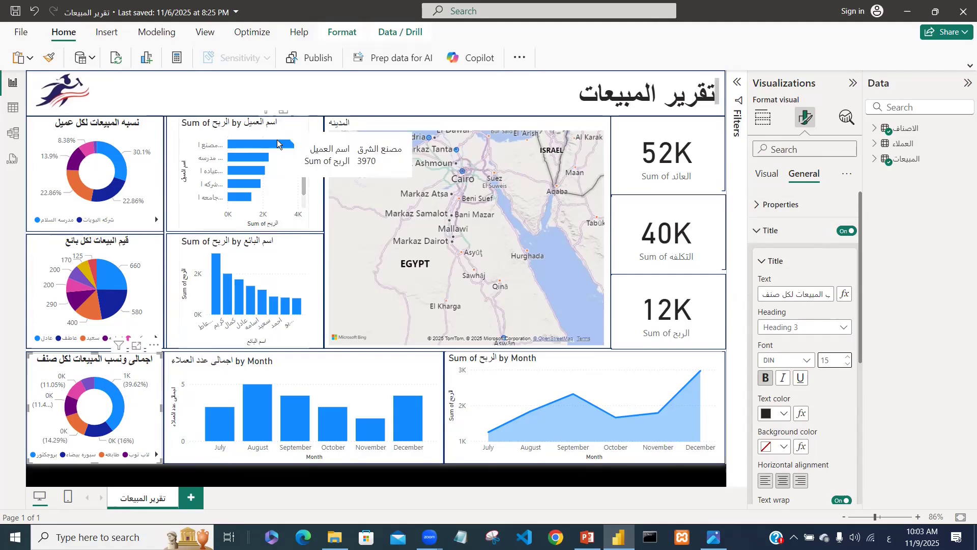
{"action": "left_click", "coordinate": [177, 201]}
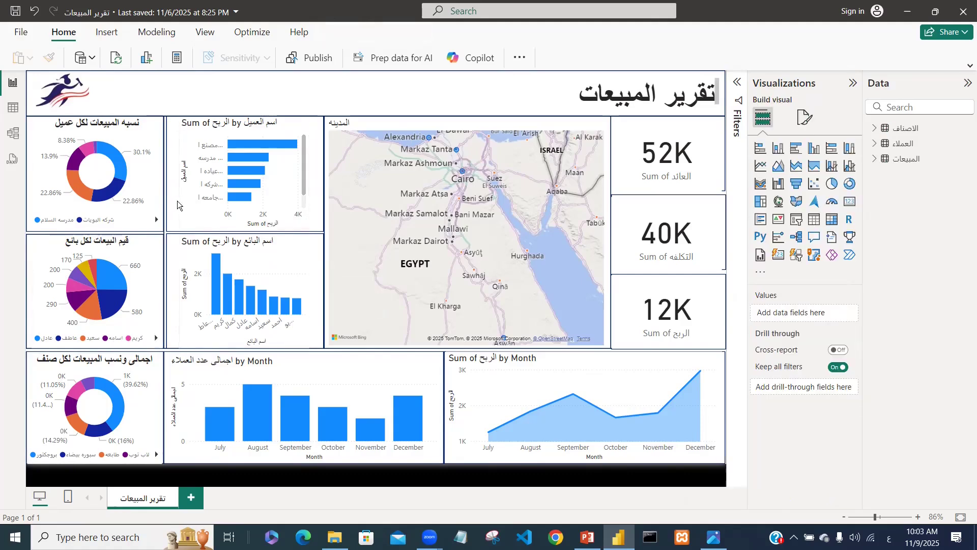
{"action": "left_click", "coordinate": [187, 131]}
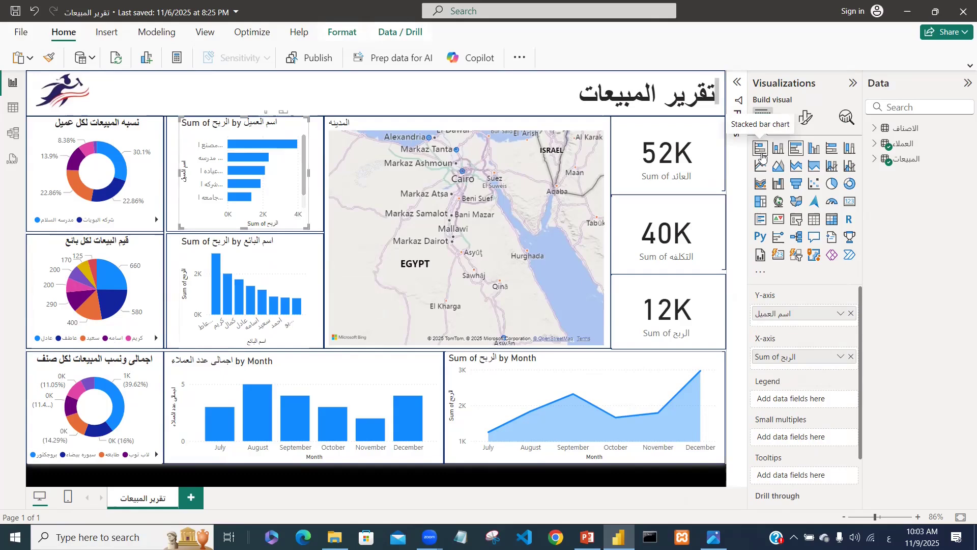
{"action": "left_click", "coordinate": [805, 118]}
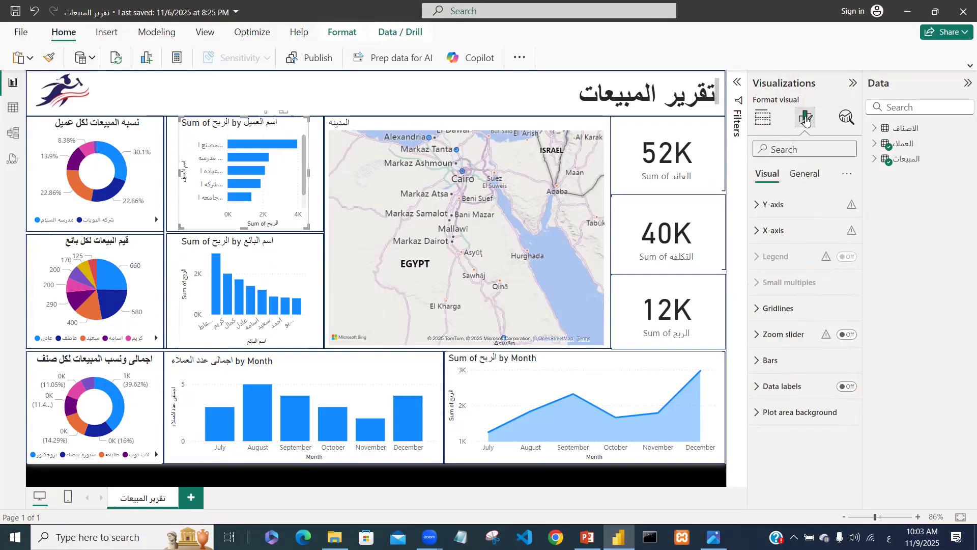
{"action": "left_click", "coordinate": [765, 209]}
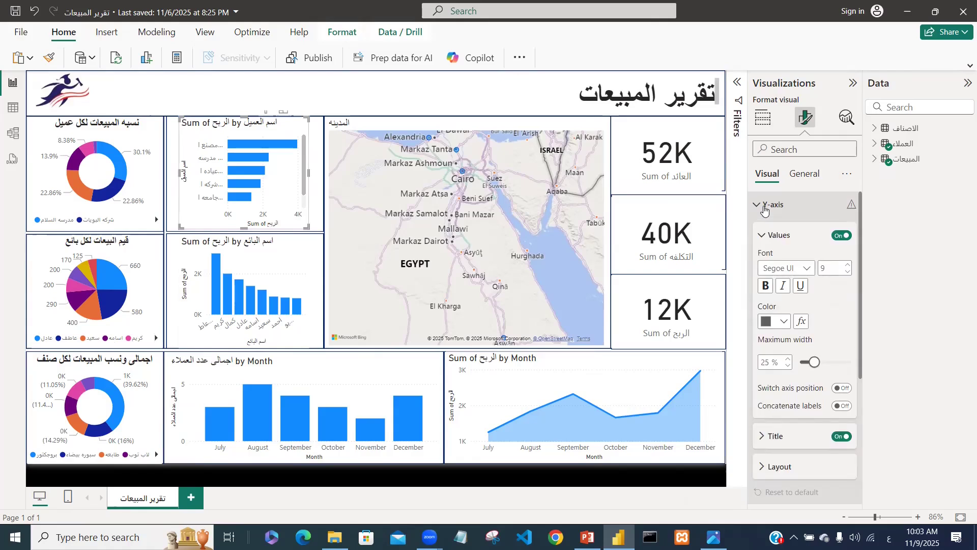
{"action": "left_click", "coordinate": [838, 437]}
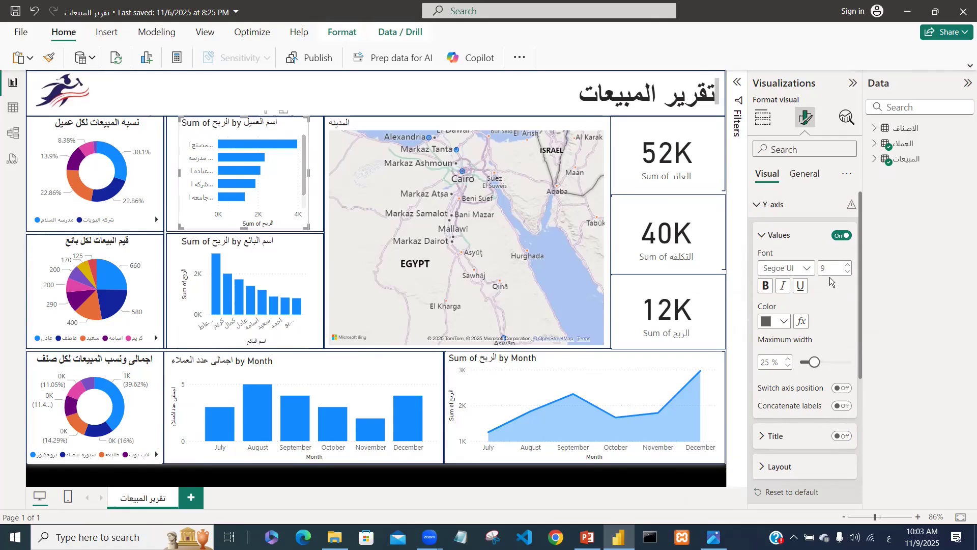
{"action": "left_click", "coordinate": [841, 237]}
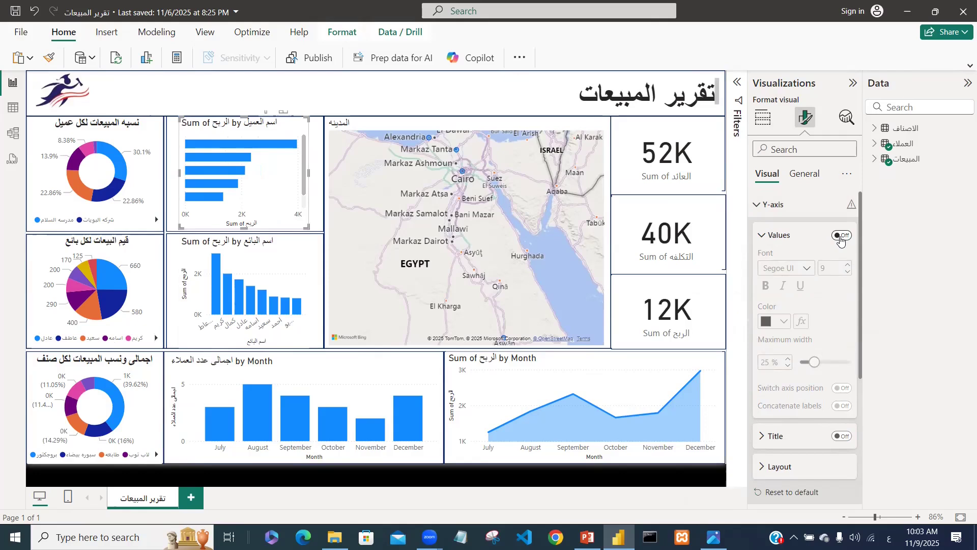
{"action": "left_click", "coordinate": [841, 237]}
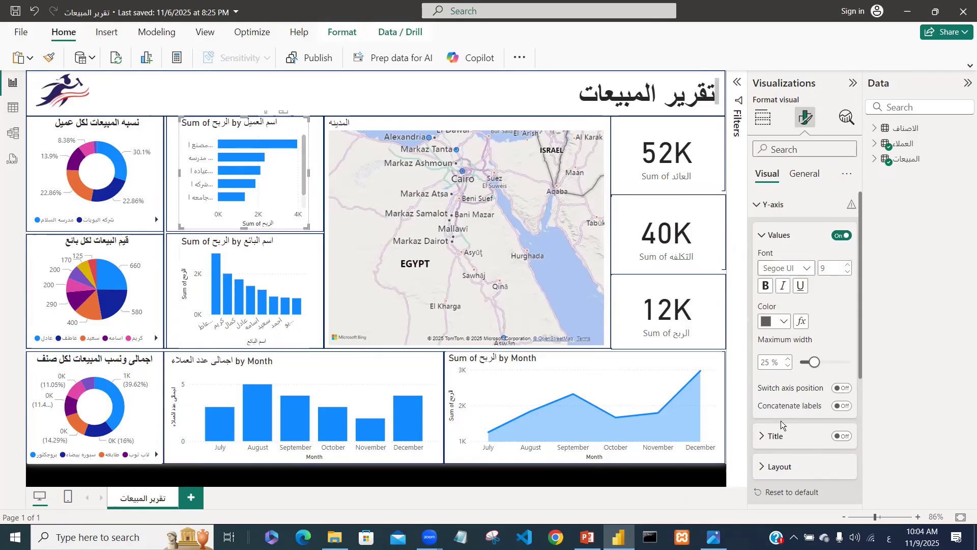
{"action": "left_click", "coordinate": [757, 209]}
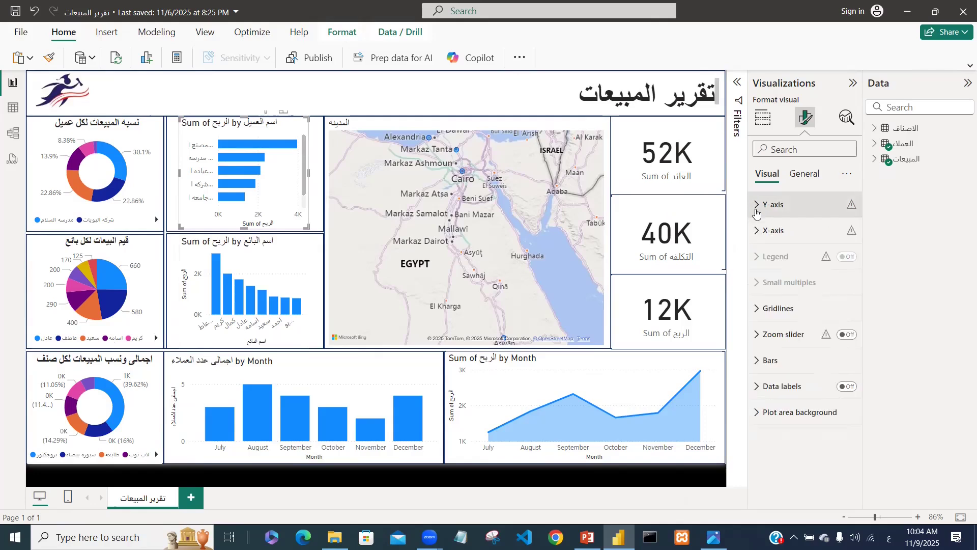
Turn off the X-axis title of the profit-by-customer bar chart
{"action": "left_click", "coordinate": [785, 239]}
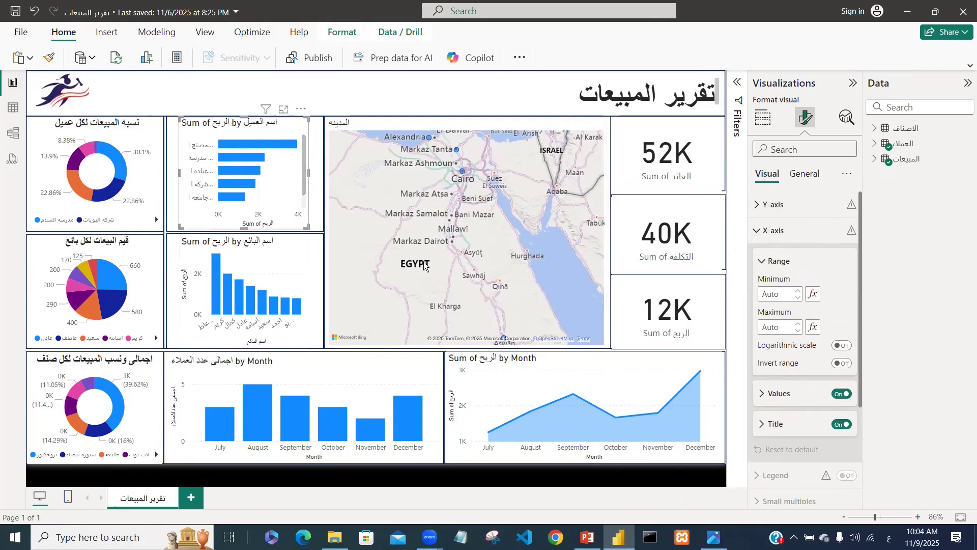
{"action": "left_click", "coordinate": [835, 426]}
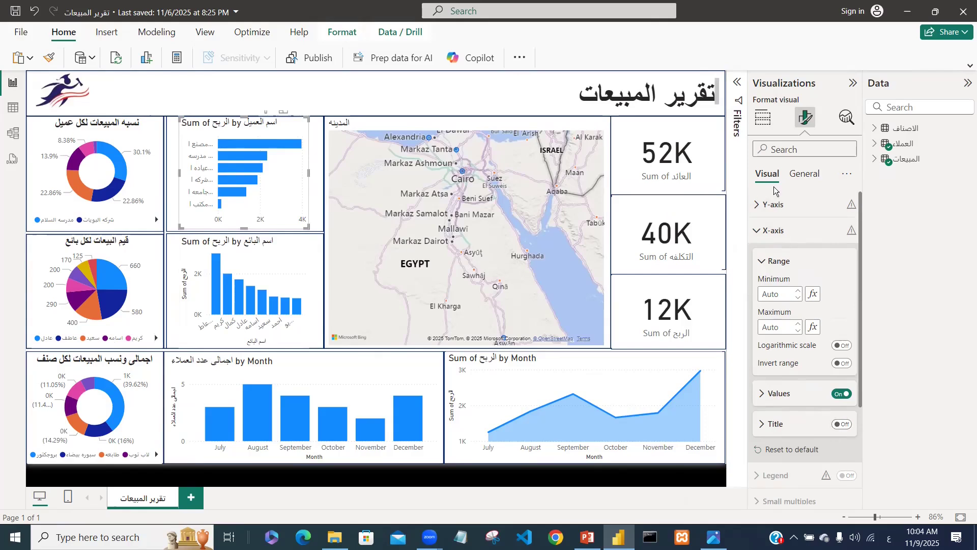
{"action": "left_click", "coordinate": [759, 235]}
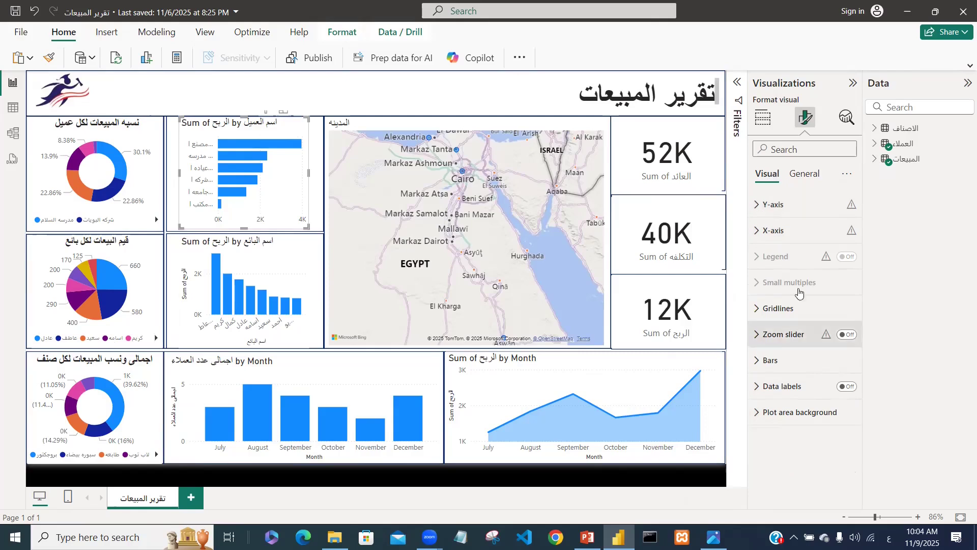
Retitle the profit-by-customer bar chart "اجمالى الارباح لكل عميل" and make the title centered, bold and size 15
{"action": "left_click", "coordinate": [809, 179]}
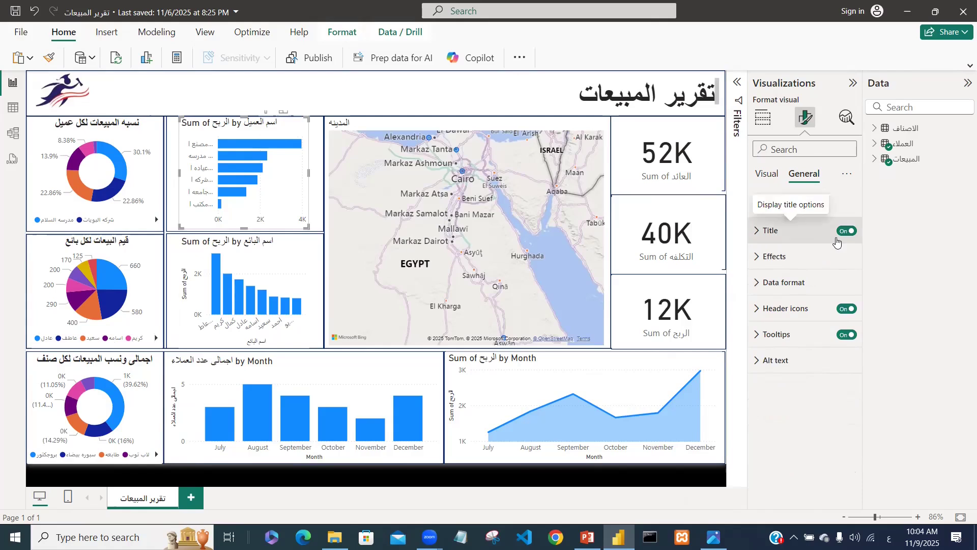
{"action": "left_click", "coordinate": [804, 233]}
{"action": "left_click", "coordinate": [764, 294]}
{"action": "left_click_drag", "start_coordinate": [764, 294], "coordinate": [840, 283]}
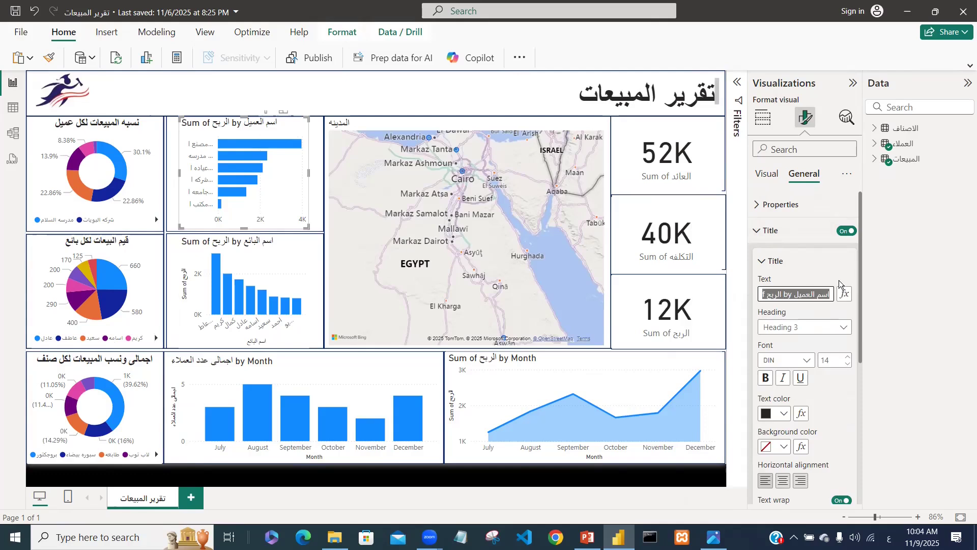
{"action": "key", "text": "BackSpace"}
{"action": "type", "text": "اجمالى الارباح ل"}
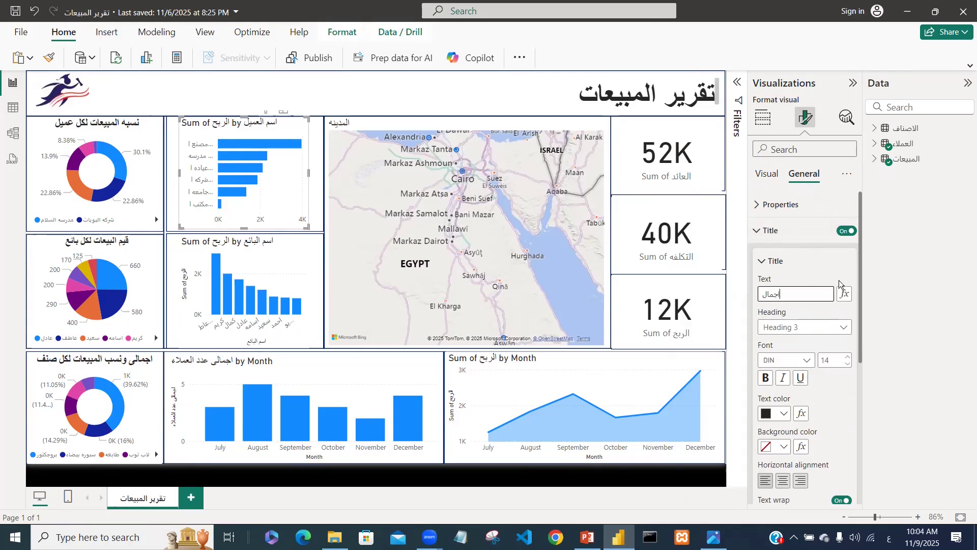
{"action": "type", "text": "كل عميل"}
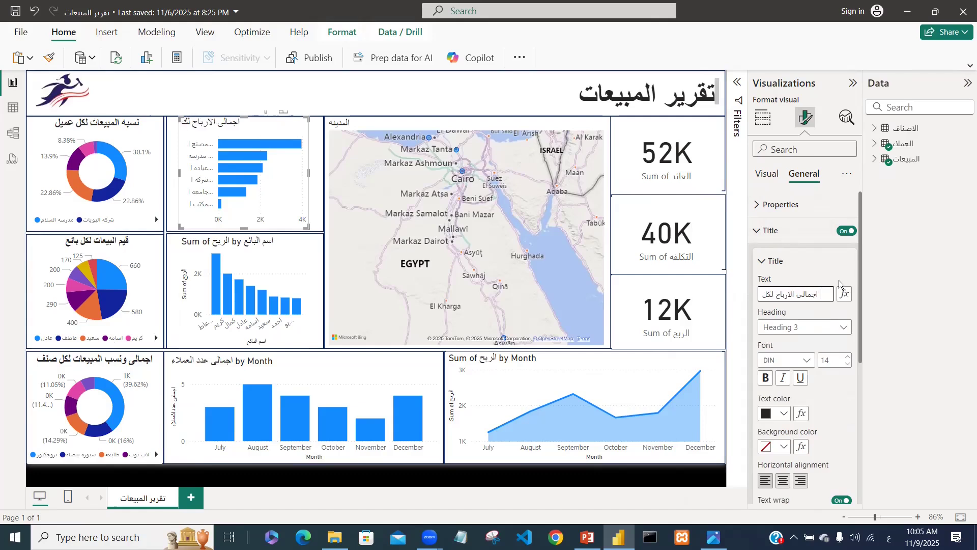
{"action": "left_click", "coordinate": [785, 484]}
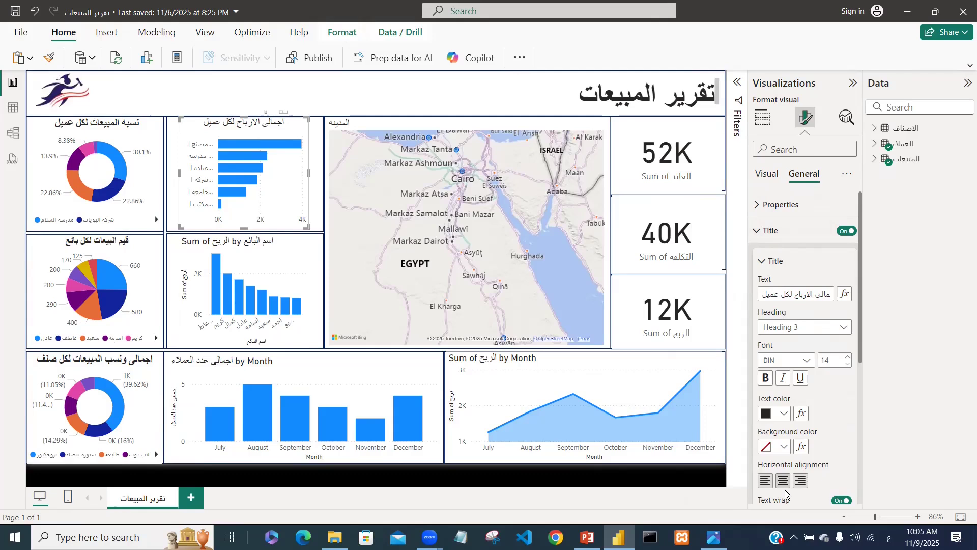
{"action": "left_click", "coordinate": [765, 378]}
{"action": "left_click", "coordinate": [848, 357]}
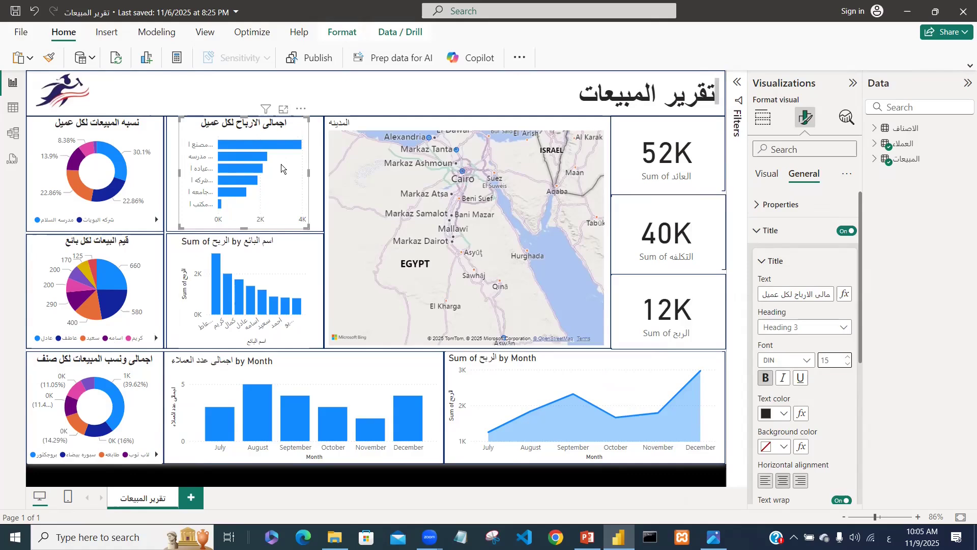
Turn off the X-axis and Y-axis titles of the profit-by-salesperson column chart
{"action": "left_click", "coordinate": [285, 264]}
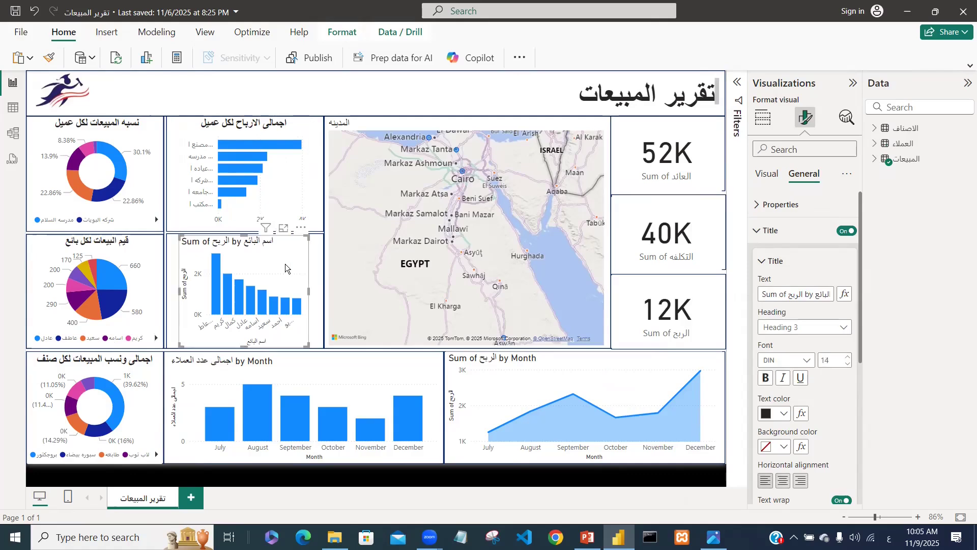
{"action": "left_click", "coordinate": [768, 175]}
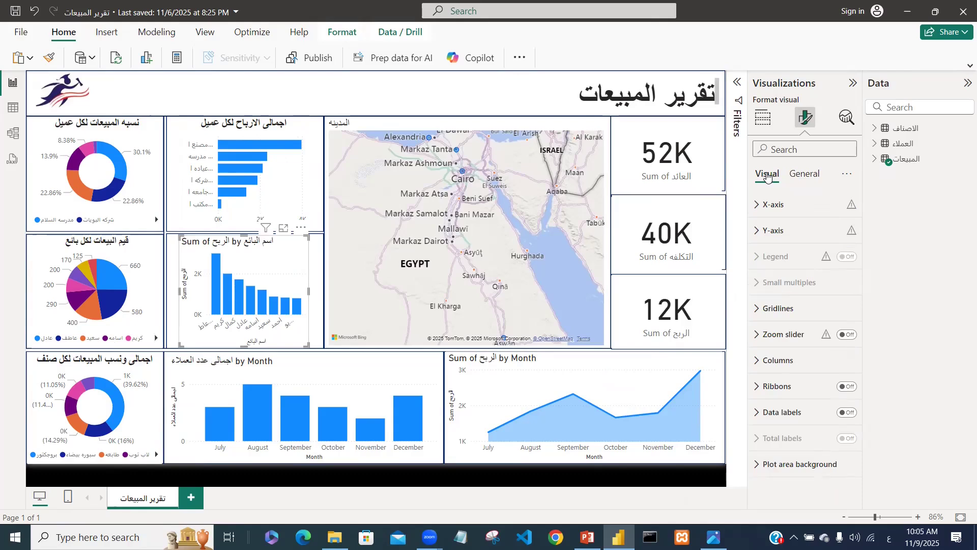
{"action": "left_click", "coordinate": [321, 144]}
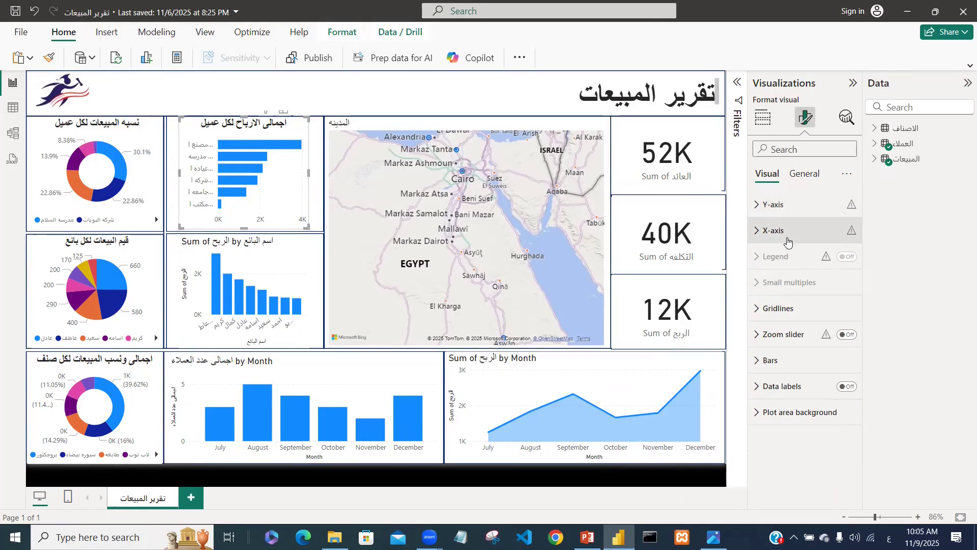
{"action": "left_click", "coordinate": [270, 264]}
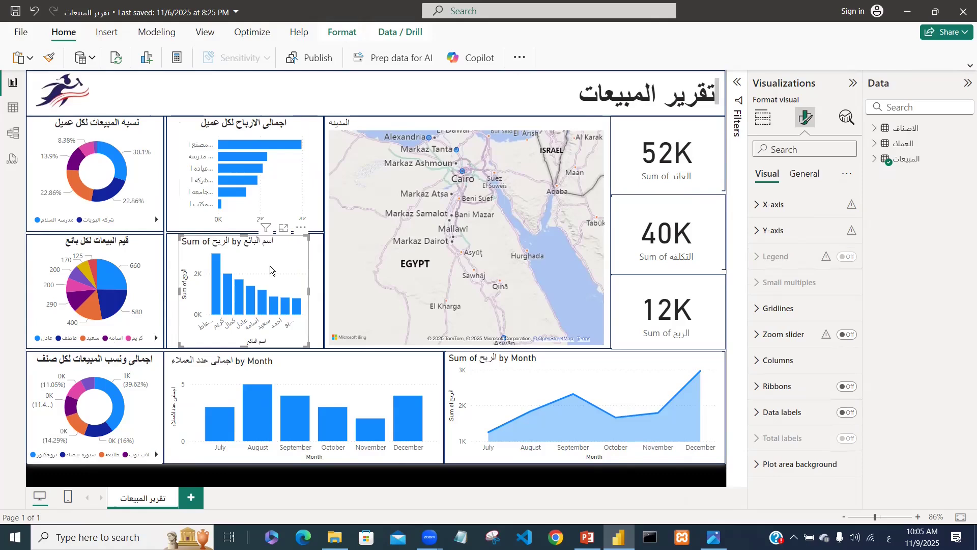
{"action": "left_click", "coordinate": [788, 216]}
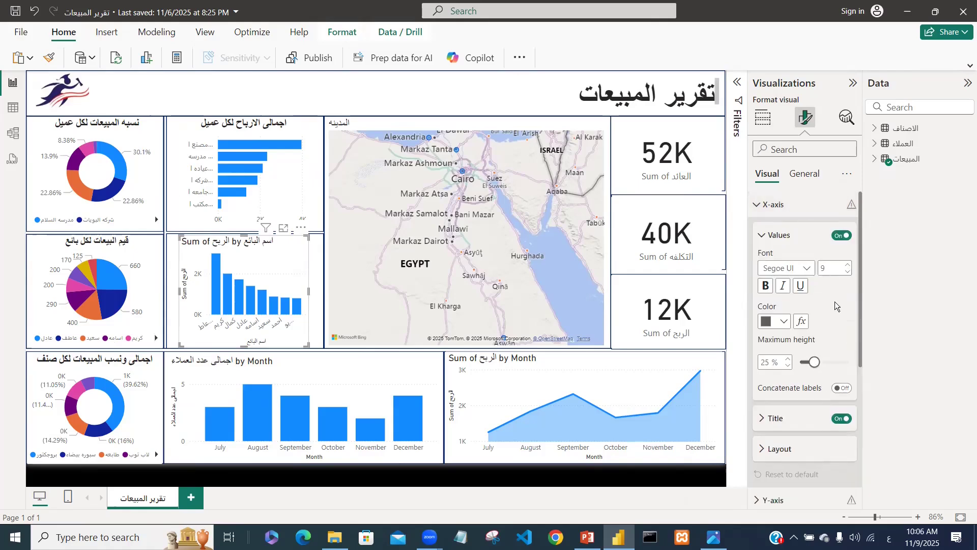
{"action": "left_click", "coordinate": [839, 419]}
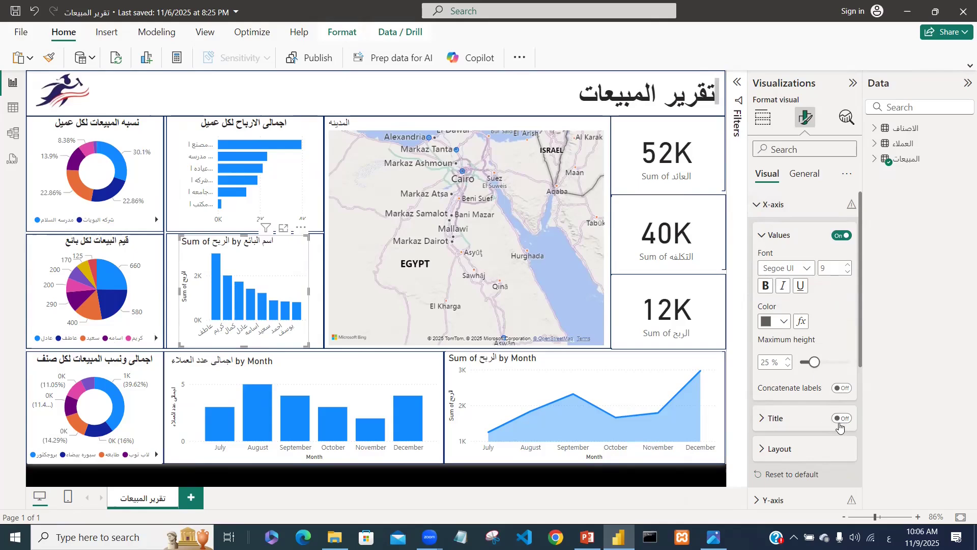
{"action": "left_click", "coordinate": [758, 205]}
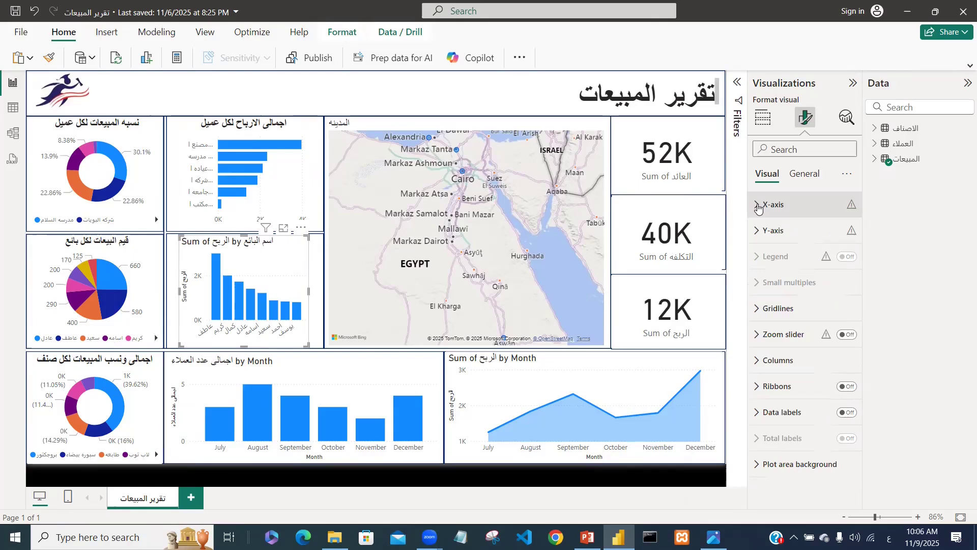
{"action": "left_click", "coordinate": [773, 233]}
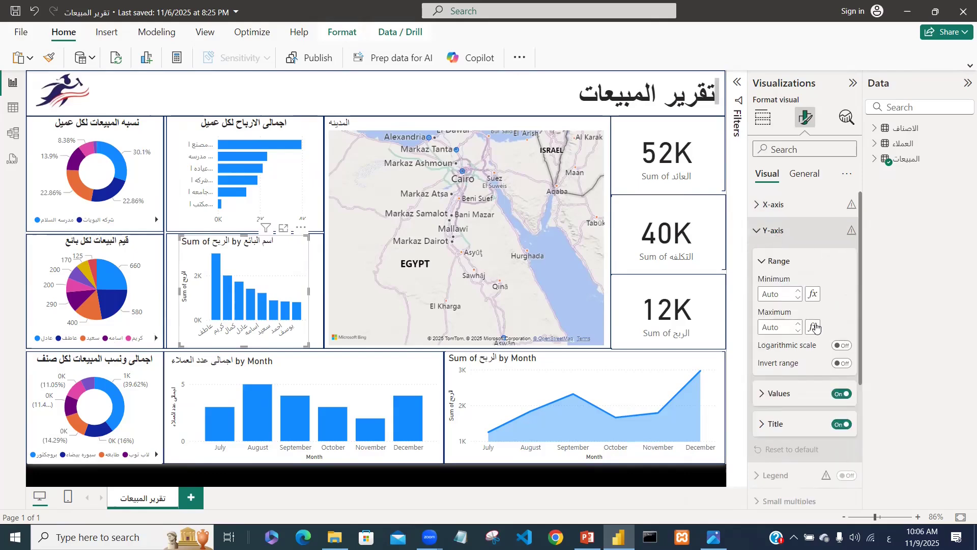
{"action": "left_click", "coordinate": [839, 425]}
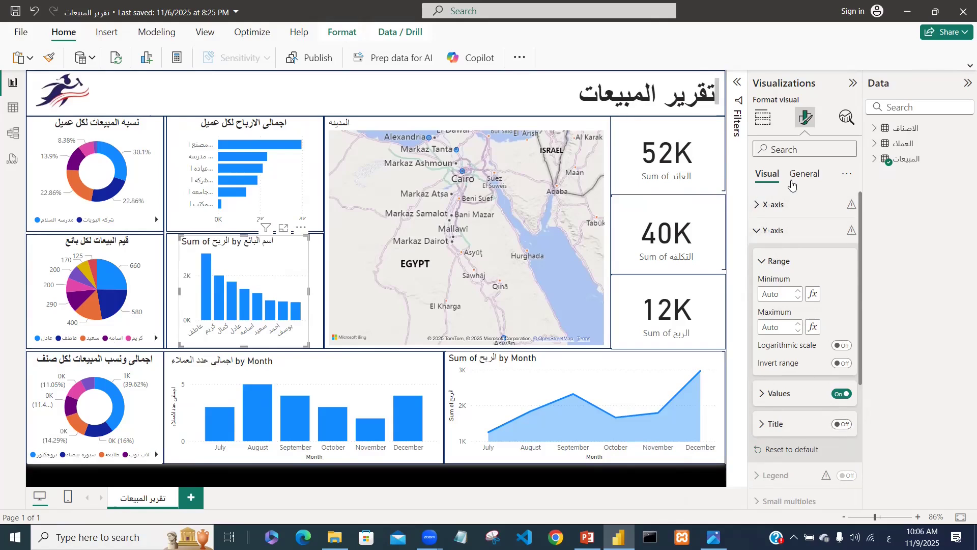
{"action": "left_click", "coordinate": [763, 230]}
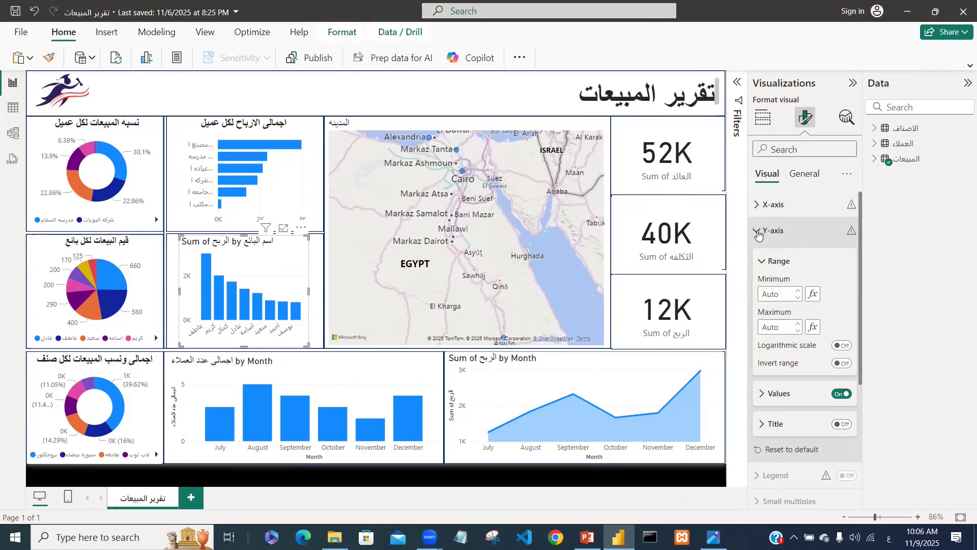
Retitle the profit-by-salesperson column chart "اجمالى الارباح لكل بائع" and make the title centered, bold and size 15
{"action": "left_click", "coordinate": [802, 175]}
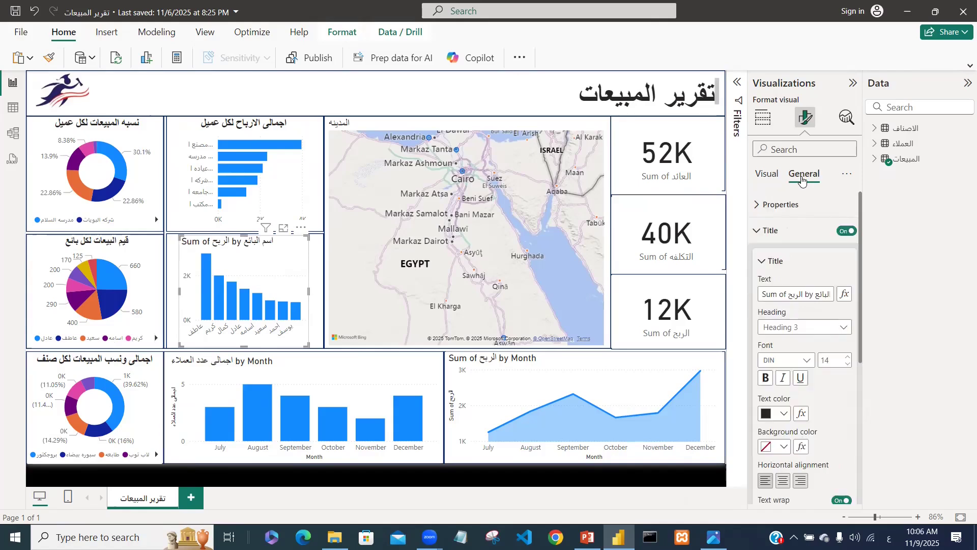
{"action": "left_click", "coordinate": [761, 295]}
{"action": "left_click_drag", "start_coordinate": [761, 295], "coordinate": [843, 297]}
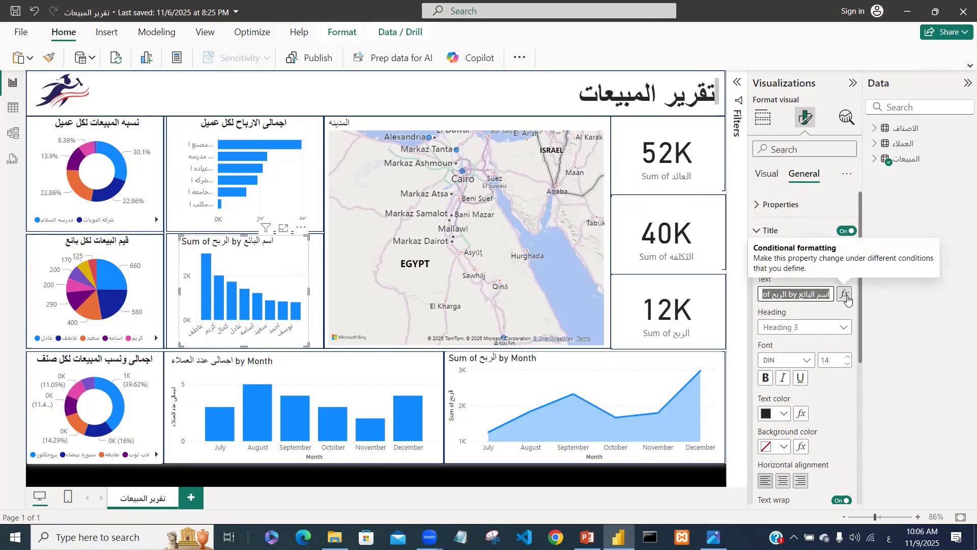
{"action": "type", "text": "ا"}
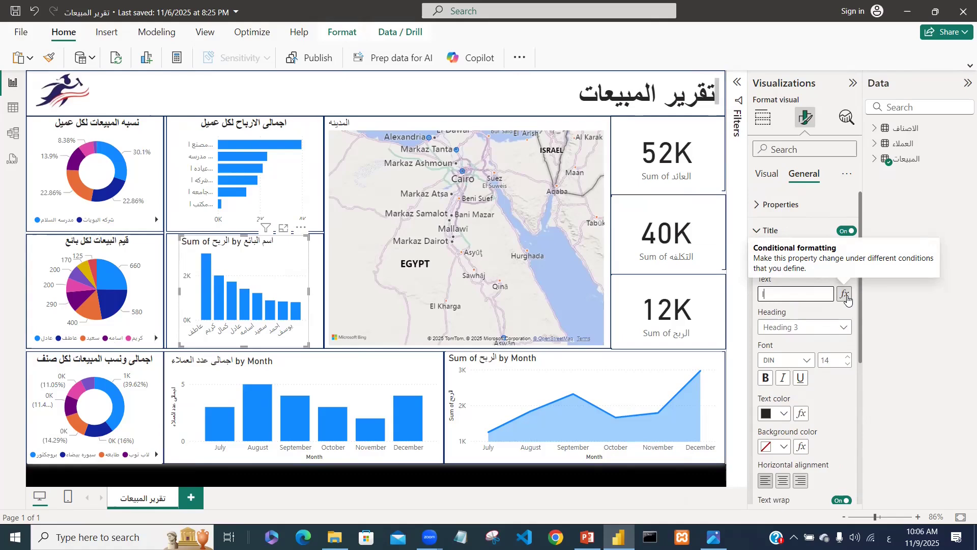
{"action": "type", "text": "جمالى الارباح لكل بائع"}
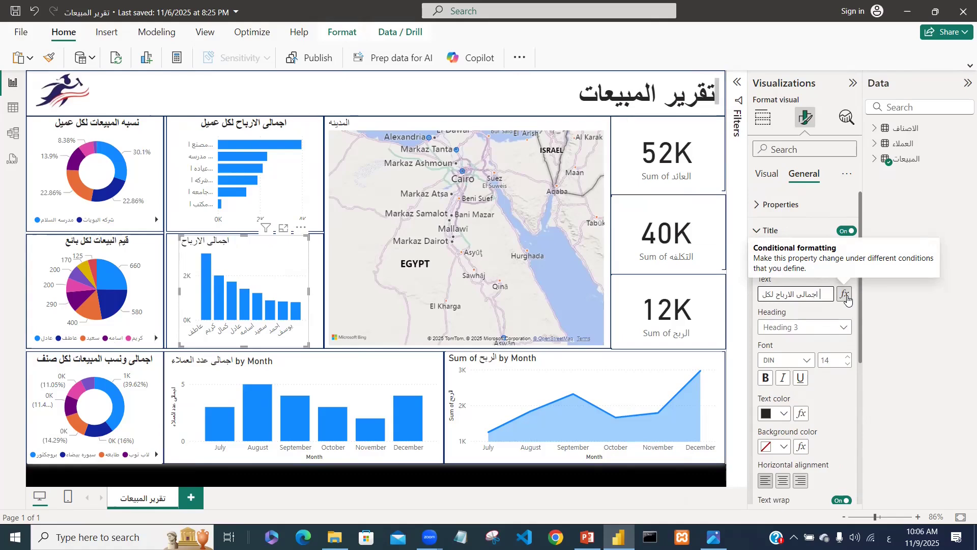
{"action": "left_click", "coordinate": [788, 484]}
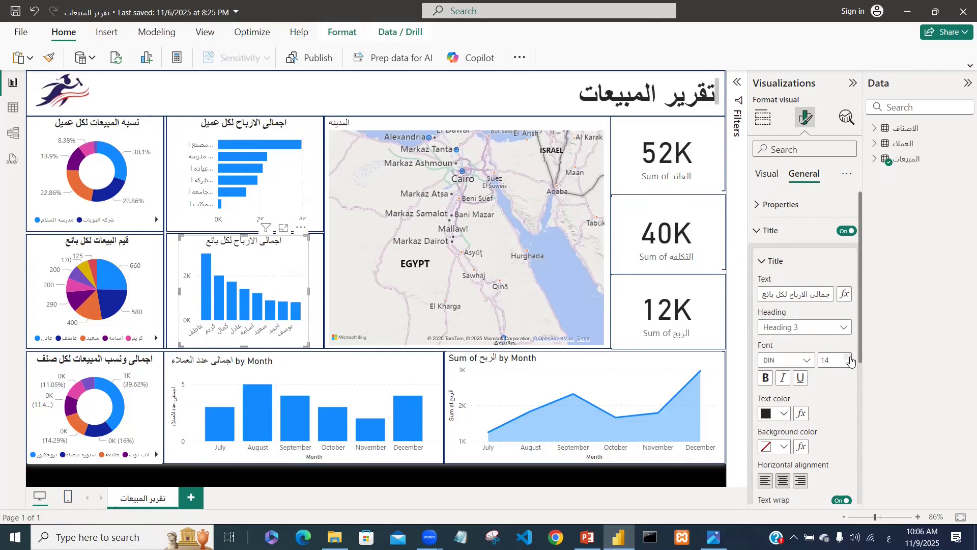
{"action": "left_click", "coordinate": [766, 379]}
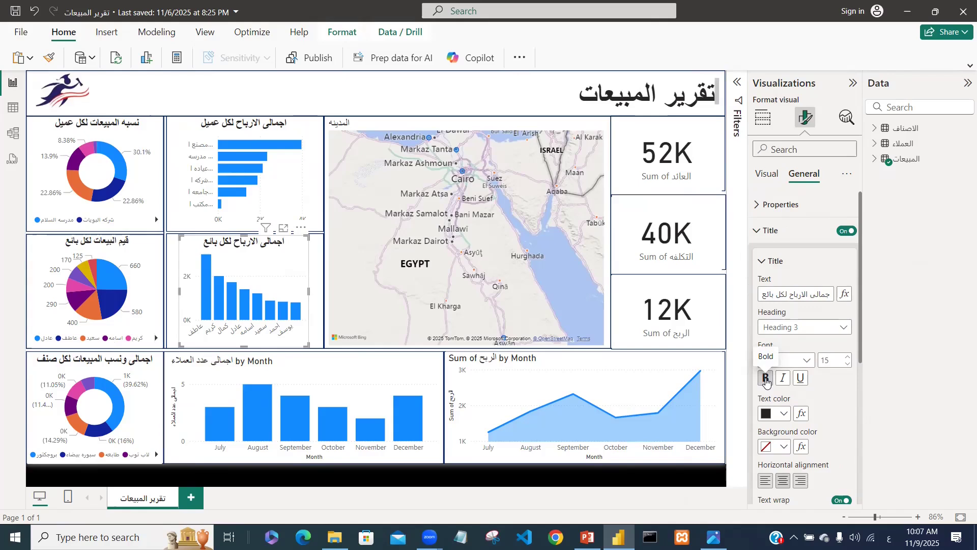
Try orange as the column color of the profit-by-salesperson chart and undo the color change
{"action": "left_click", "coordinate": [766, 178]}
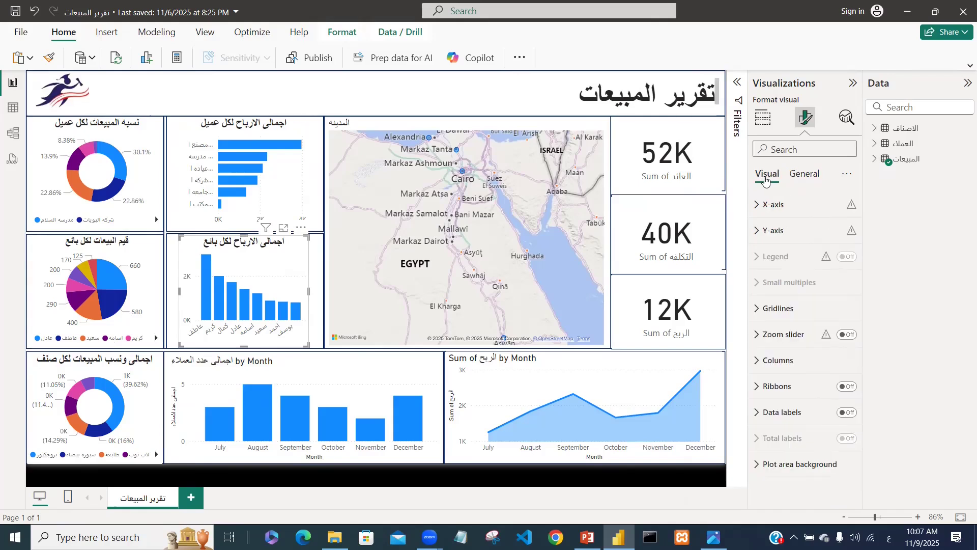
{"action": "left_click", "coordinate": [774, 362]}
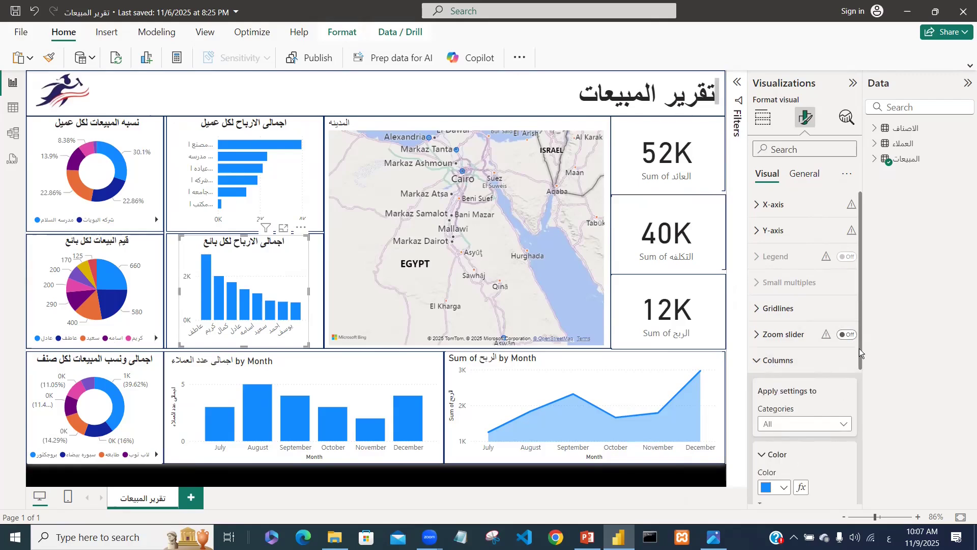
{"action": "scroll", "coordinate": [859, 355], "scroll_direction": "down", "scroll_amount": 3}
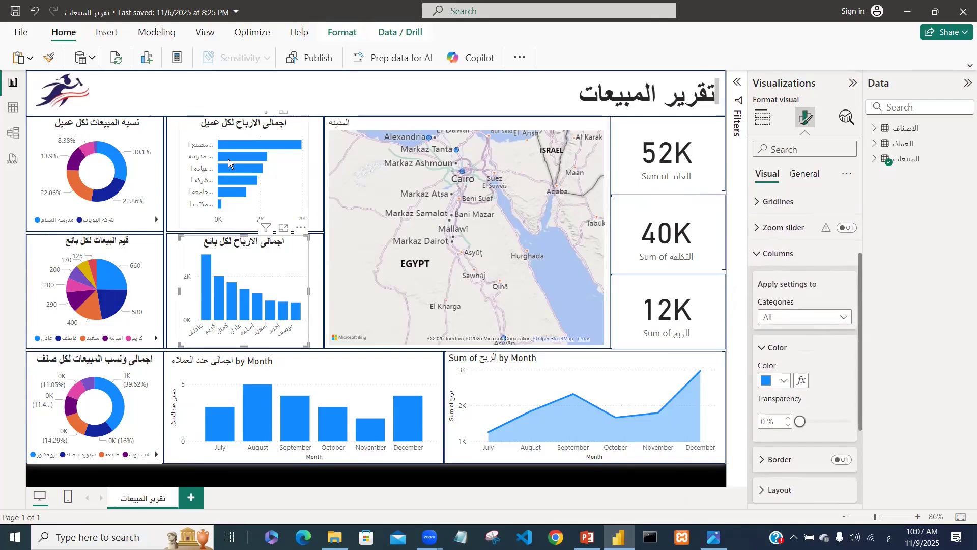
{"action": "left_click", "coordinate": [783, 383]}
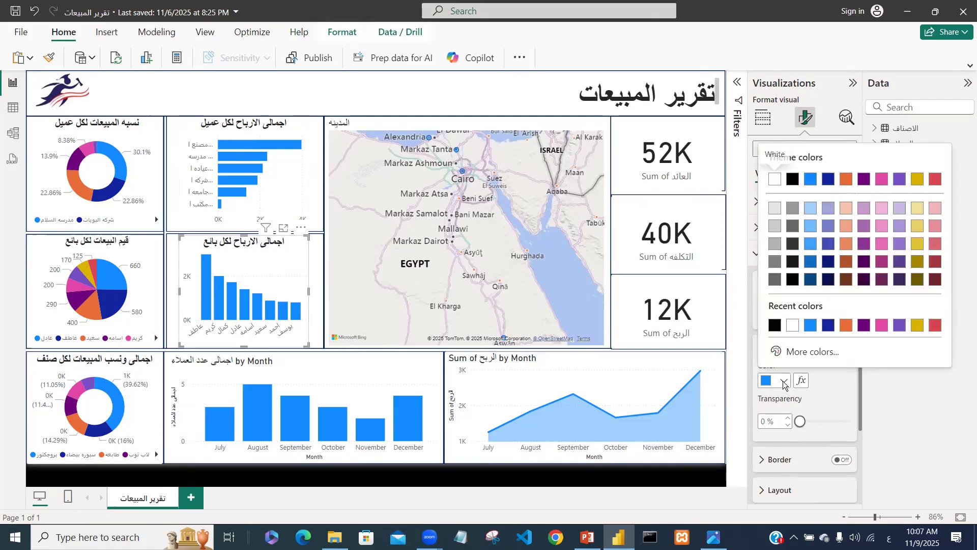
{"action": "left_click", "coordinate": [846, 325]}
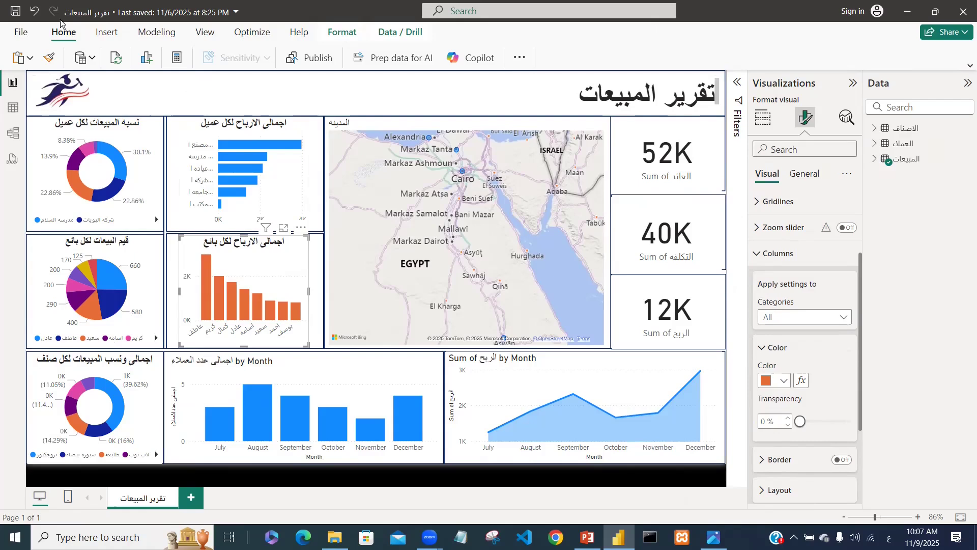
{"action": "left_click", "coordinate": [34, 21]}
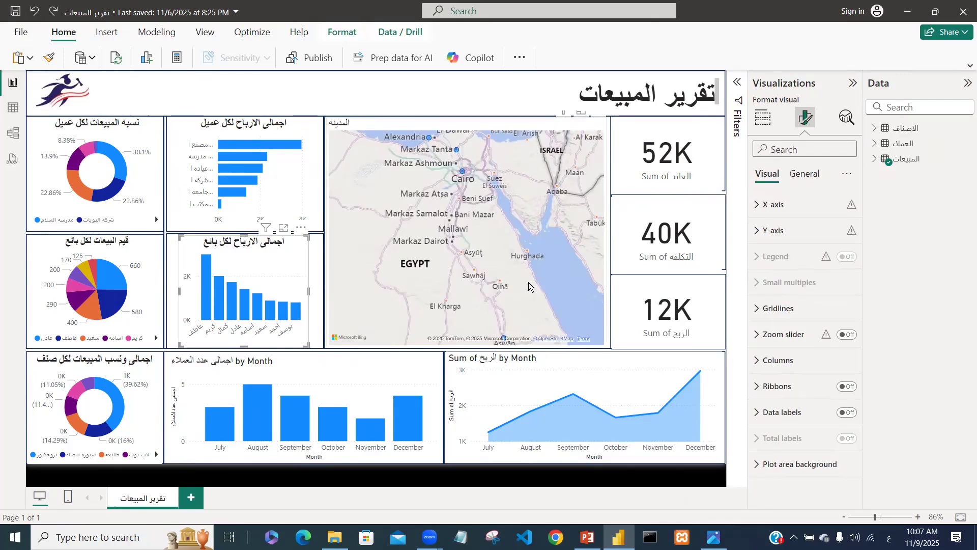
Turn off the X-axis and Y-axis titles of the customer-count-by-month column chart
{"action": "left_click", "coordinate": [325, 377]}
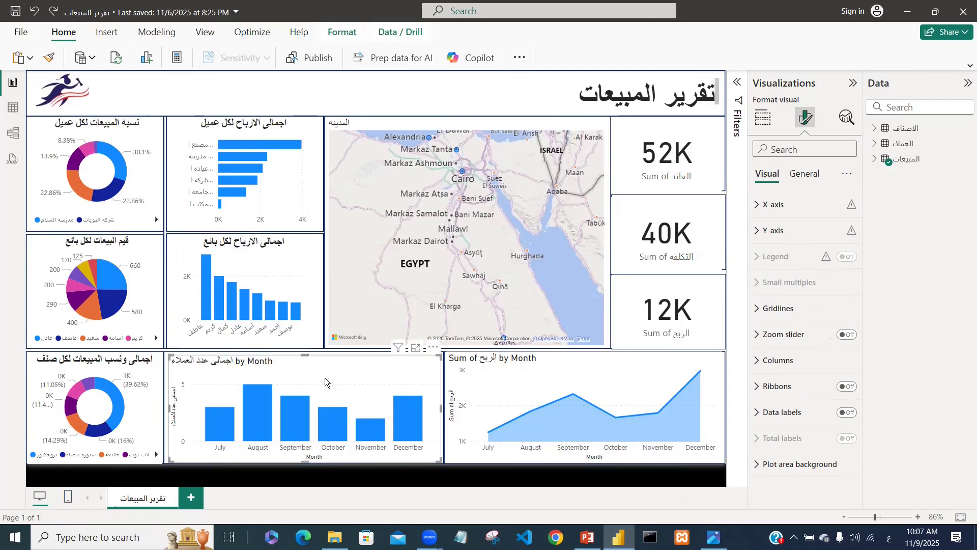
{"action": "left_click", "coordinate": [774, 205]}
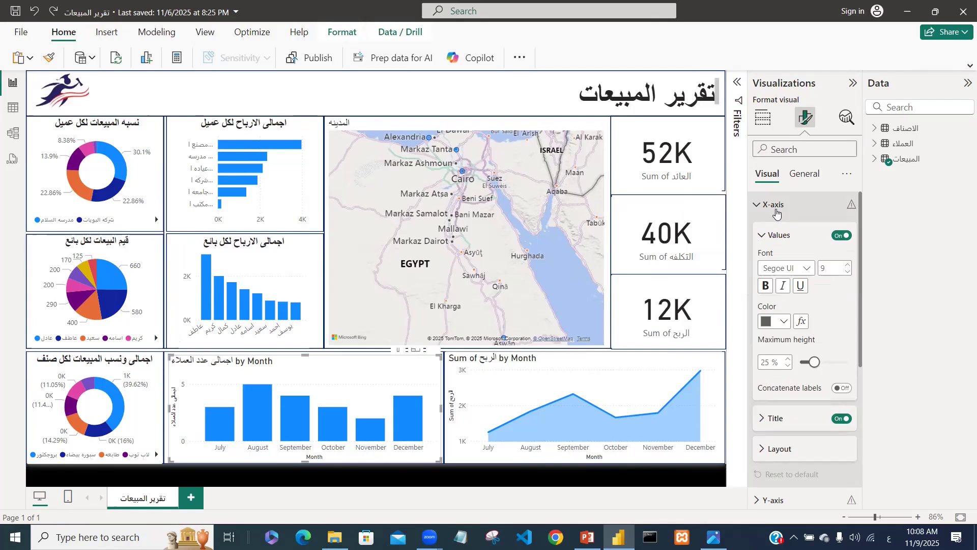
{"action": "left_click", "coordinate": [840, 419]}
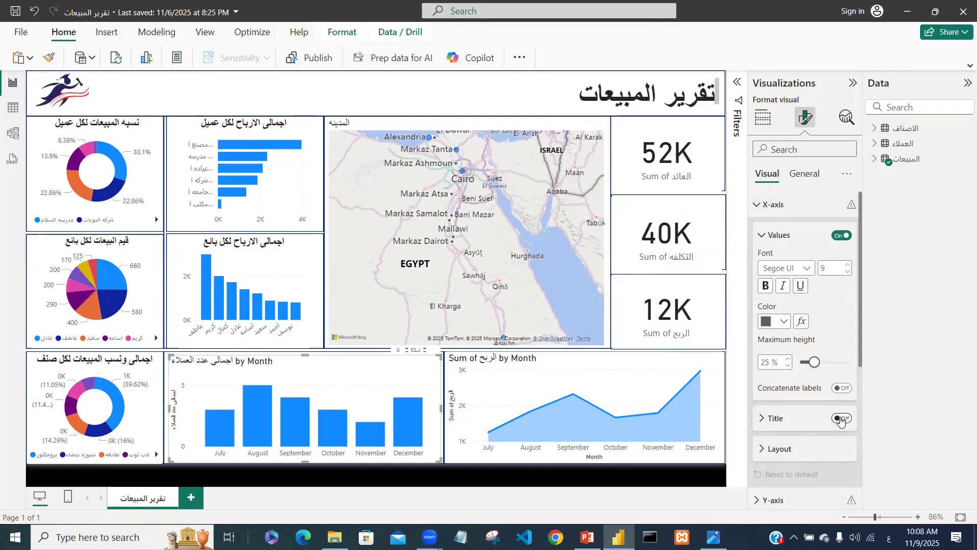
{"action": "left_click", "coordinate": [758, 206]}
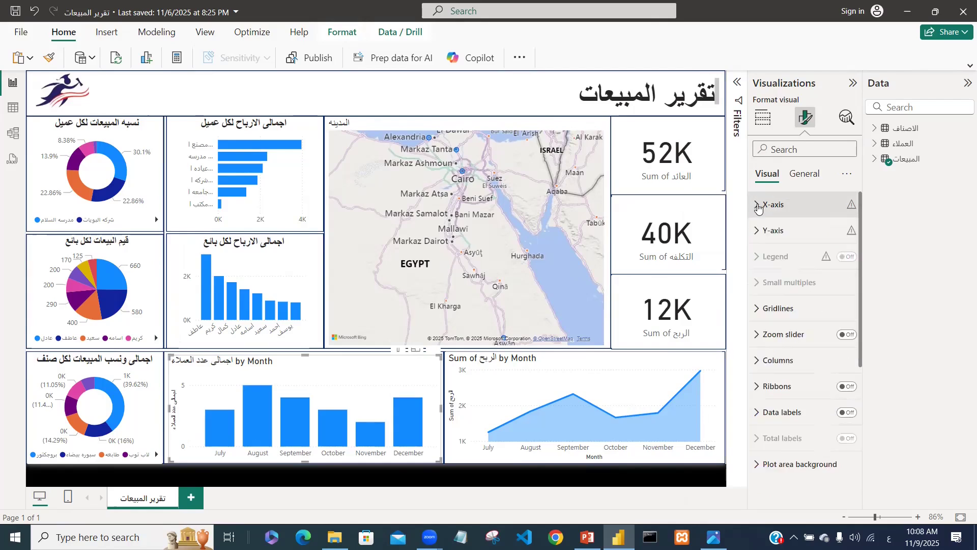
{"action": "left_click", "coordinate": [771, 230]}
{"action": "left_click", "coordinate": [840, 424]}
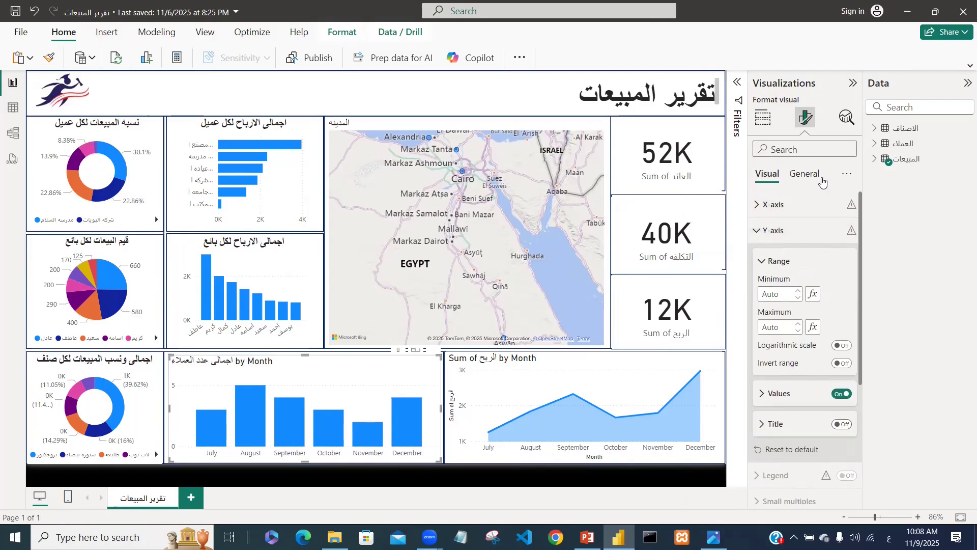
Retitle the customer-count-by-month column chart "اجمالى عدد العملاء فى كل شهر" and make the title bold, size 15 and centered
{"action": "left_click", "coordinate": [814, 175]}
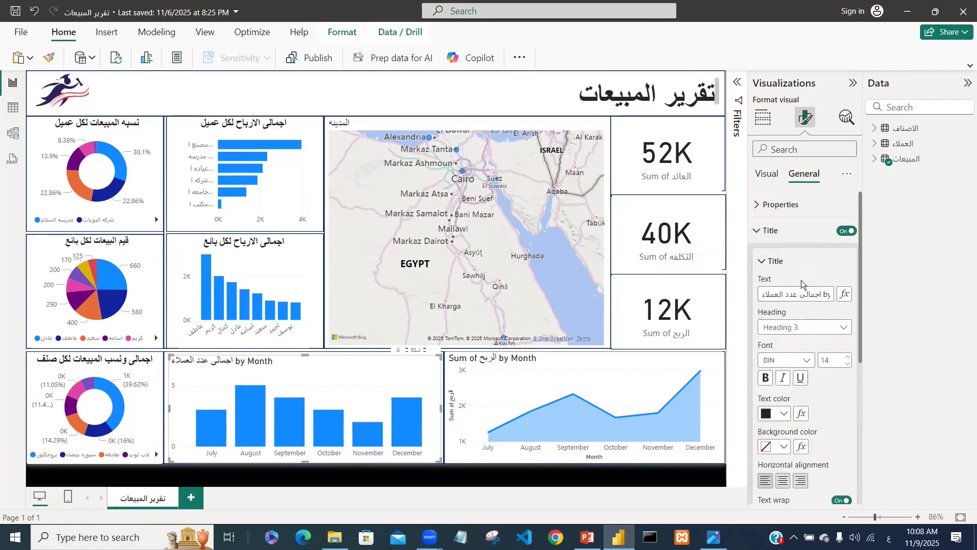
{"action": "left_click_drag", "start_coordinate": [763, 293], "coordinate": [831, 294]}
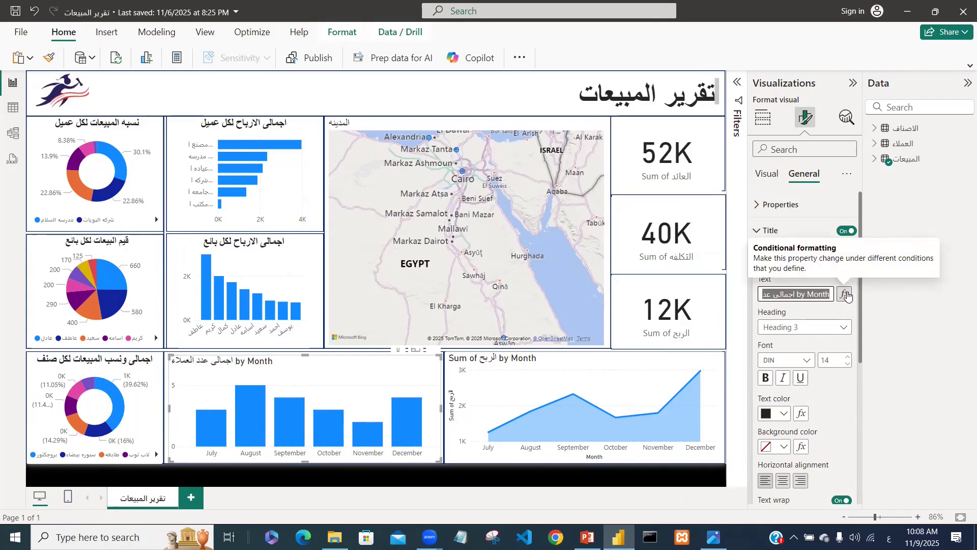
{"action": "type", "text": "ا"}
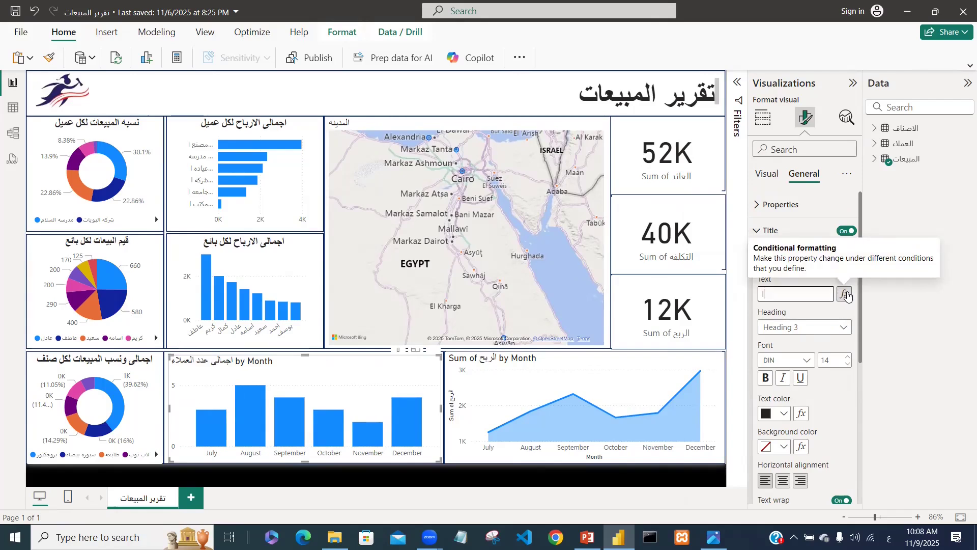
{"action": "type", "text": "جمالى عدد العملاء فى كل شهر"}
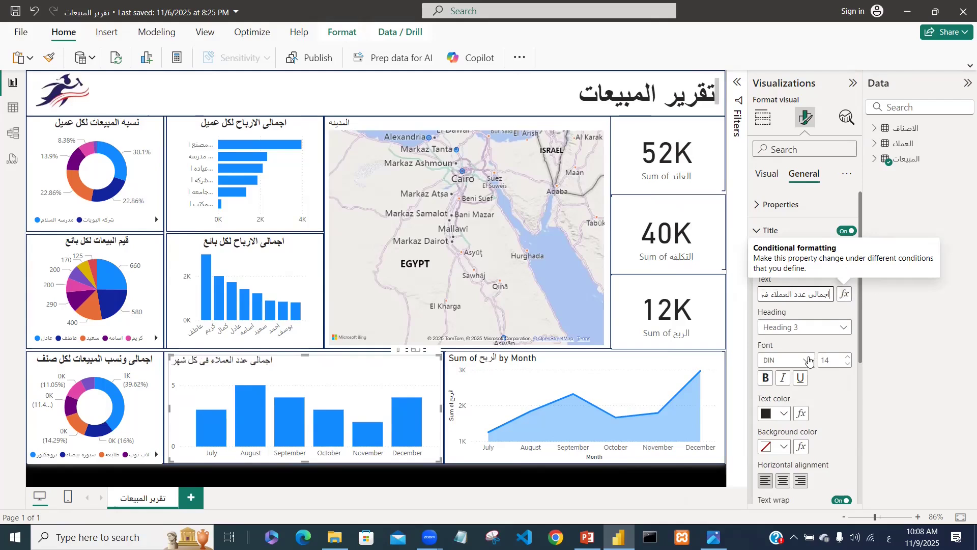
{"action": "left_click", "coordinate": [766, 377]}
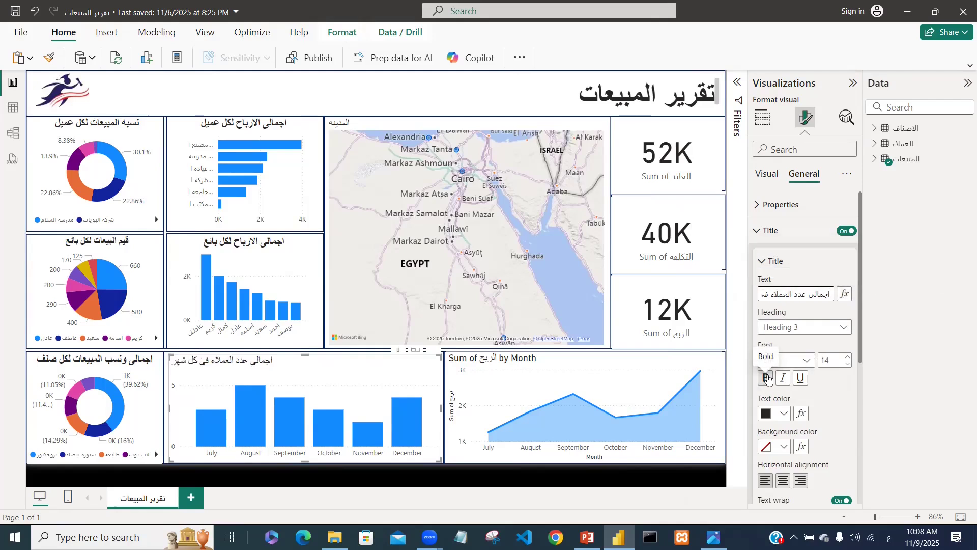
{"action": "left_click", "coordinate": [847, 357]}
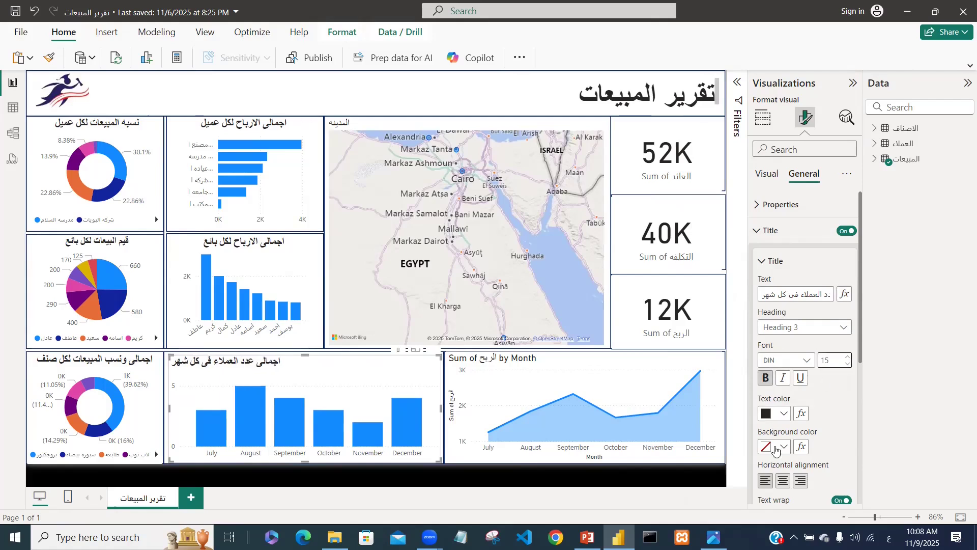
{"action": "left_click", "coordinate": [785, 486]}
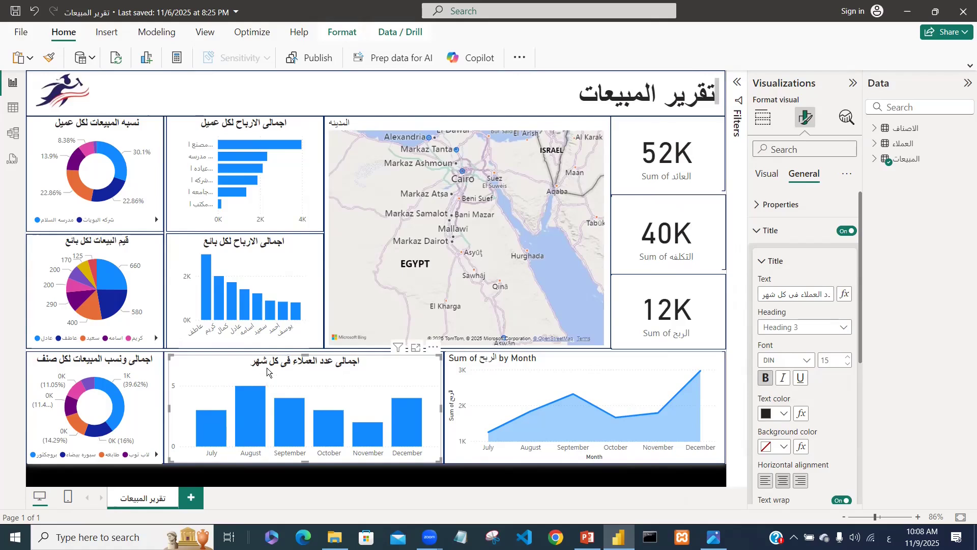
Turn off the X-axis and Y-axis titles of the profit-by-month area chart
{"action": "left_click", "coordinate": [625, 374]}
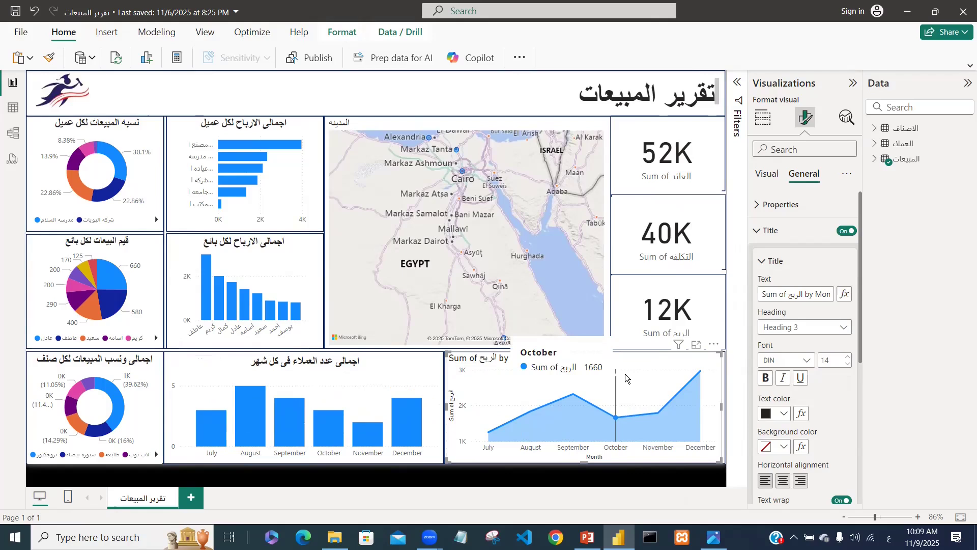
{"action": "left_click", "coordinate": [767, 175]}
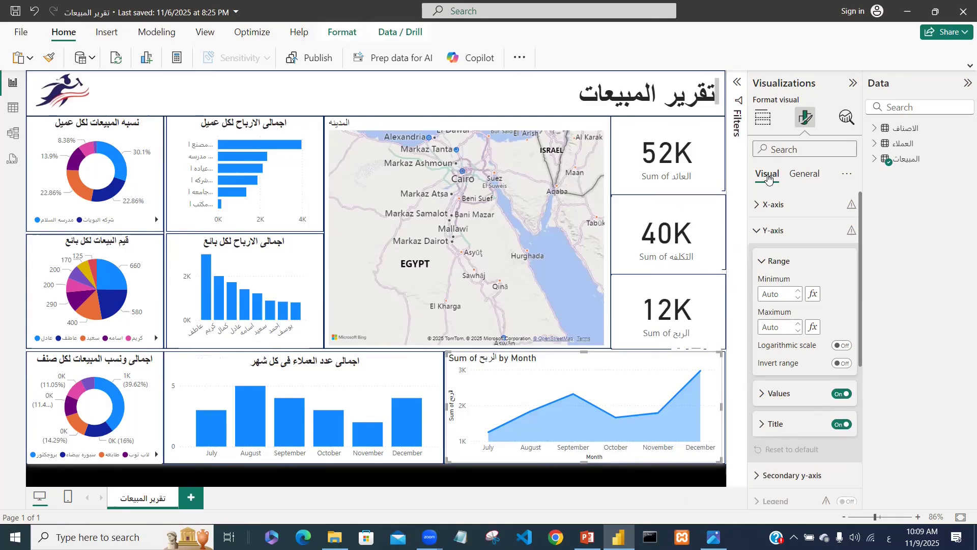
{"action": "left_click", "coordinate": [759, 206]}
{"action": "left_click", "coordinate": [842, 419]}
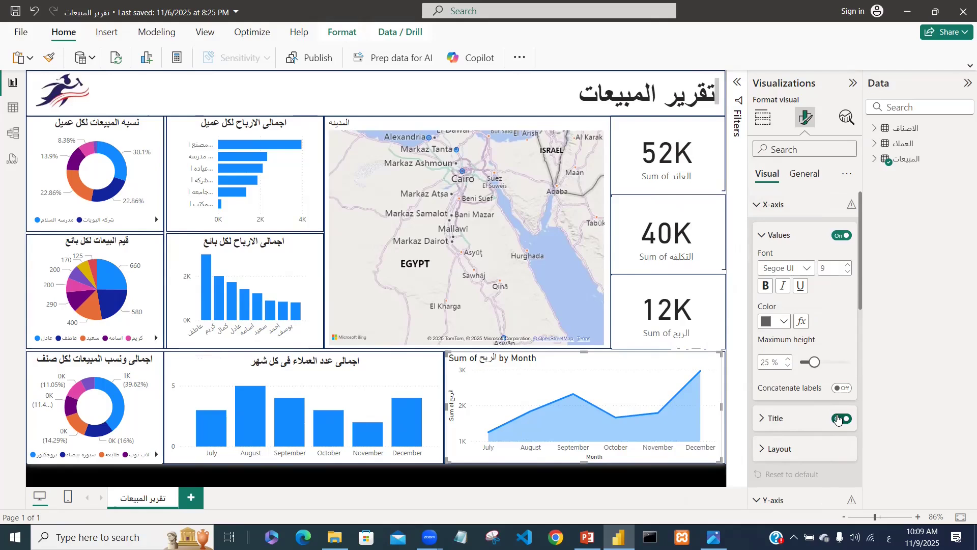
{"action": "left_click", "coordinate": [757, 205]}
{"action": "left_click", "coordinate": [767, 231]}
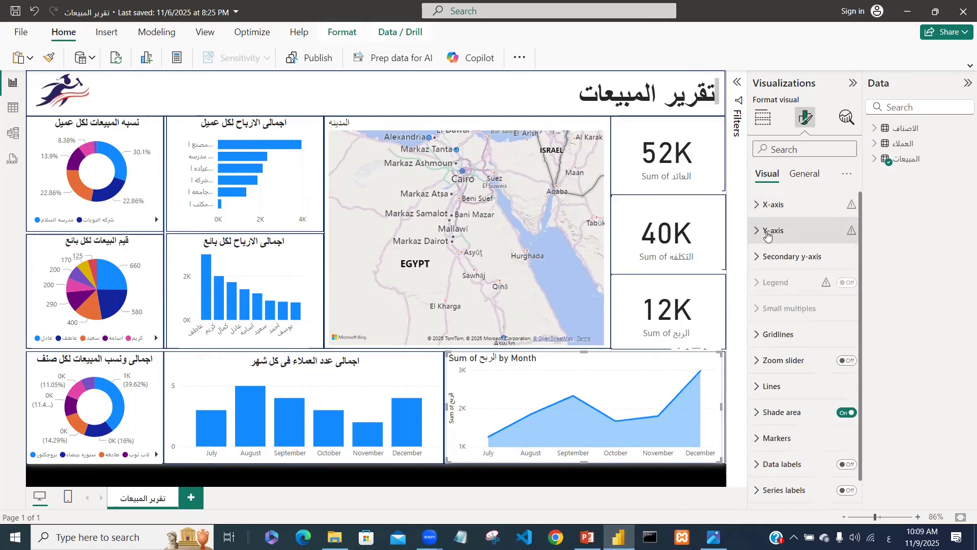
{"action": "left_click", "coordinate": [775, 236]}
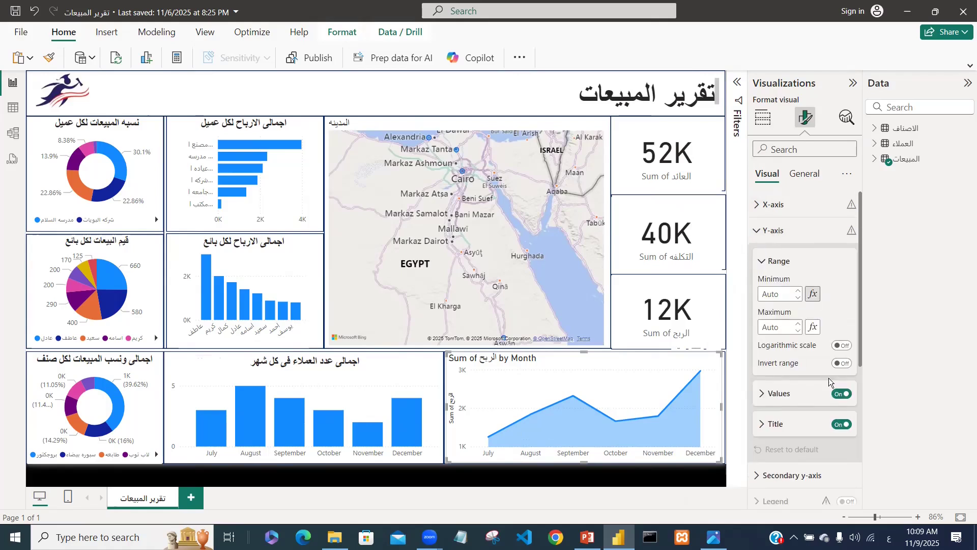
{"action": "left_click", "coordinate": [843, 430]}
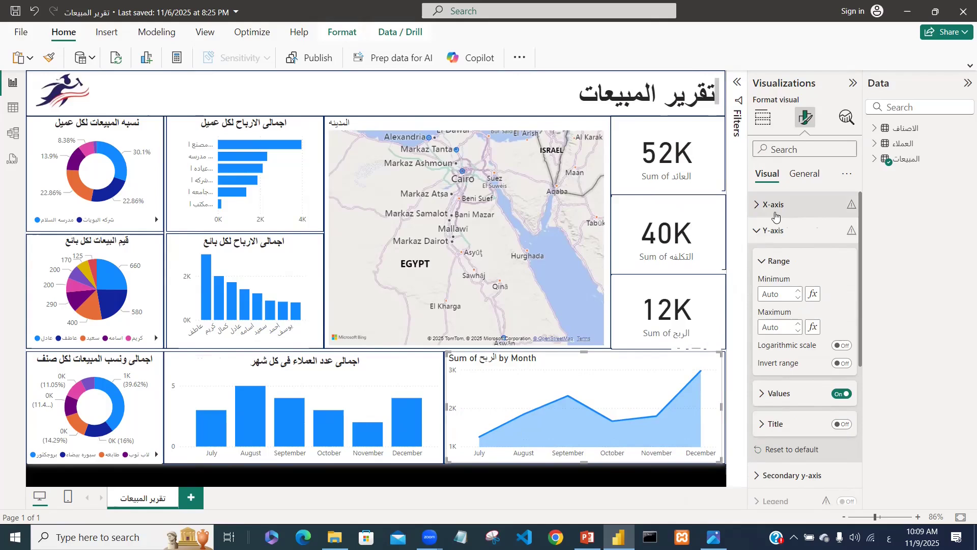
{"action": "left_click", "coordinate": [759, 234]}
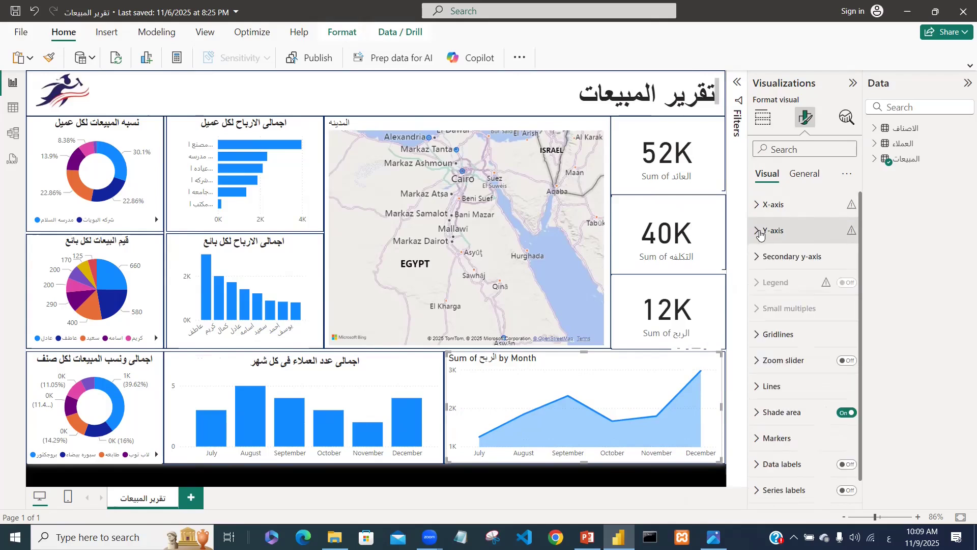
Retitle the profit-by-month area chart "الارباح مقسمه على الشهور" and make the title bold, centered and size 15
{"action": "left_click", "coordinate": [803, 175]}
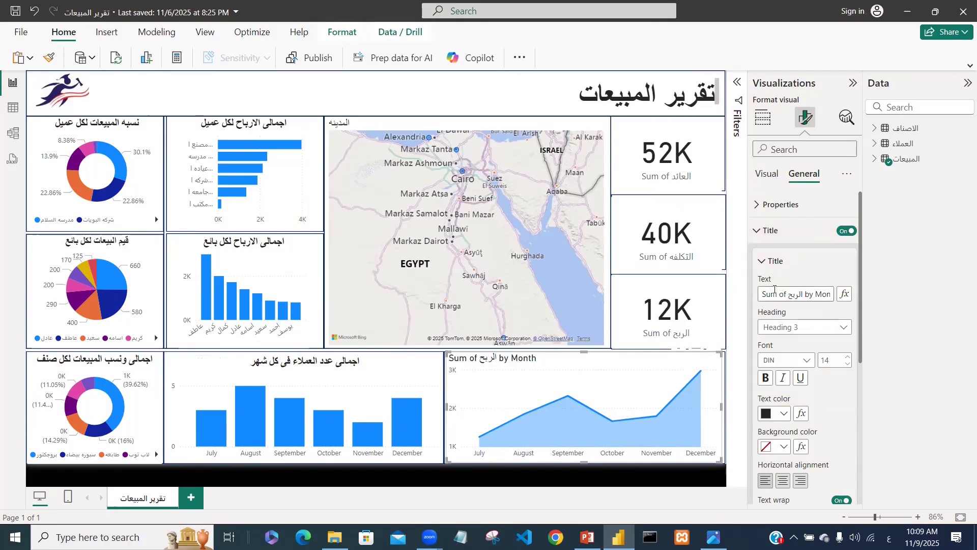
{"action": "left_click_drag", "start_coordinate": [774, 288], "coordinate": [855, 297]}
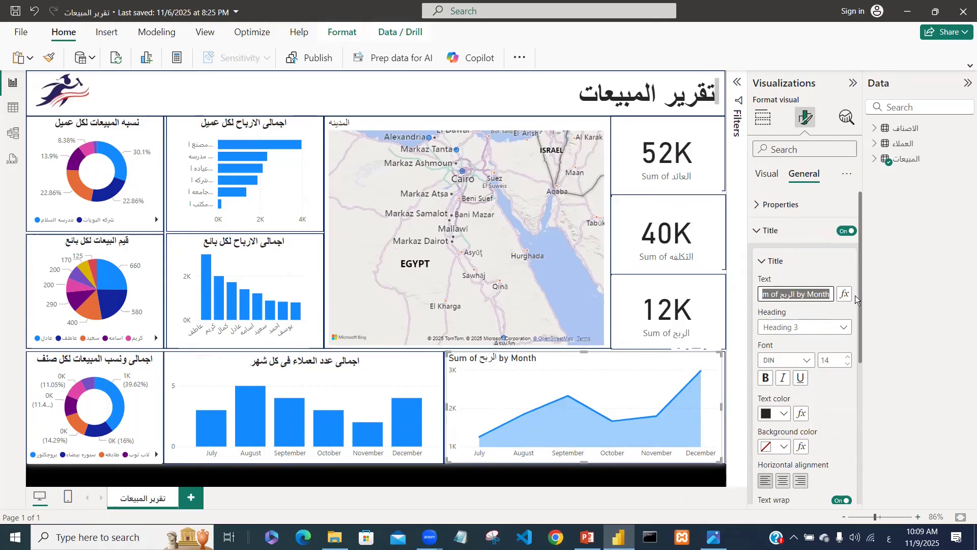
{"action": "type", "text": "مجوع الاربح مقسمه على الشهور"}
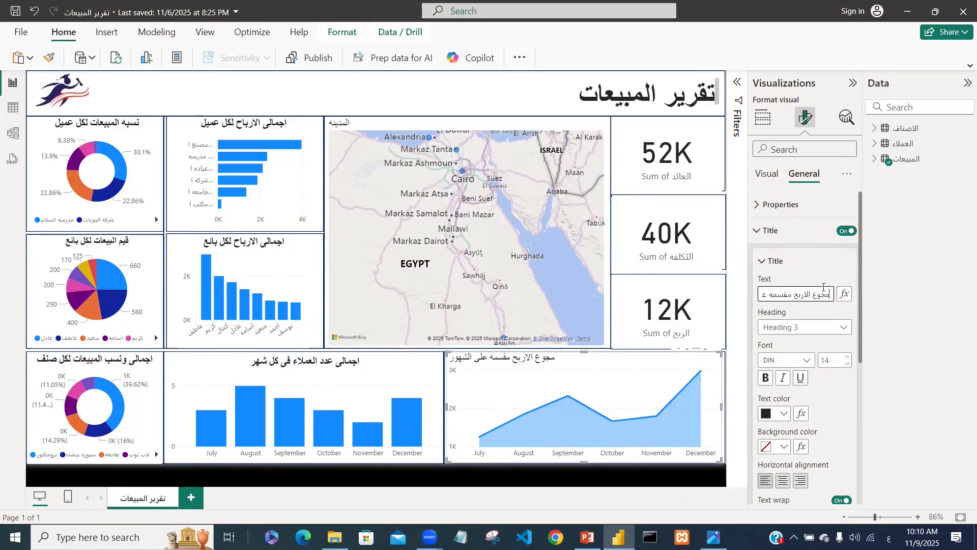
{"action": "left_click_drag", "start_coordinate": [813, 294], "coordinate": [839, 297]}
{"action": "key", "text": "BackSpace"}
{"action": "left_click", "coordinate": [765, 379]}
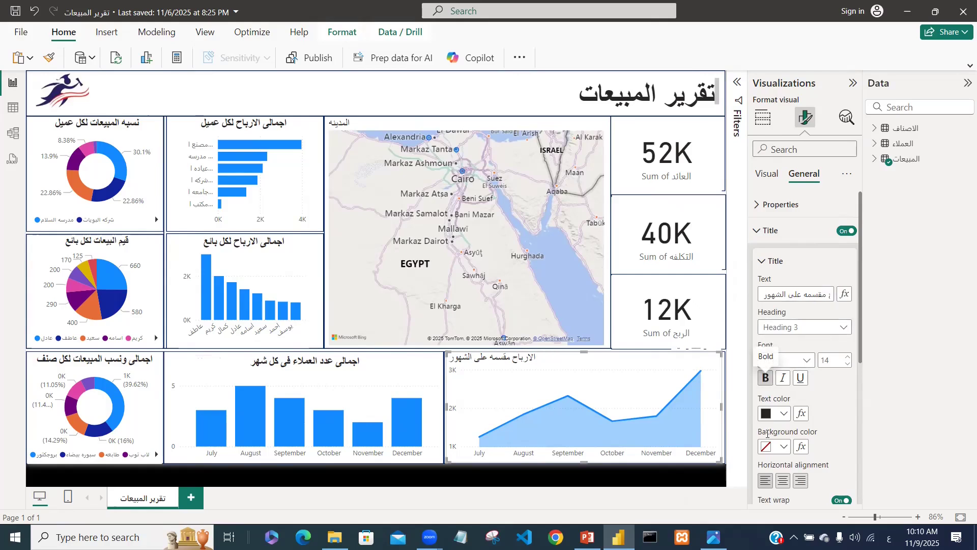
{"action": "left_click", "coordinate": [784, 481]}
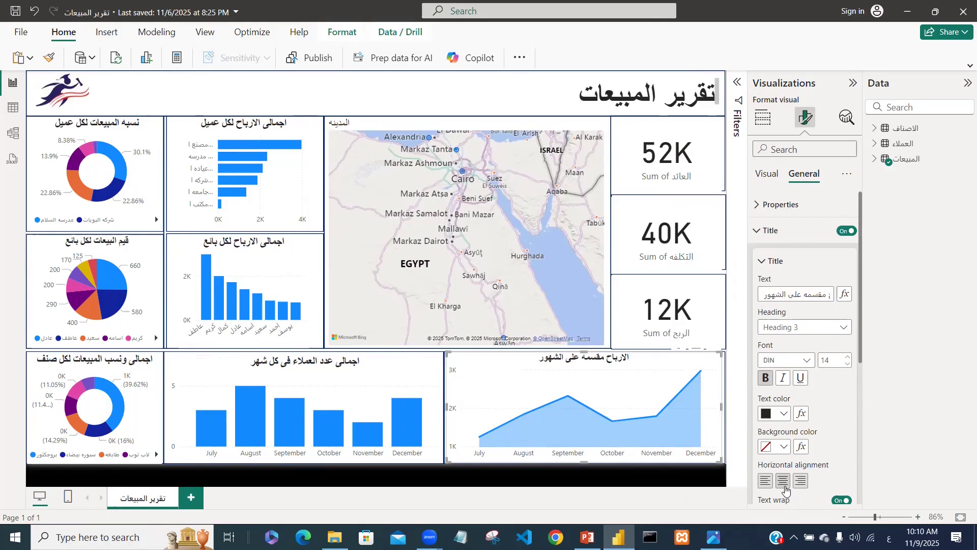
{"action": "left_click", "coordinate": [847, 358]}
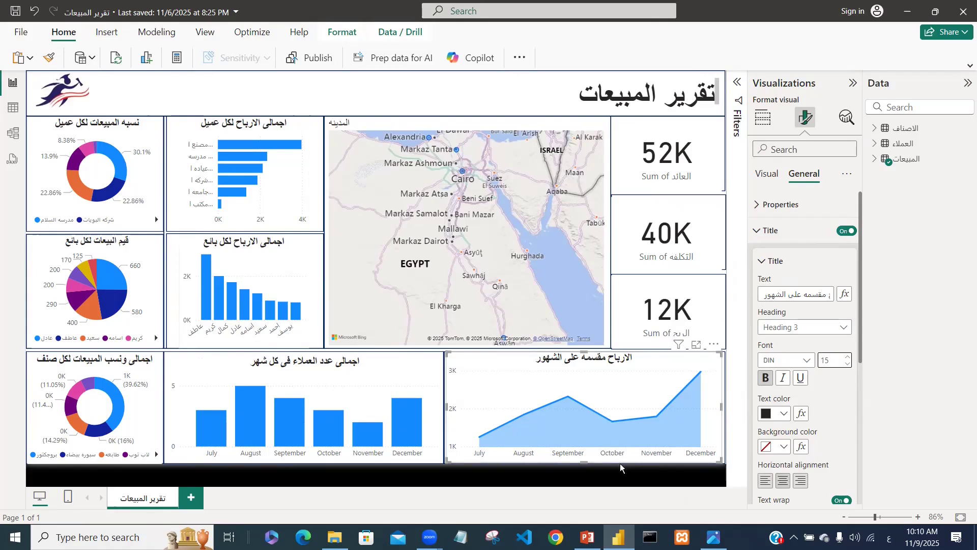
Turn off the category label of the العائد card and set its callout value font size to 48
{"action": "left_click", "coordinate": [706, 151]}
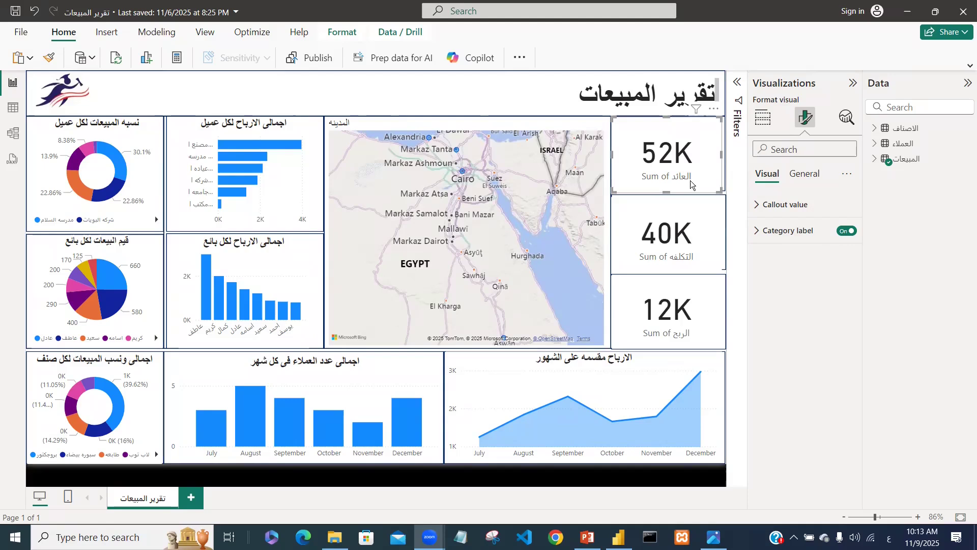
{"action": "left_click", "coordinate": [844, 232]}
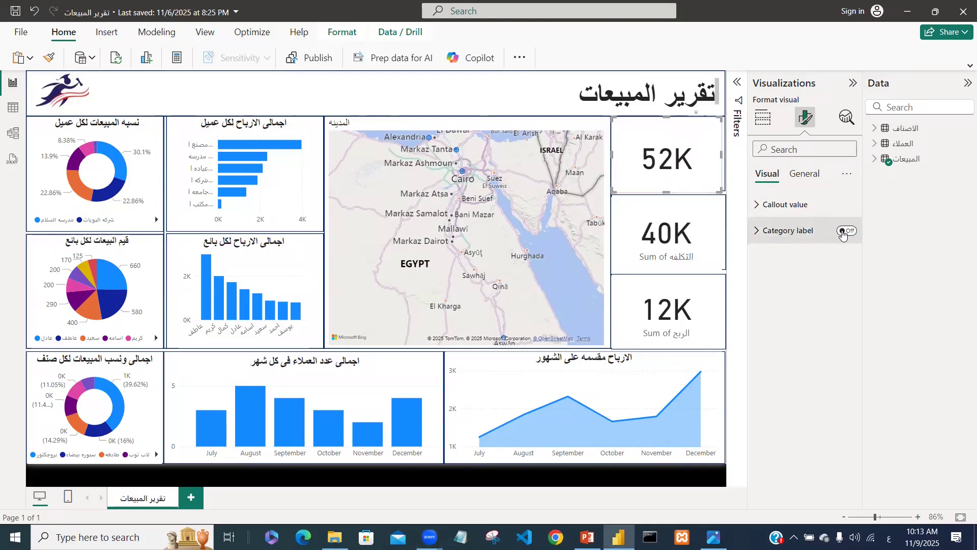
{"action": "left_click", "coordinate": [795, 205]}
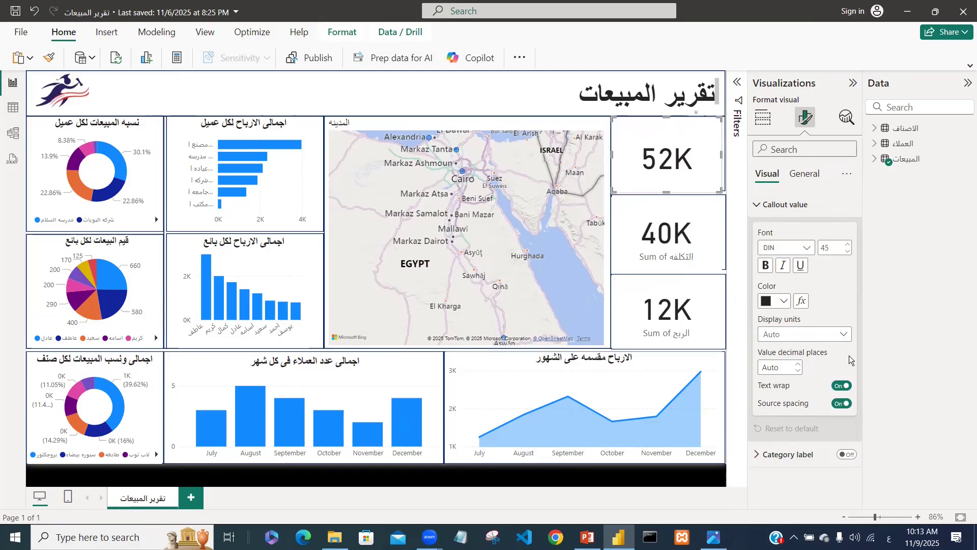
{"action": "left_click", "coordinate": [849, 248]}
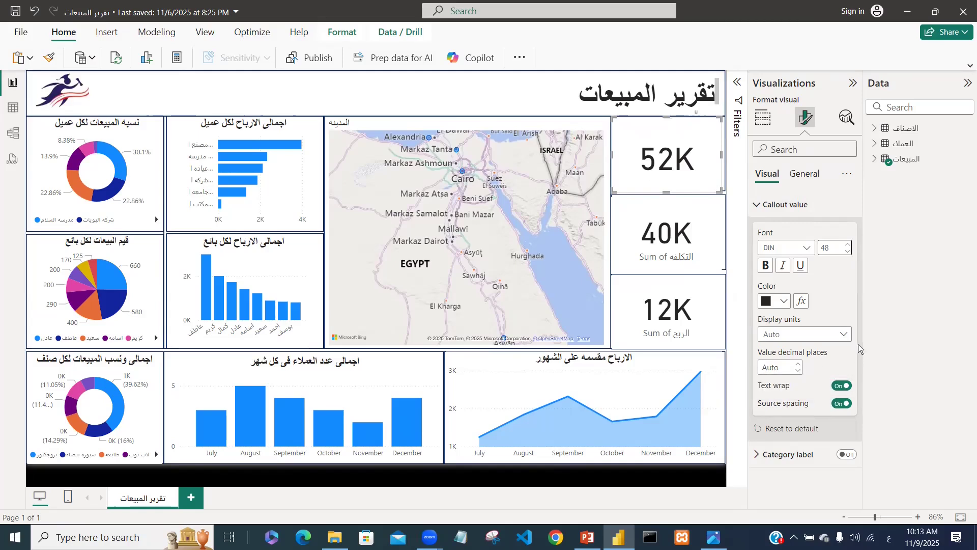
{"action": "left_click", "coordinate": [757, 206]}
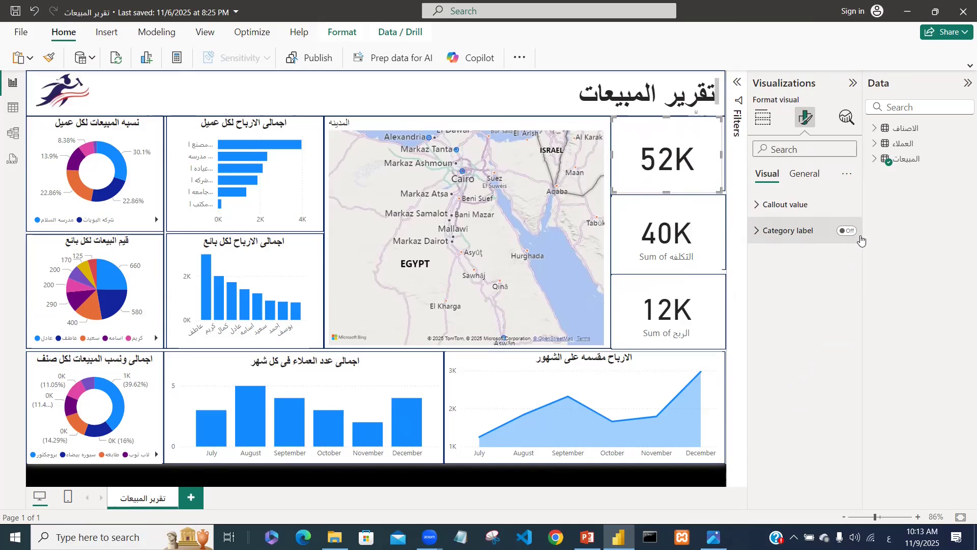
Turn on the العائد card's title with the text "اجمالى العائد" and make it centered, bold and size 20
{"action": "left_click", "coordinate": [811, 177]}
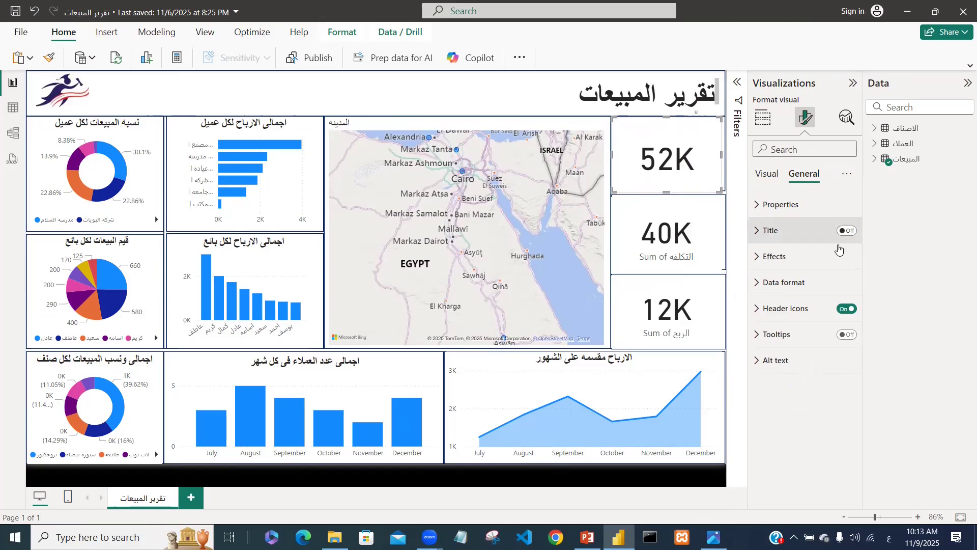
{"action": "left_click", "coordinate": [807, 240]}
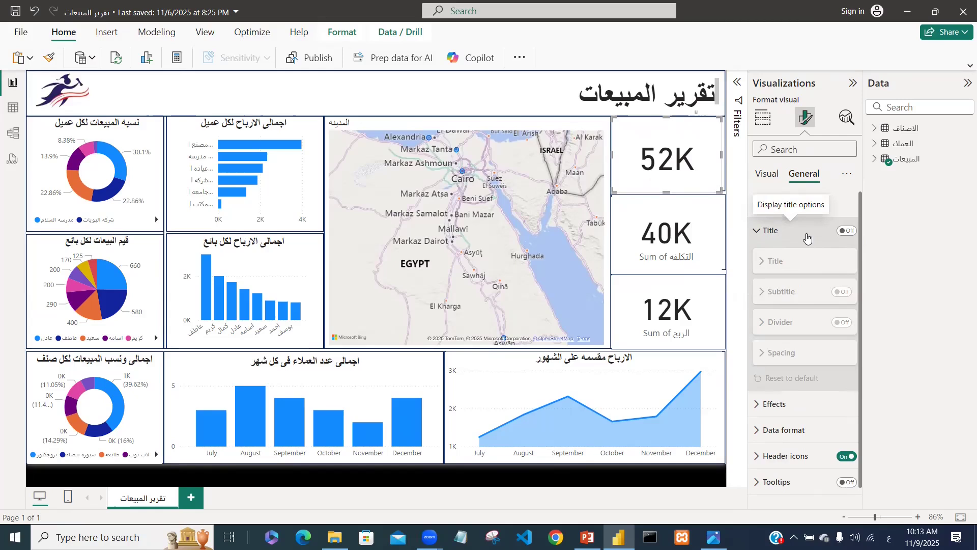
{"action": "left_click", "coordinate": [847, 232]}
{"action": "left_click", "coordinate": [800, 293]}
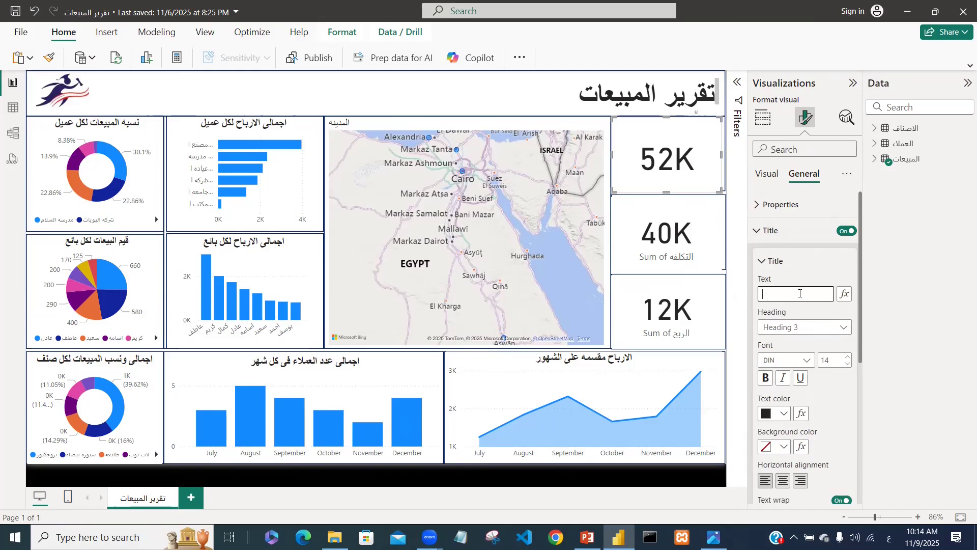
{"action": "type", "text": "اجمالى العائد"}
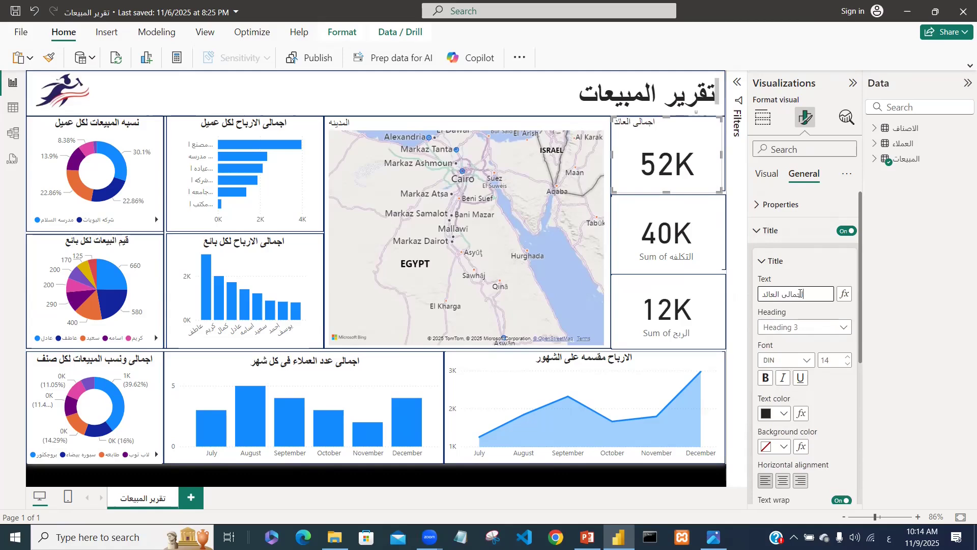
{"action": "left_click", "coordinate": [782, 486]}
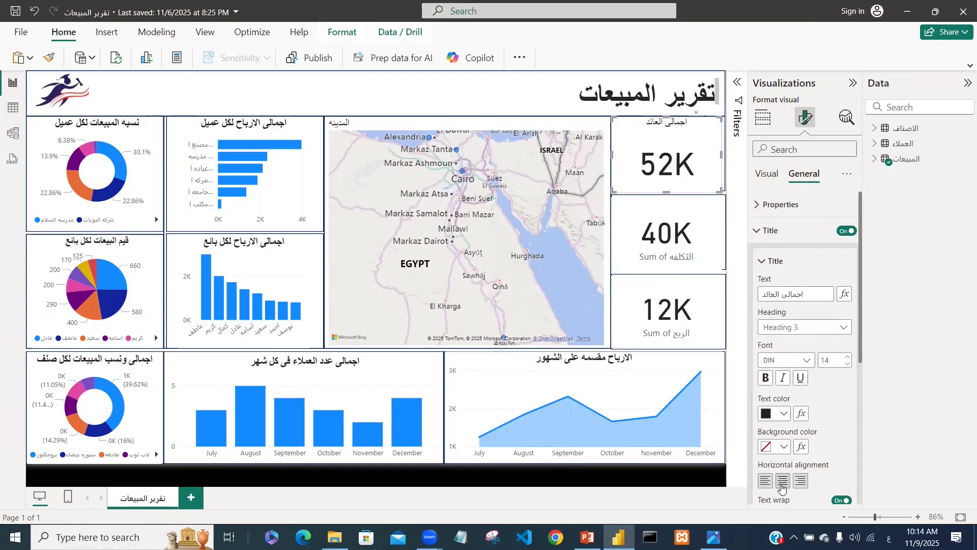
{"action": "left_click", "coordinate": [768, 414]}
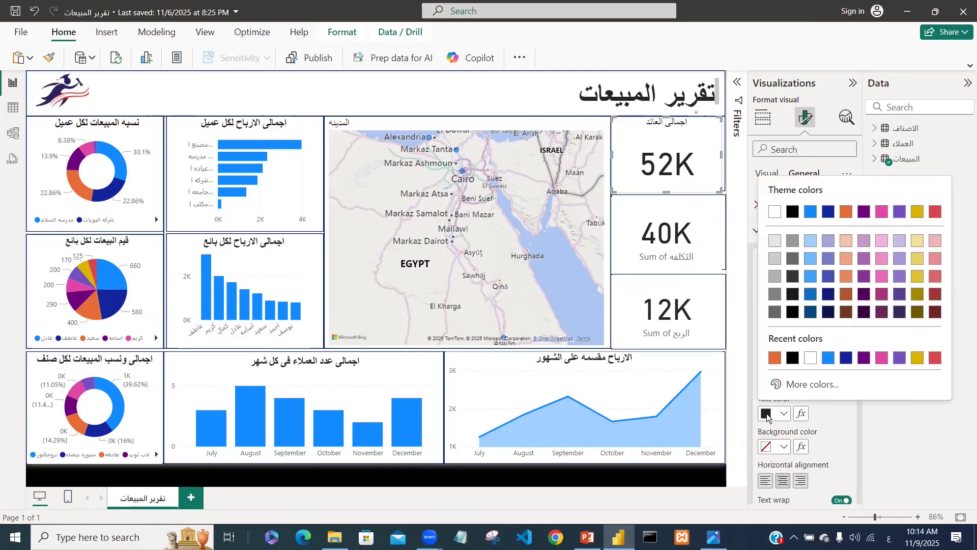
{"action": "left_click", "coordinate": [837, 419]}
{"action": "left_click", "coordinate": [769, 386]}
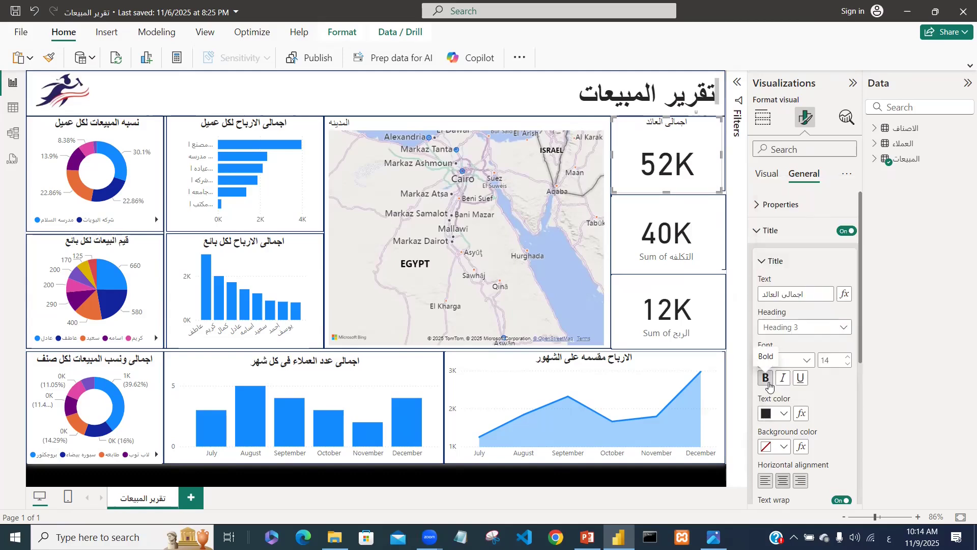
{"action": "left_click", "coordinate": [848, 356]}
{"action": "left_click", "coordinate": [848, 357]}
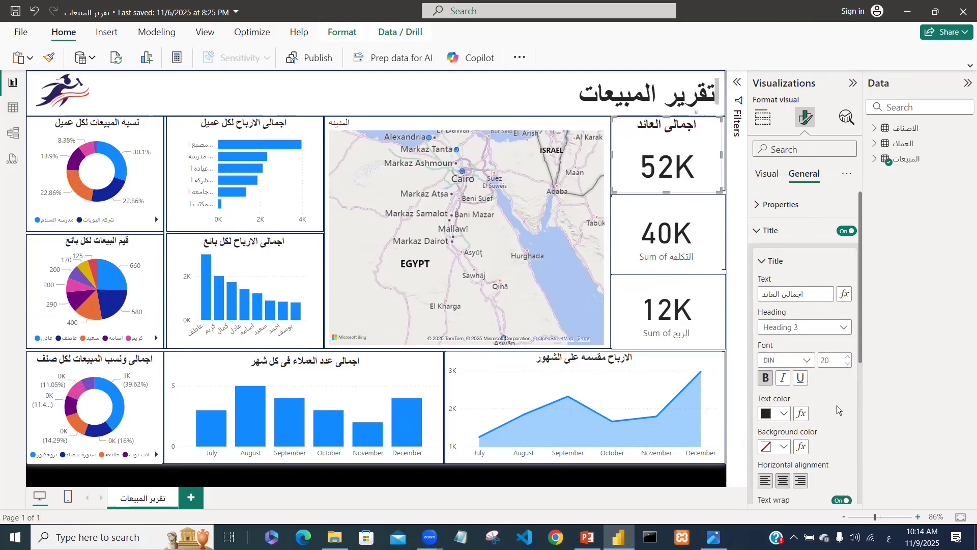
Turn off the category label of the التكلفه card and turn on its title with the text "اجمالى التكلفه"
{"action": "left_click", "coordinate": [706, 214]}
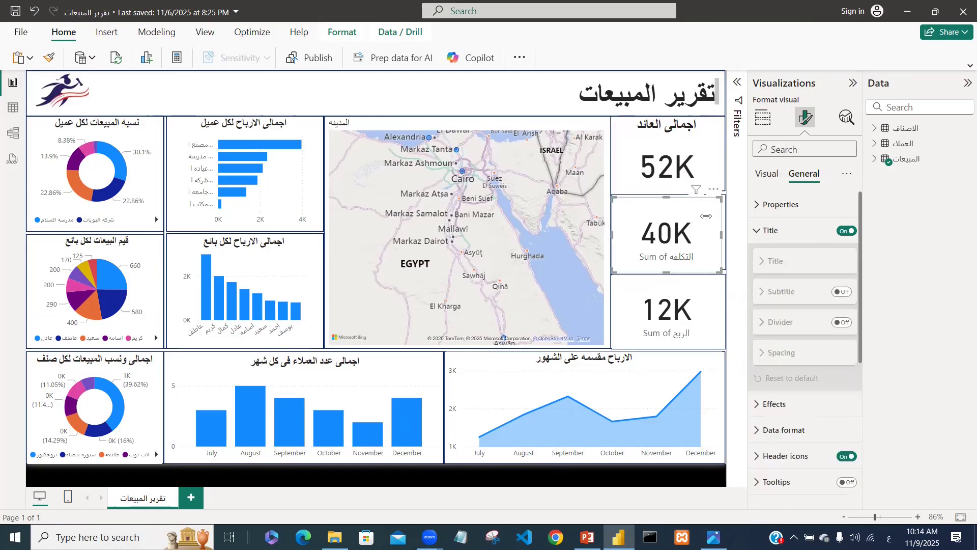
{"action": "left_click", "coordinate": [768, 175]}
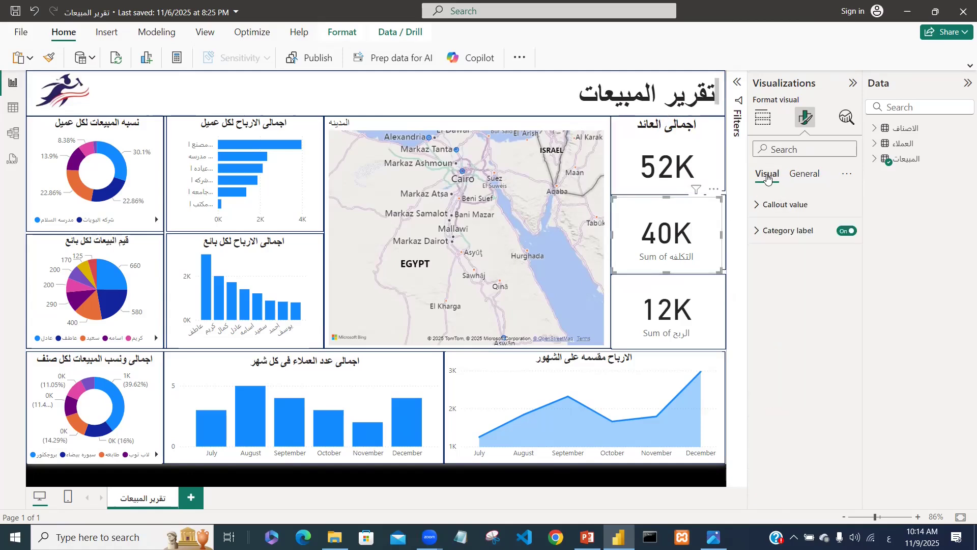
{"action": "left_click", "coordinate": [845, 232]}
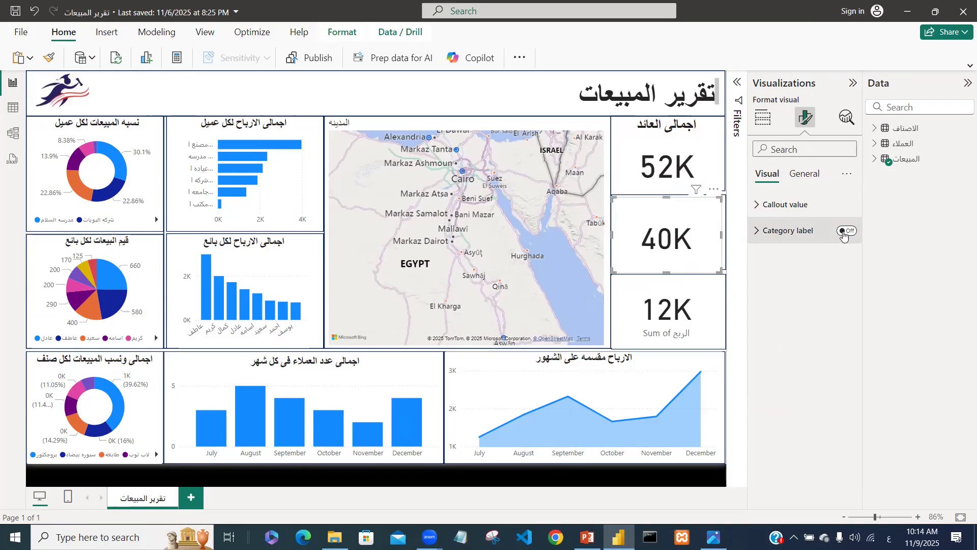
{"action": "left_click", "coordinate": [813, 176]}
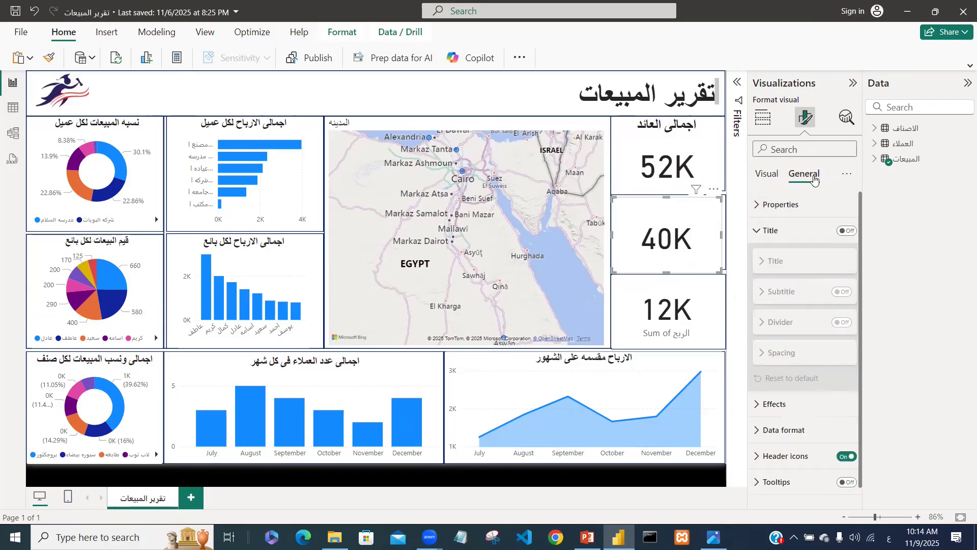
{"action": "left_click", "coordinate": [846, 231]}
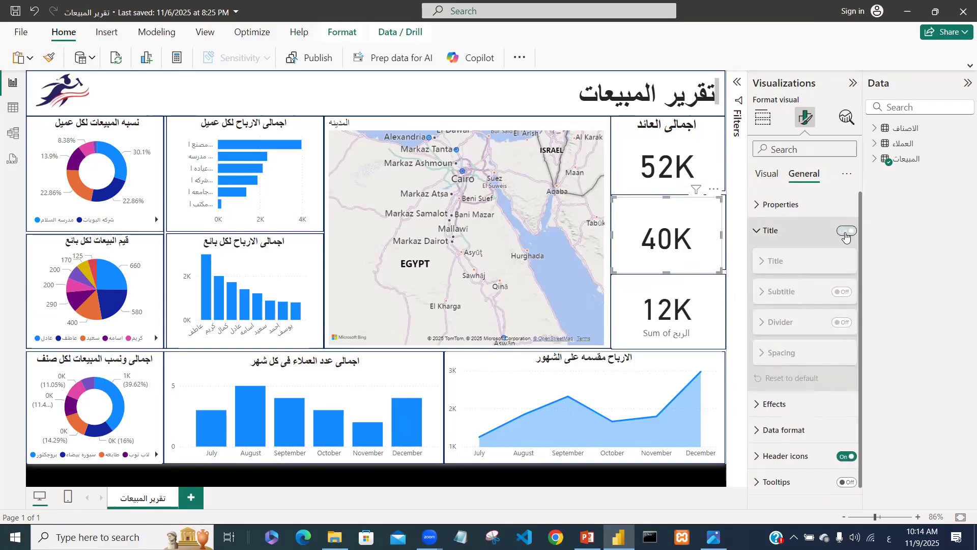
{"action": "left_click", "coordinate": [784, 262]}
{"action": "left_click", "coordinate": [783, 290]}
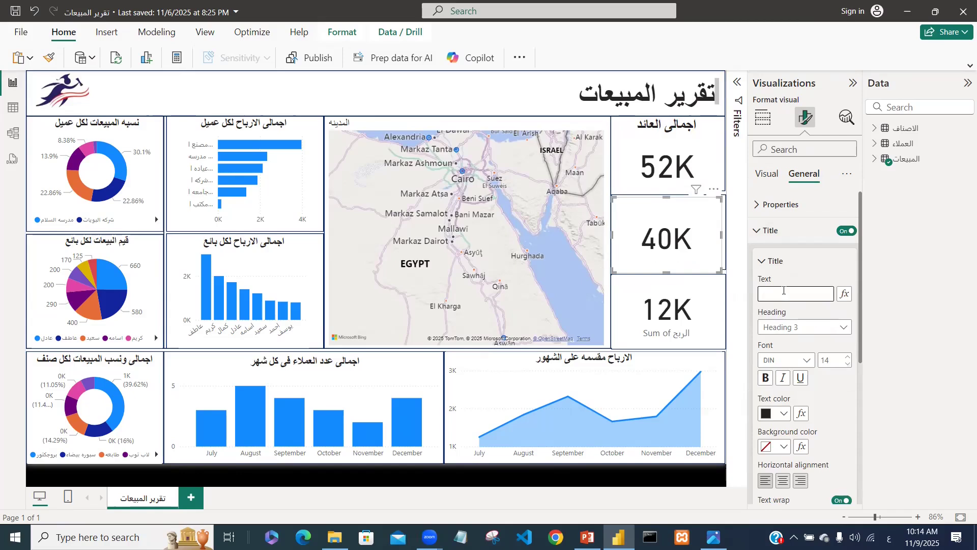
{"action": "type", "text": "اجمالى التكلفه"}
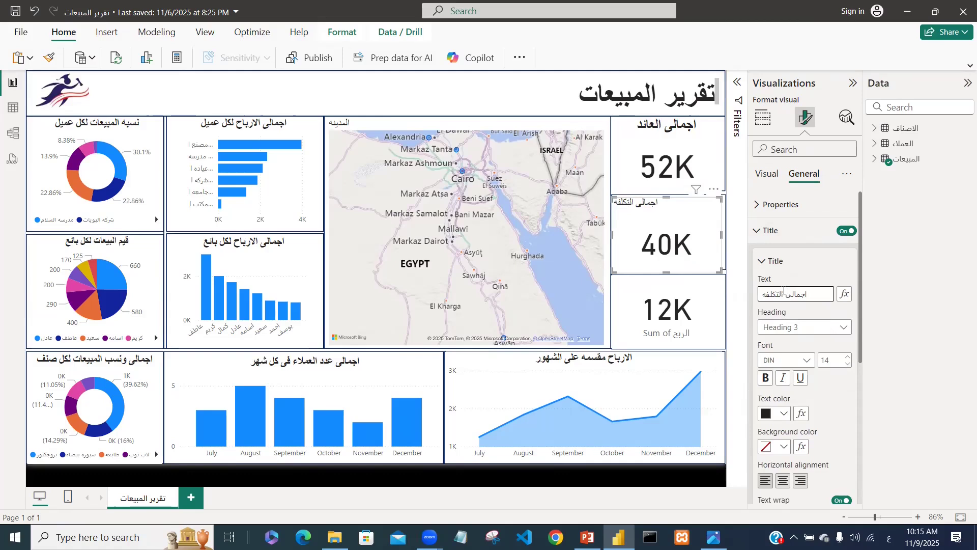
Copy the formatting of the اجمالى العائد card onto the اجمالى التكلفه card with Format Painter
{"action": "left_click", "coordinate": [627, 162]}
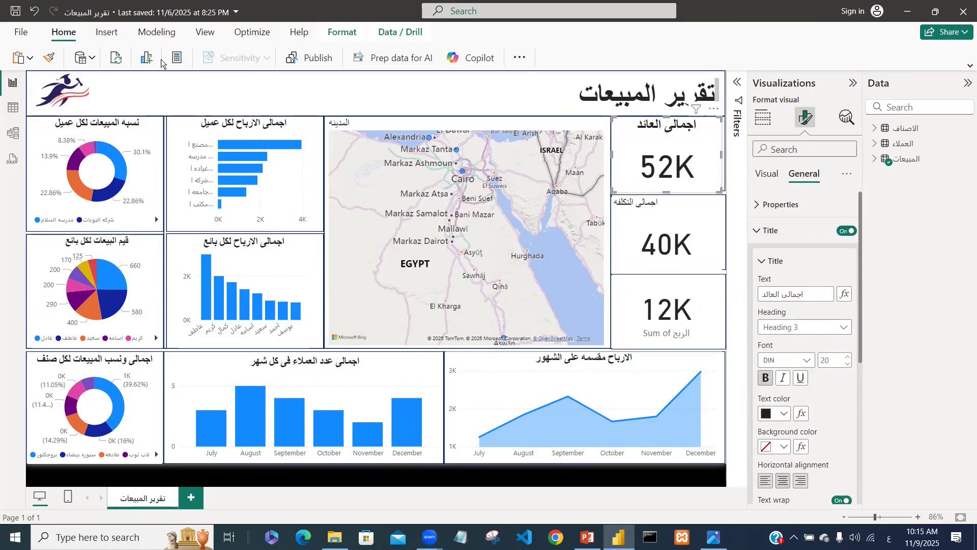
{"action": "left_click", "coordinate": [49, 57]}
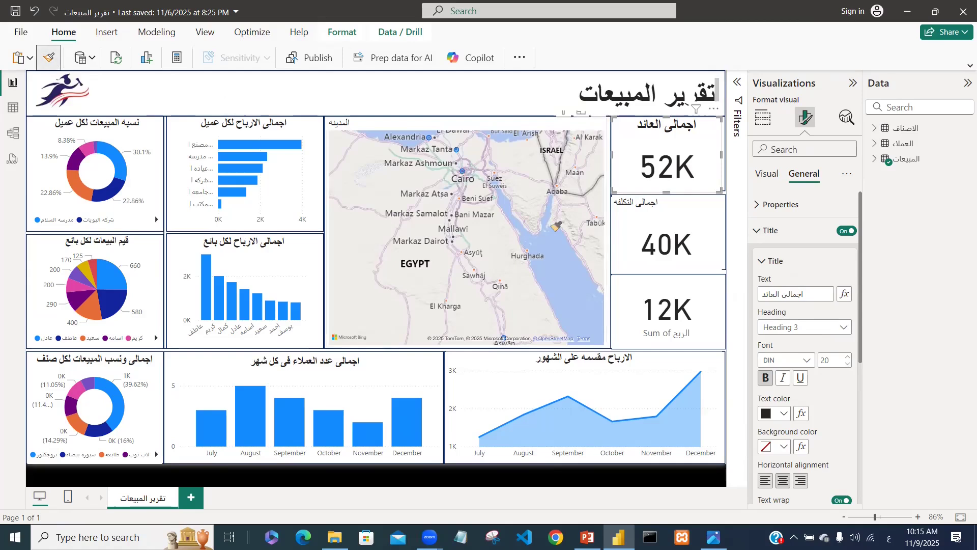
{"action": "left_click", "coordinate": [686, 219]}
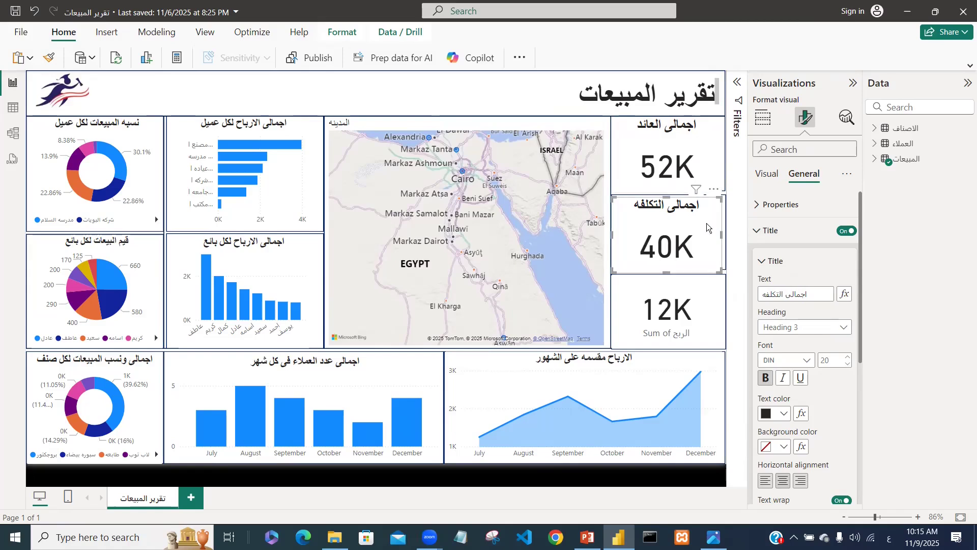
Copy the اجمالى التكلفه card's formatting onto the الربح card and give it the title "اجمالى الربح"
{"action": "left_click", "coordinate": [49, 58]}
{"action": "left_click", "coordinate": [685, 284]}
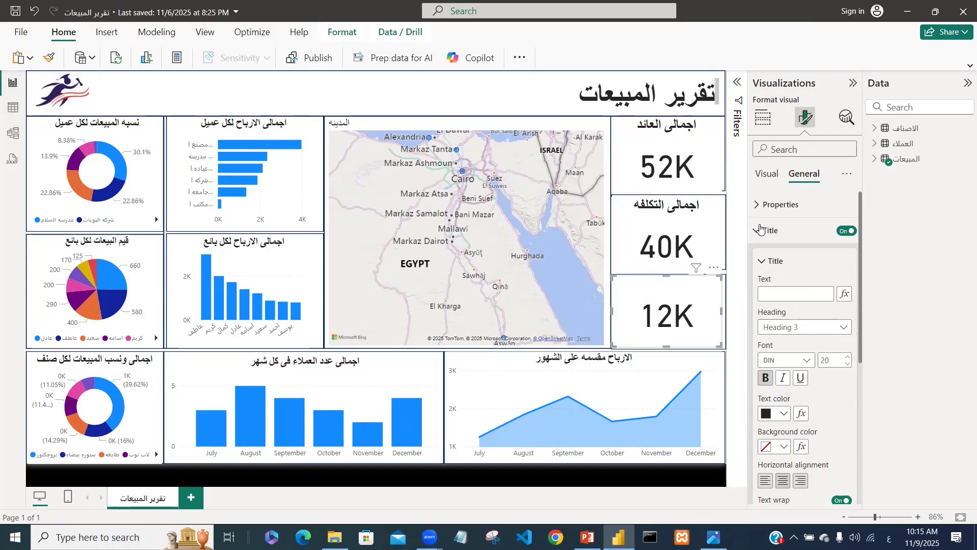
{"action": "left_click", "coordinate": [767, 294]}
{"action": "type", "text": "اجمالى الربح"}
{"action": "key", "text": "Return"}
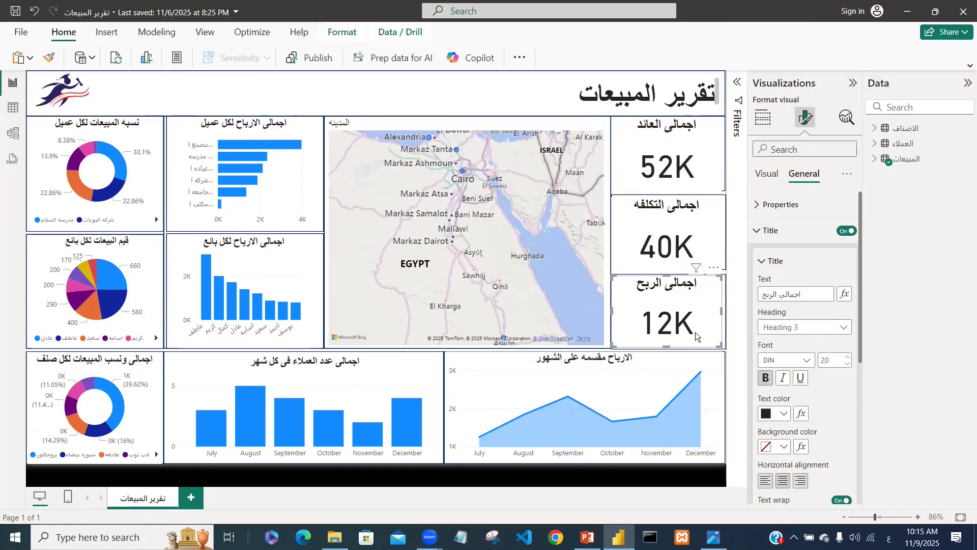
Add المدينه from the المبيعات table as the map's legend and سعر البيع as its bubble size
{"action": "left_click", "coordinate": [526, 261]}
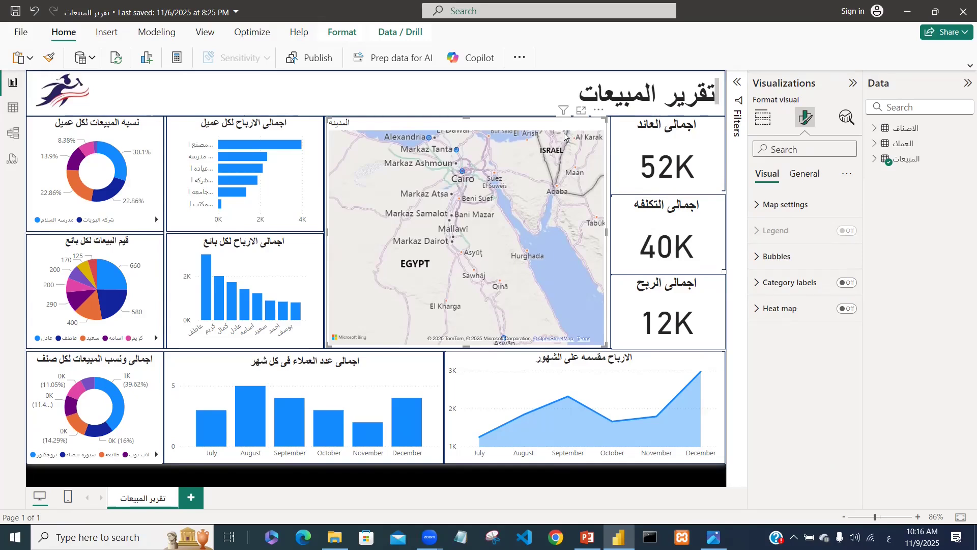
{"action": "left_click", "coordinate": [766, 120]}
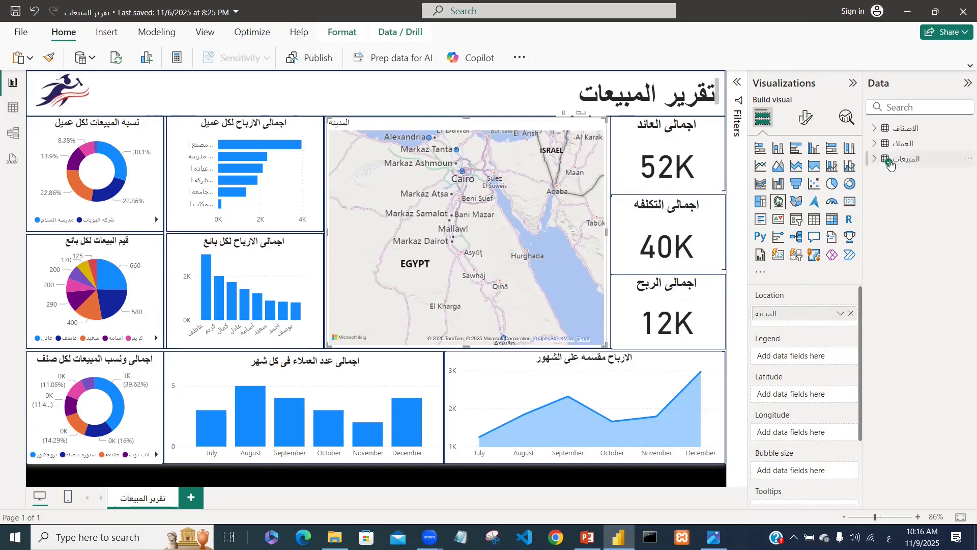
{"action": "left_click", "coordinate": [913, 161]}
{"action": "left_click_drag", "start_coordinate": [926, 280], "coordinate": [815, 351]}
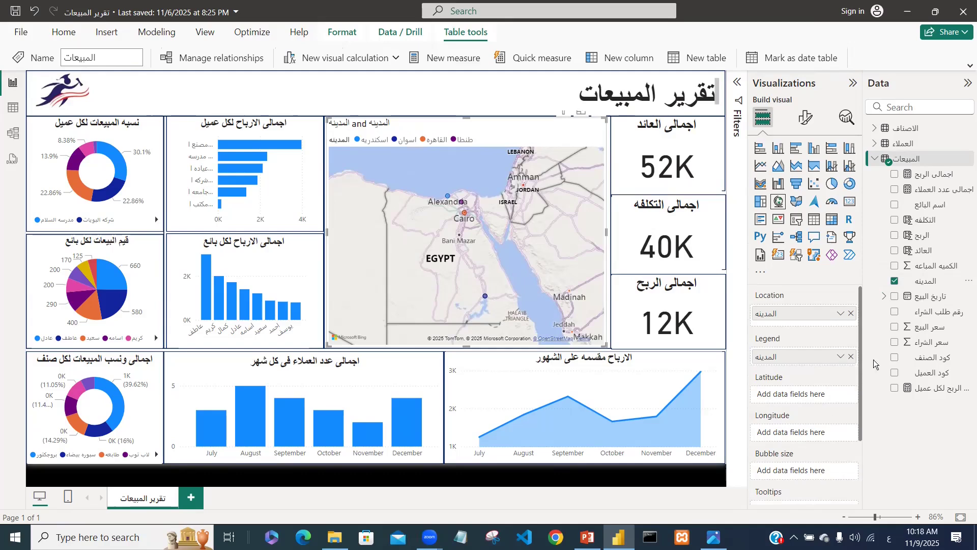
{"action": "left_click_drag", "start_coordinate": [895, 330], "coordinate": [783, 477]}
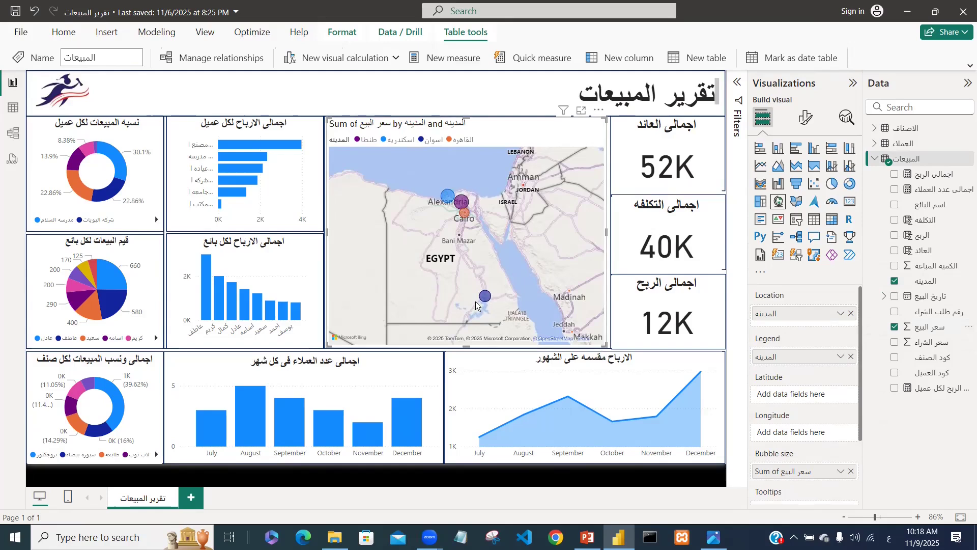
{"action": "mouse_move", "coordinate": [483, 298]}
{"action": "mouse_move", "coordinate": [466, 204]}
Set the map style to Aerial and turn off the map's place labels
{"action": "left_click", "coordinate": [805, 120]}
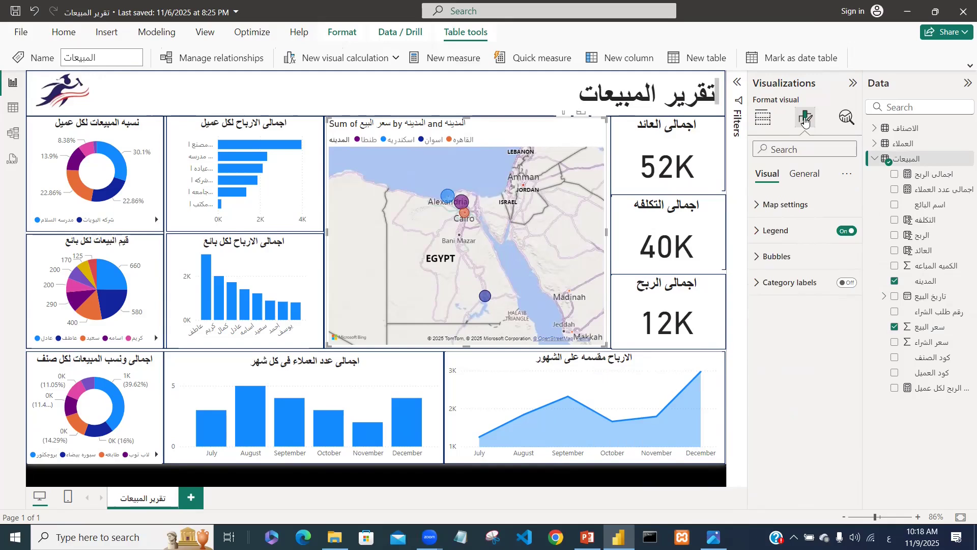
{"action": "left_click", "coordinate": [777, 213]}
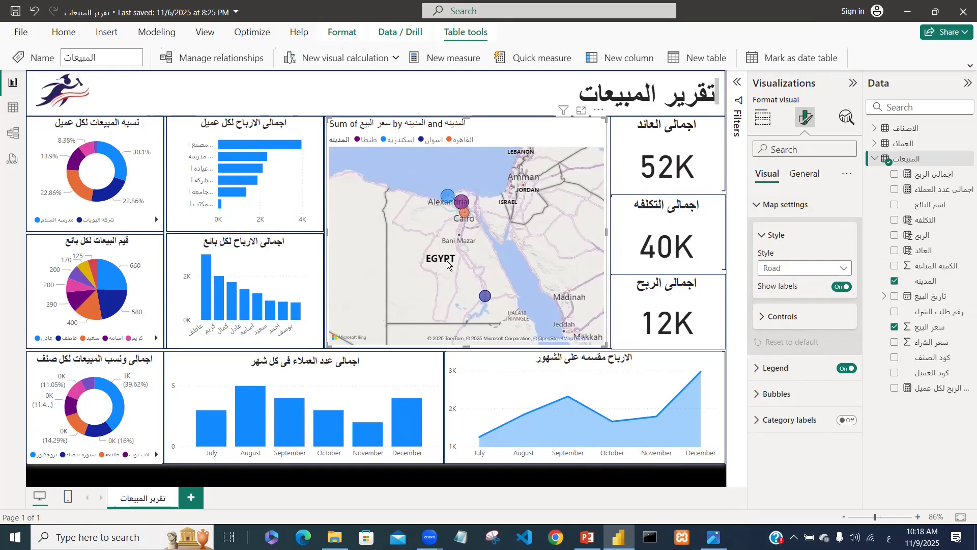
{"action": "left_click", "coordinate": [847, 274]}
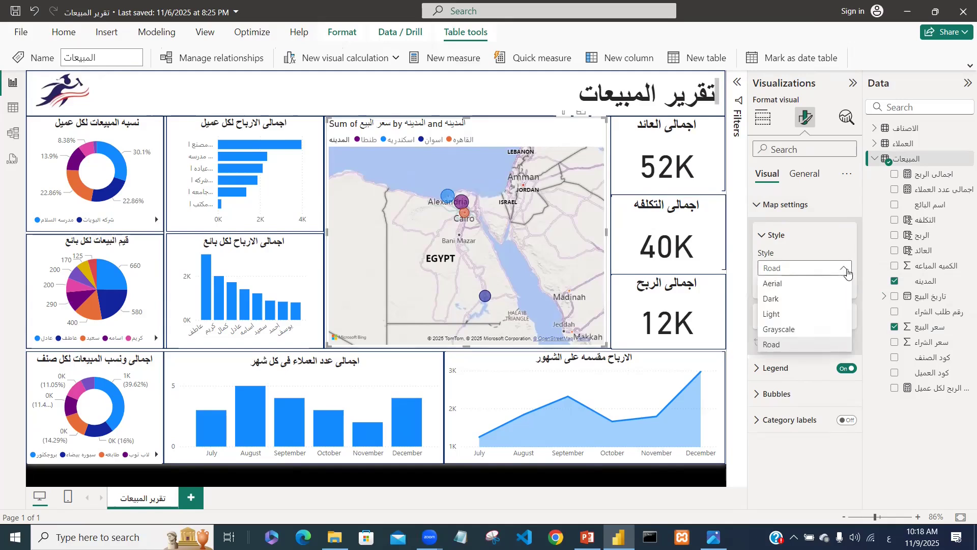
{"action": "left_click", "coordinate": [797, 285]}
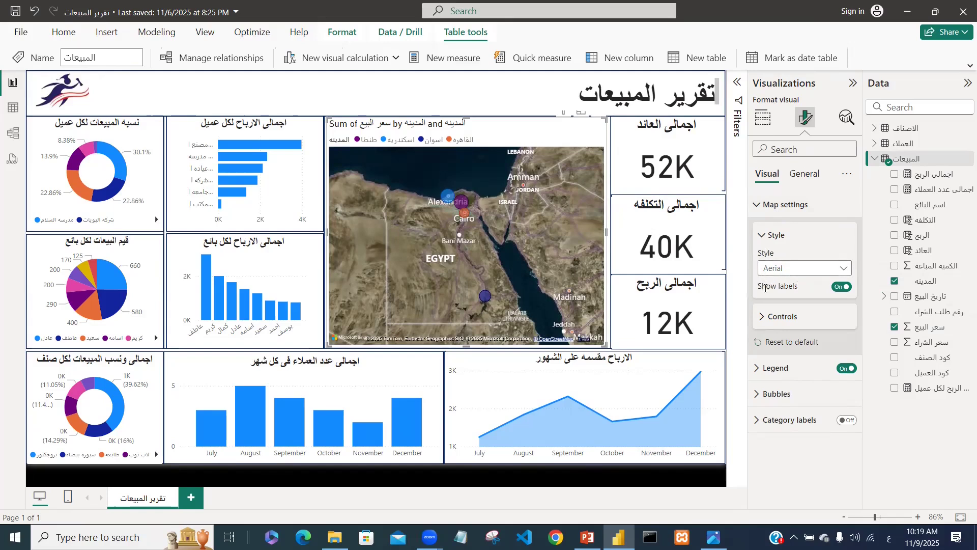
{"action": "left_click", "coordinate": [839, 290]}
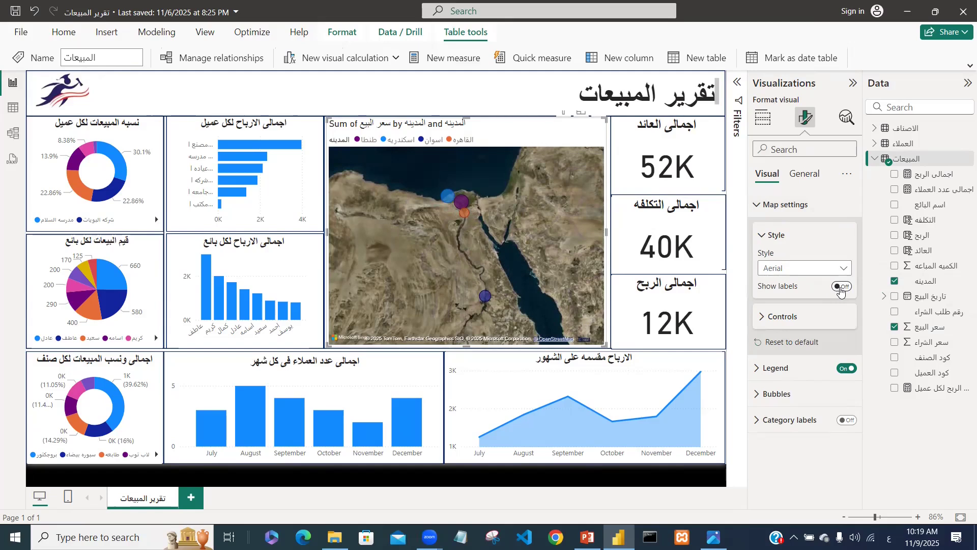
{"action": "left_click", "coordinate": [840, 291]}
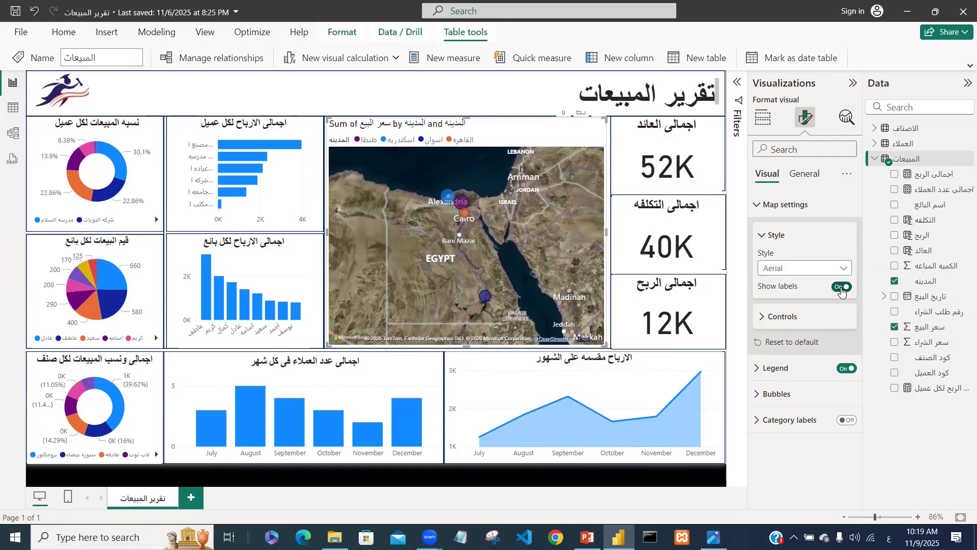
{"action": "left_click", "coordinate": [842, 288]}
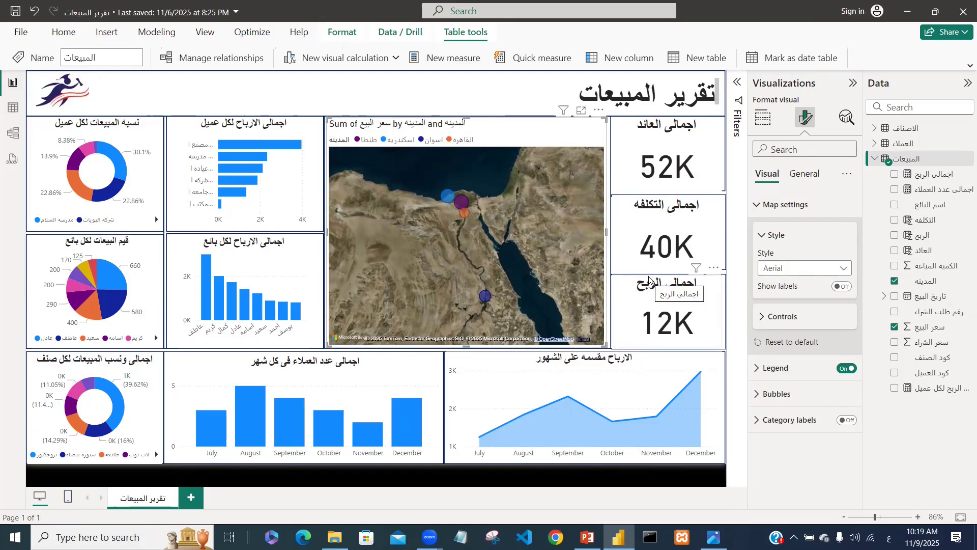
{"action": "left_click", "coordinate": [761, 236]}
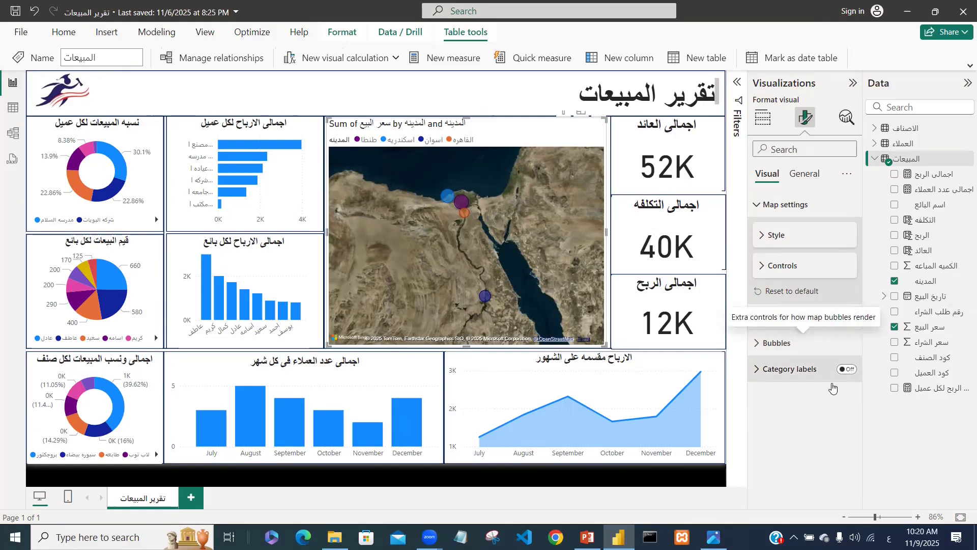
Turn off the title of the map's legend
{"action": "left_click", "coordinate": [821, 319]}
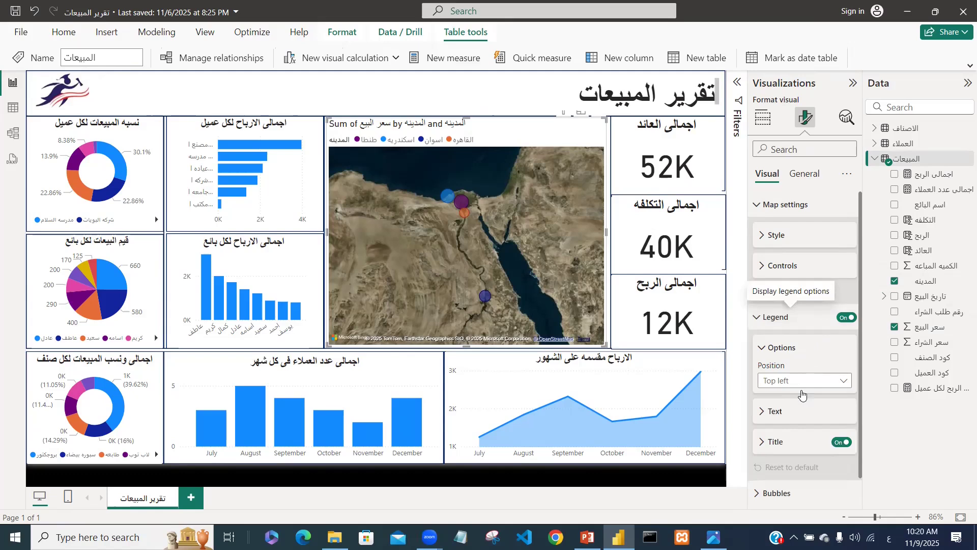
{"action": "left_click", "coordinate": [842, 446]}
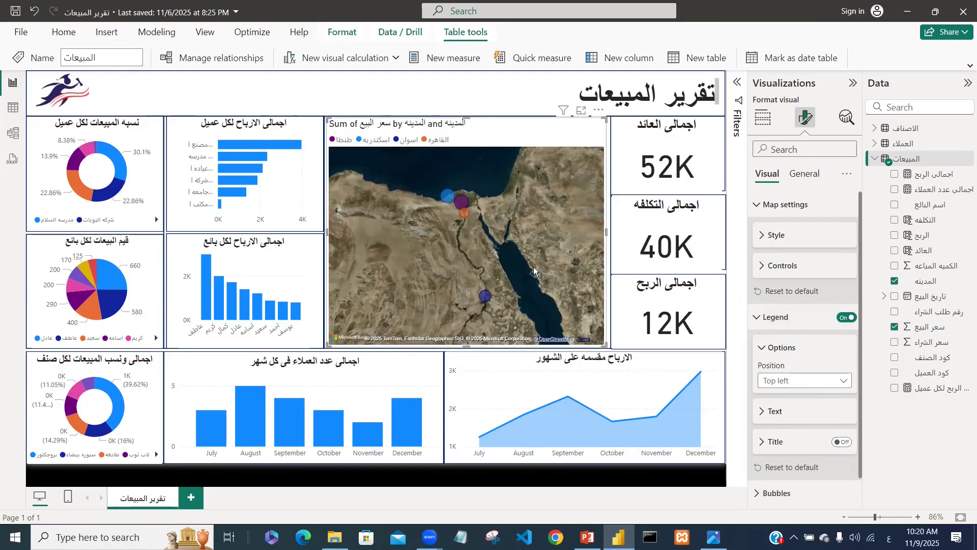
{"action": "mouse_move", "coordinate": [461, 206]}
Try category labels instead of the legend on the map, and switch back to showing only the legend
{"action": "left_click", "coordinate": [840, 320]}
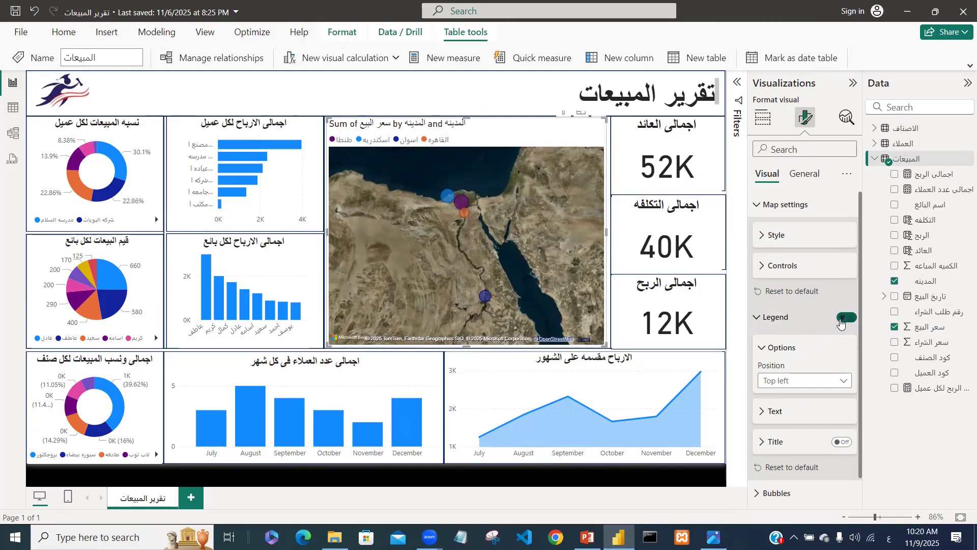
{"action": "left_click", "coordinate": [756, 318]}
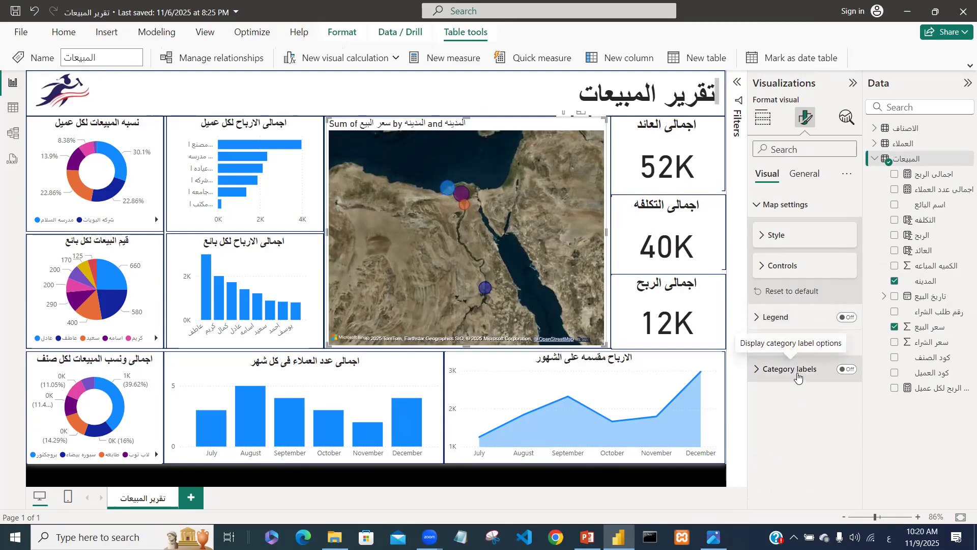
{"action": "left_click", "coordinate": [848, 370]}
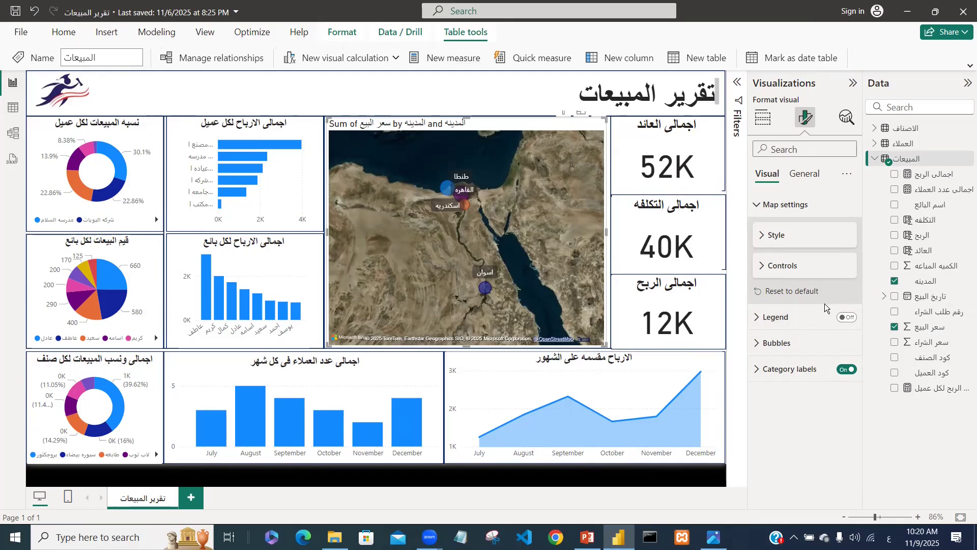
{"action": "left_click", "coordinate": [841, 371]}
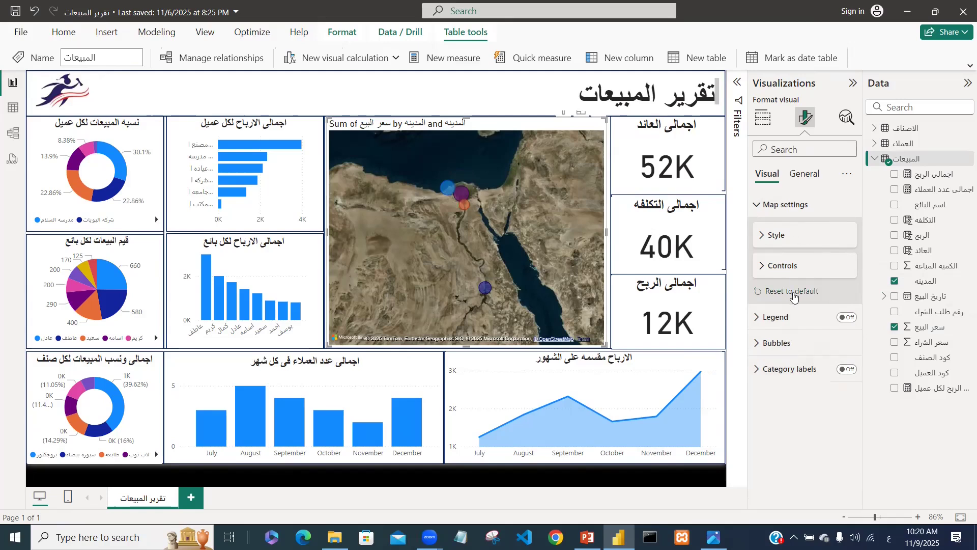
{"action": "left_click", "coordinate": [849, 318]}
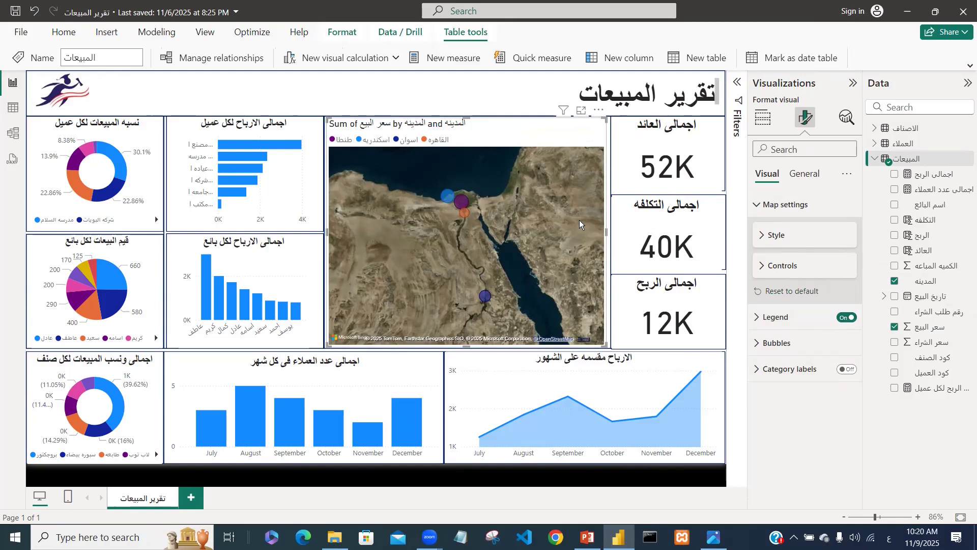
Set the map's bubble size to 8
{"action": "left_click", "coordinate": [758, 209]}
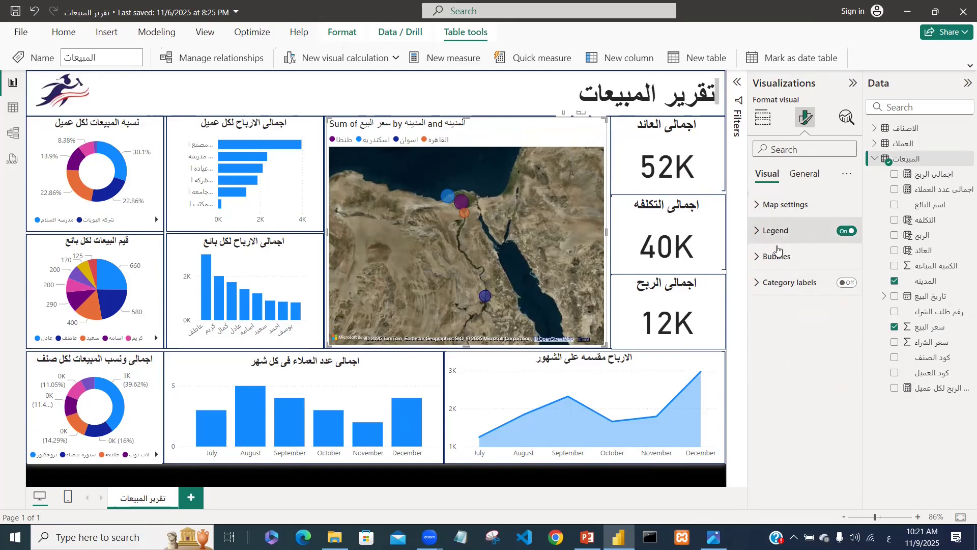
{"action": "left_click", "coordinate": [779, 262]}
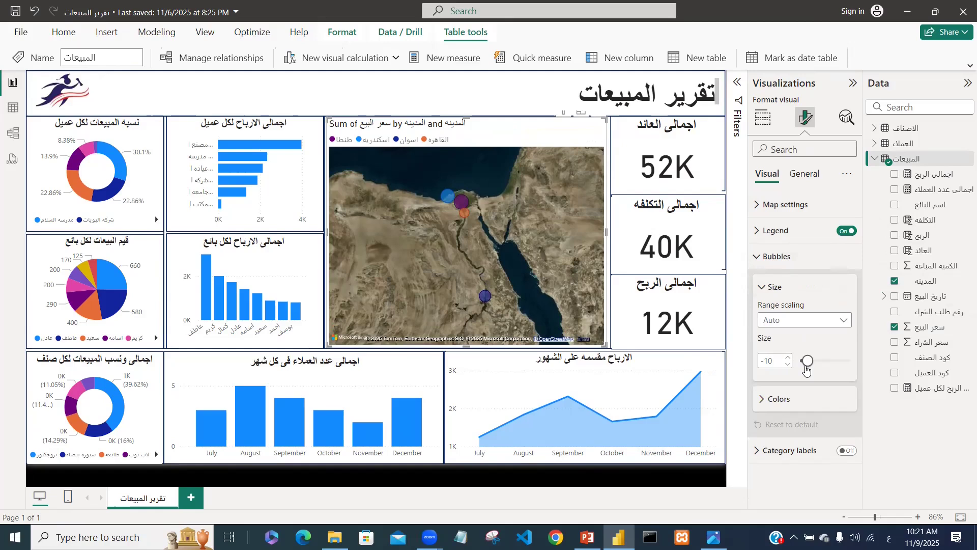
{"action": "left_click_drag", "start_coordinate": [807, 361], "coordinate": [815, 361]}
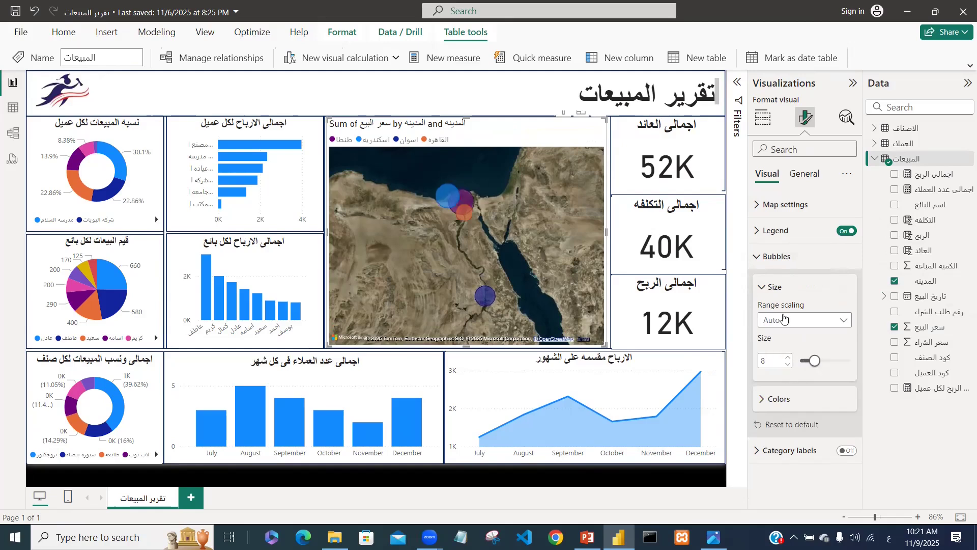
{"action": "left_click", "coordinate": [763, 289]}
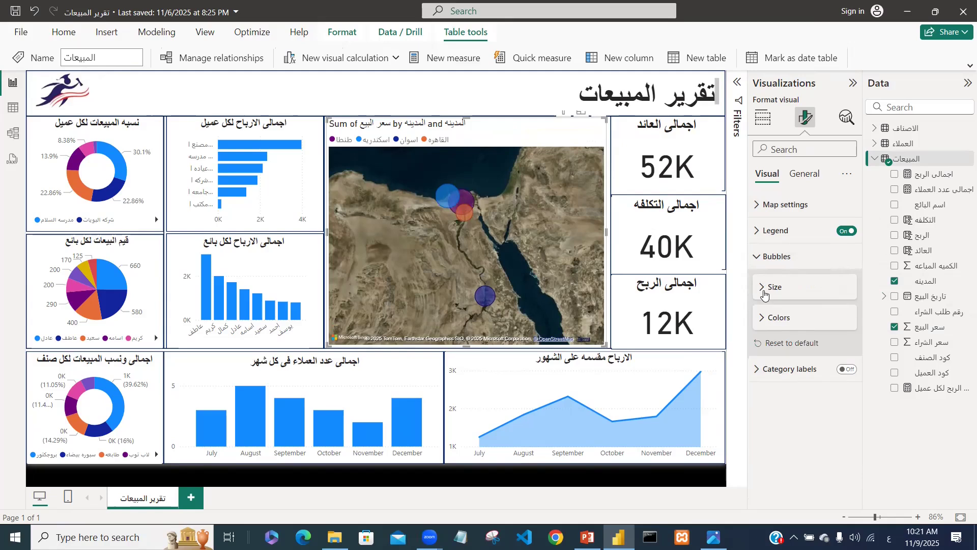
Check the map's bubble colors and change the map's title text to اجمالى المبيعات لكل مدينه
{"action": "left_click", "coordinate": [768, 316]}
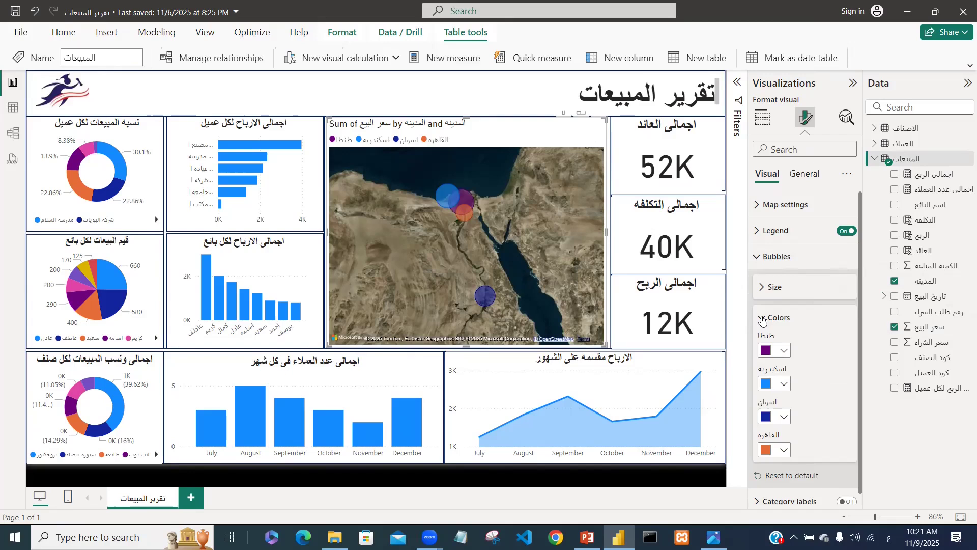
{"action": "left_click", "coordinate": [763, 318]}
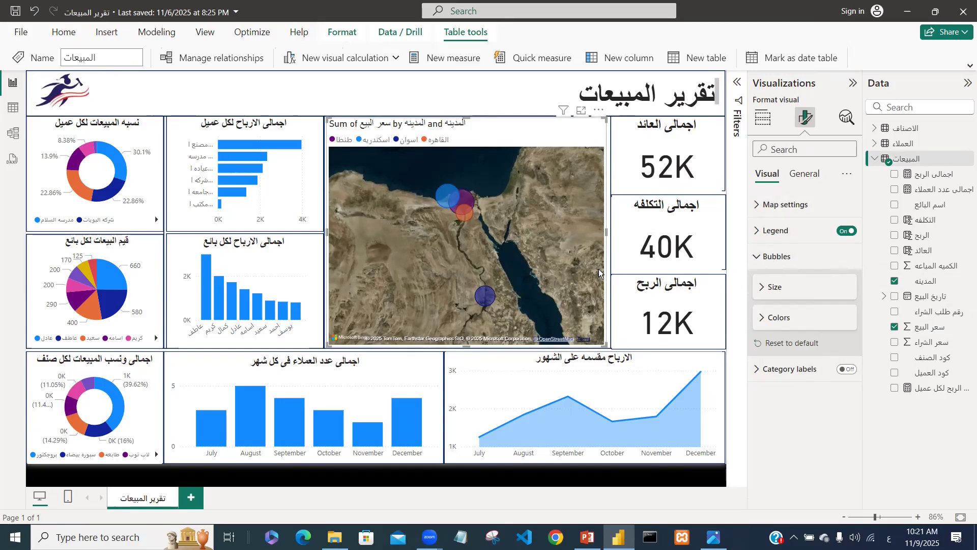
{"action": "left_click", "coordinate": [805, 174]}
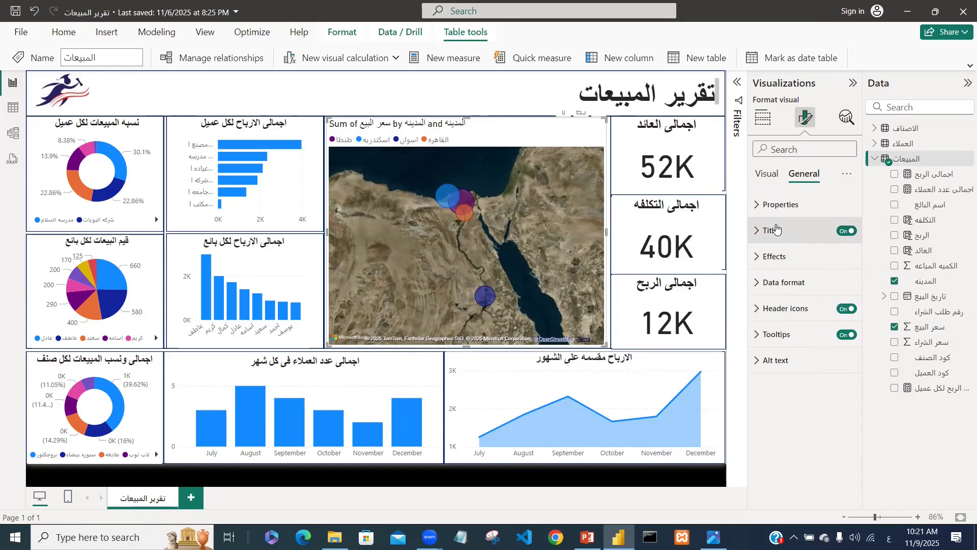
{"action": "left_click", "coordinate": [808, 234]}
{"action": "left_click", "coordinate": [765, 293]}
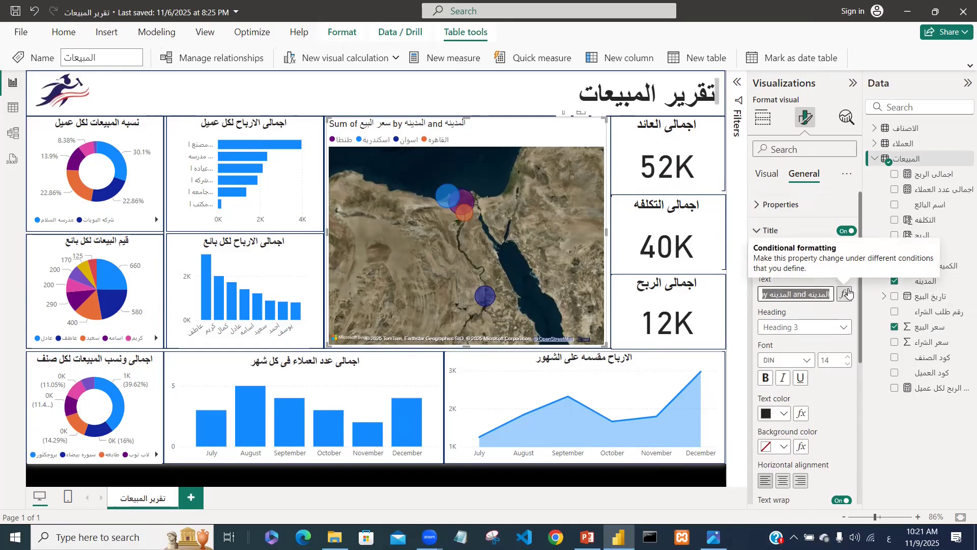
{"action": "type", "text": "اجمالى ا"}
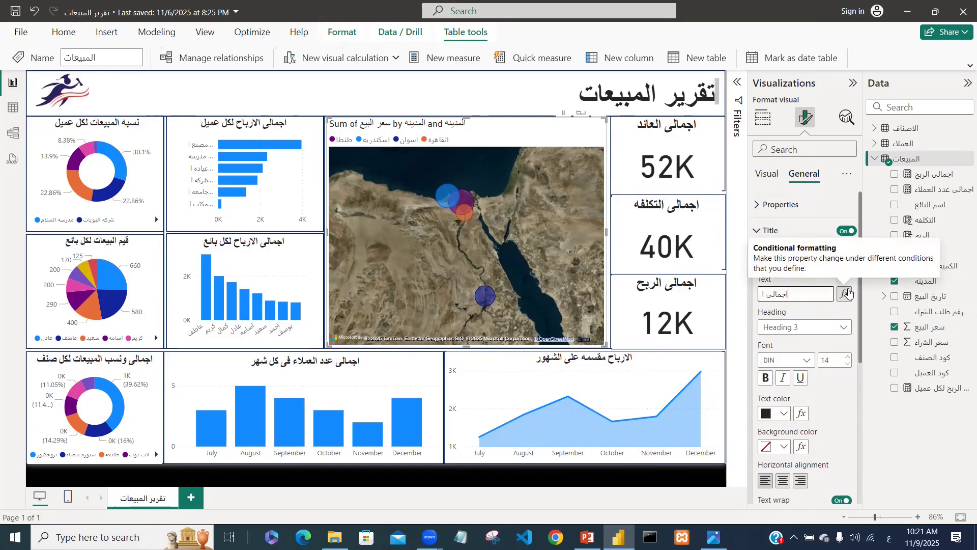
{"action": "type", "text": "لمبيعات لكل مدينه"}
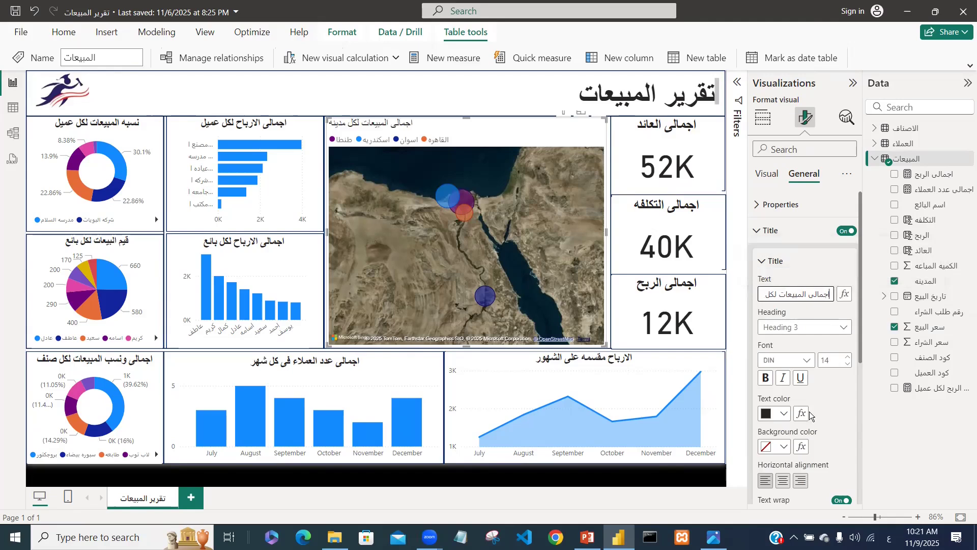
Make the map's title bold and centred, and set its font size to 16
{"action": "left_click", "coordinate": [764, 378]}
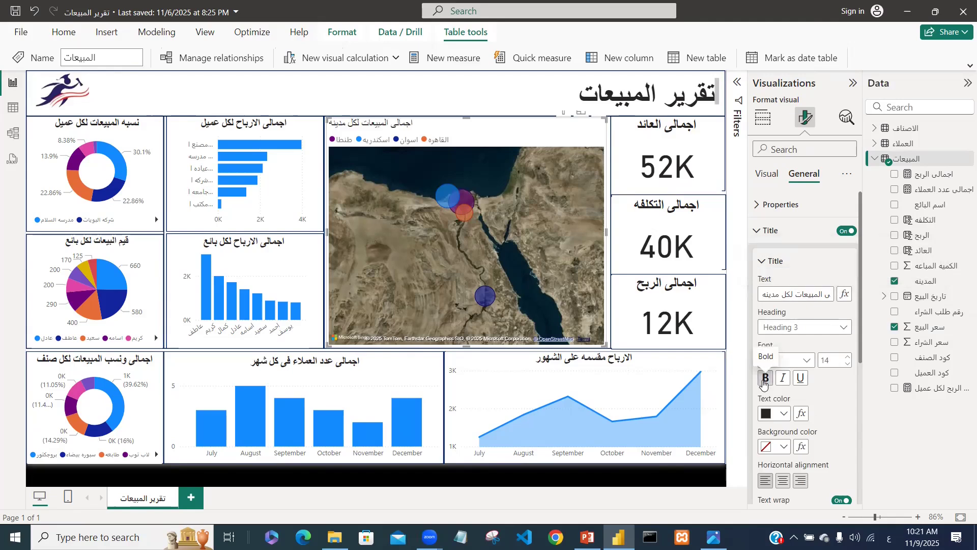
{"action": "left_click", "coordinate": [784, 481]}
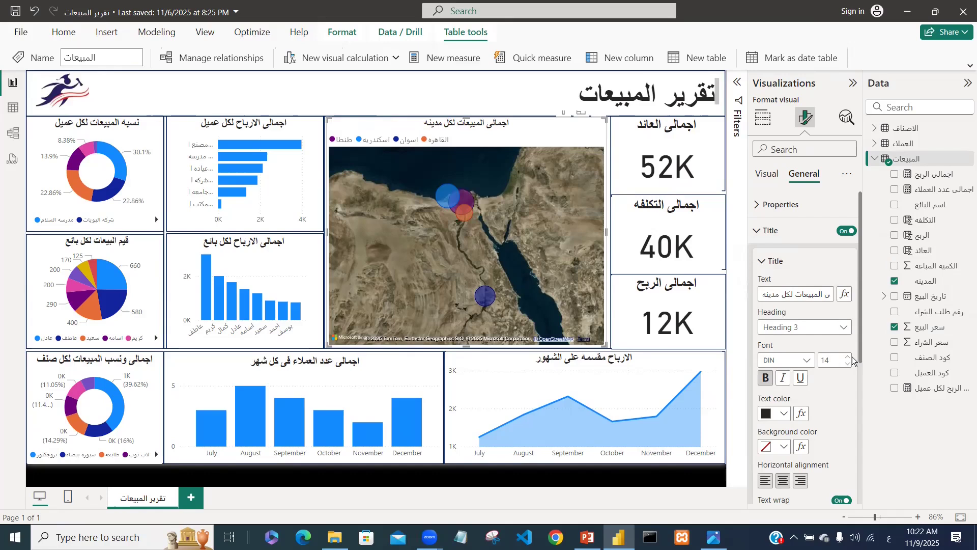
{"action": "left_click", "coordinate": [849, 359]}
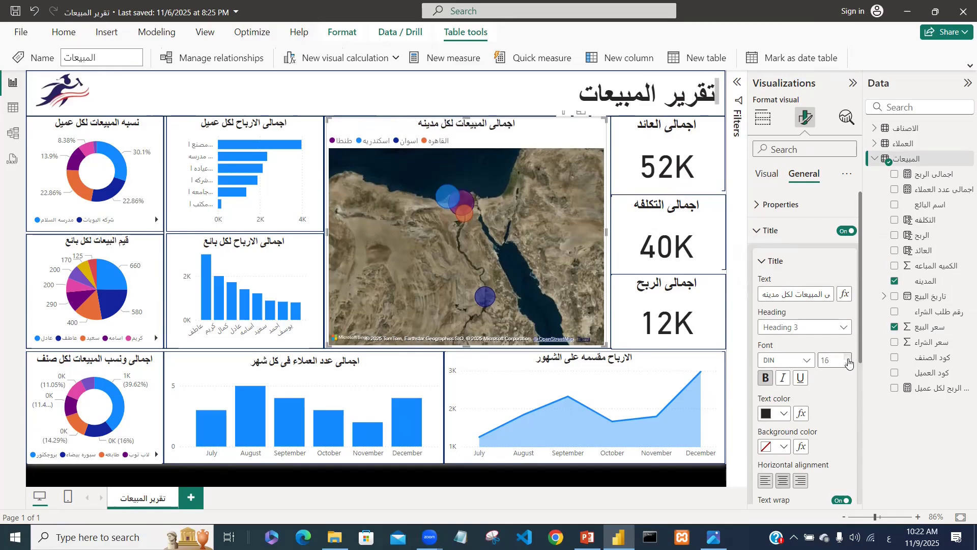
{"action": "left_click", "coordinate": [760, 232]}
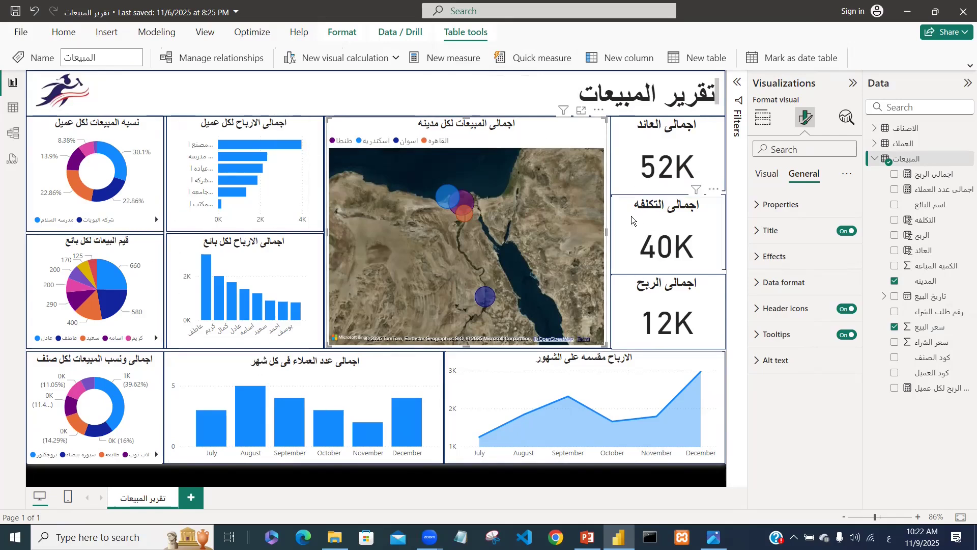
Cross-filter the report by the first customer in the اجمالى الارباح لكل عميل chart and examine how the other visuals respond
{"action": "left_click", "coordinate": [289, 147]}
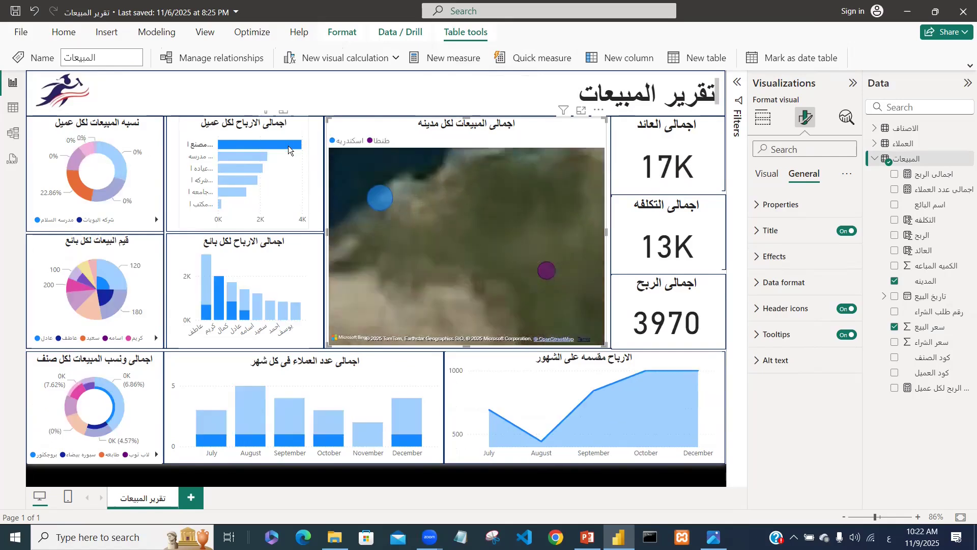
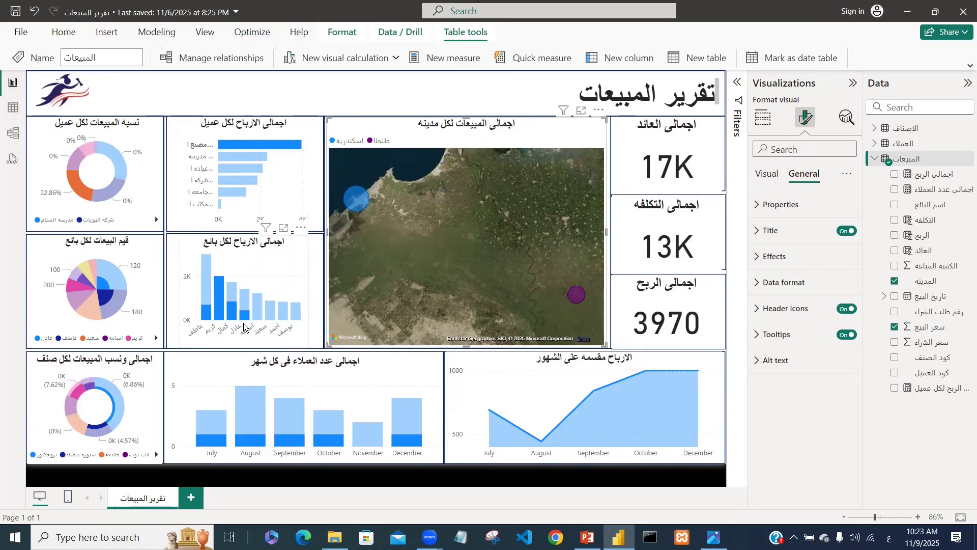
{"action": "mouse_move", "coordinate": [225, 321]}
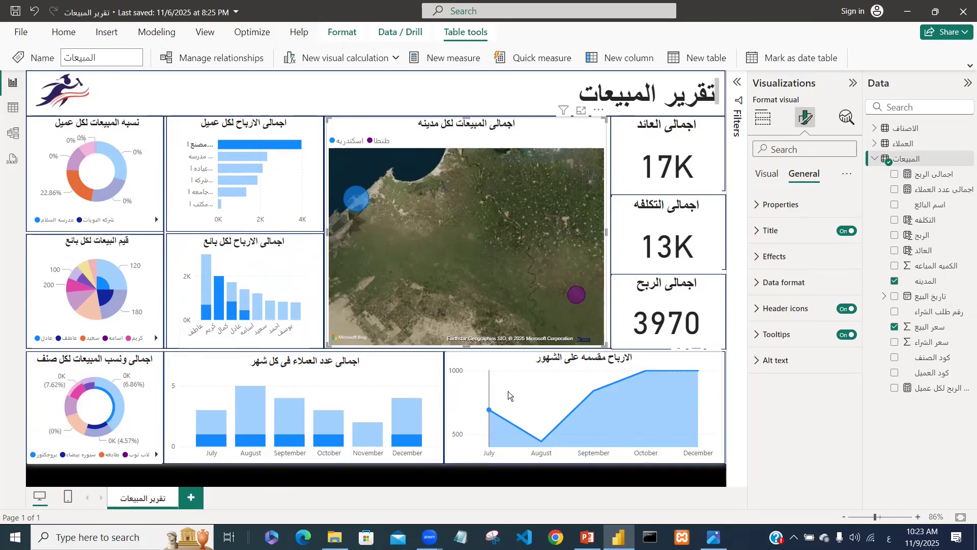
{"action": "mouse_move", "coordinate": [632, 428]}
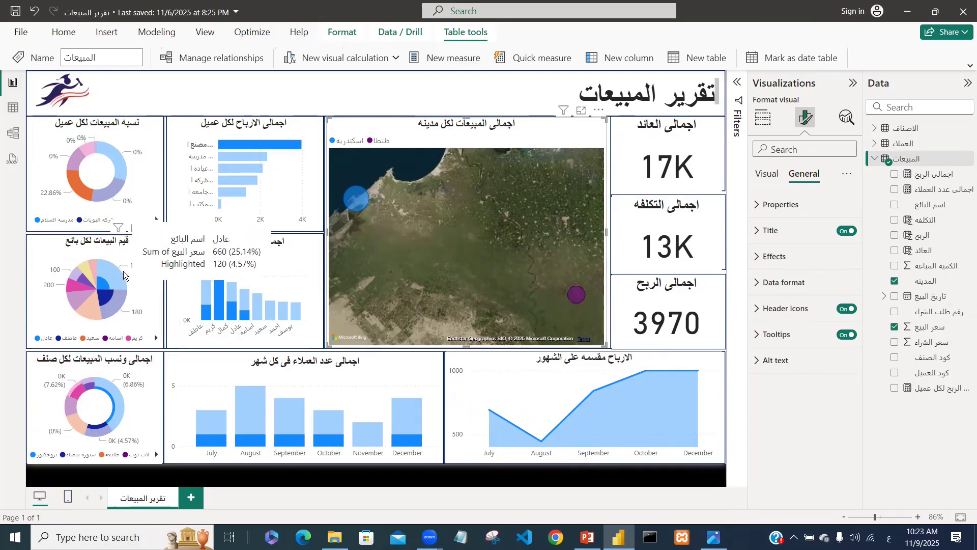
{"action": "mouse_move", "coordinate": [111, 292]}
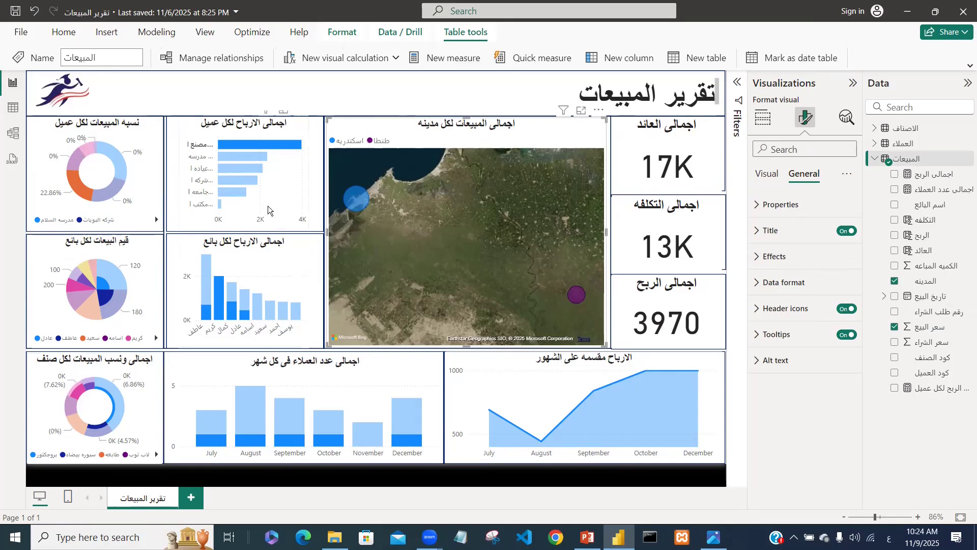
{"action": "mouse_move", "coordinate": [280, 142]}
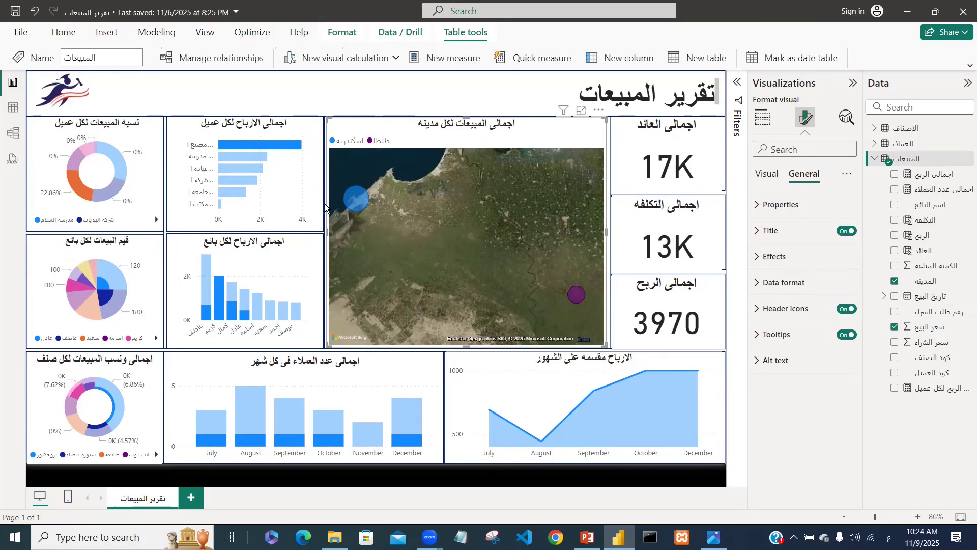
Cross-filter the report by the fourth customer in the profit-per-customer chart and inspect the monthly profit and item sales charts
{"action": "left_click", "coordinate": [230, 181]}
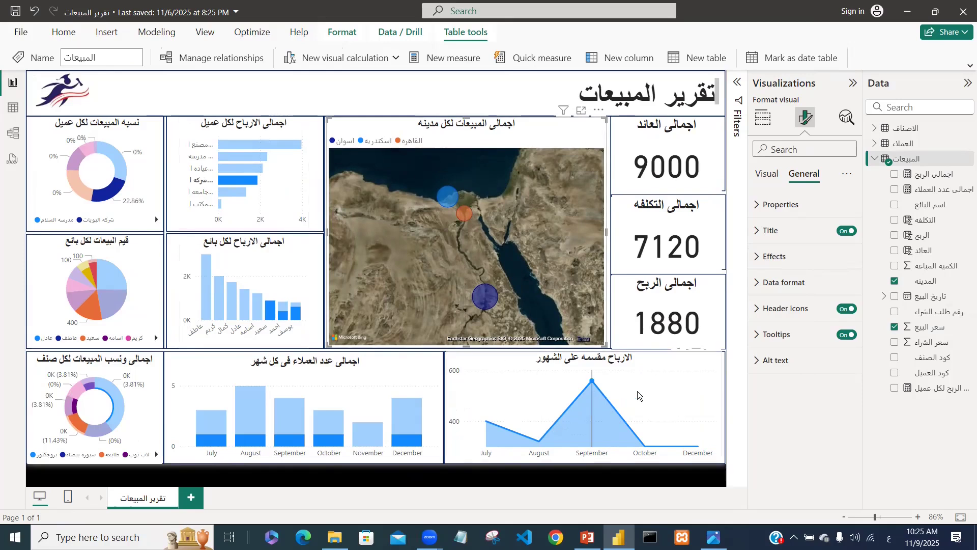
{"action": "mouse_move", "coordinate": [563, 428]}
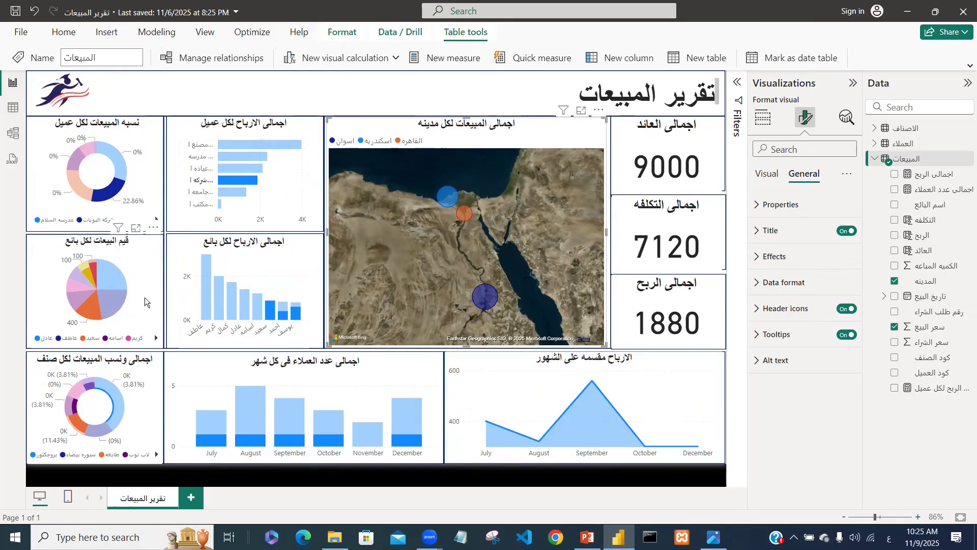
{"action": "mouse_move", "coordinate": [112, 418]}
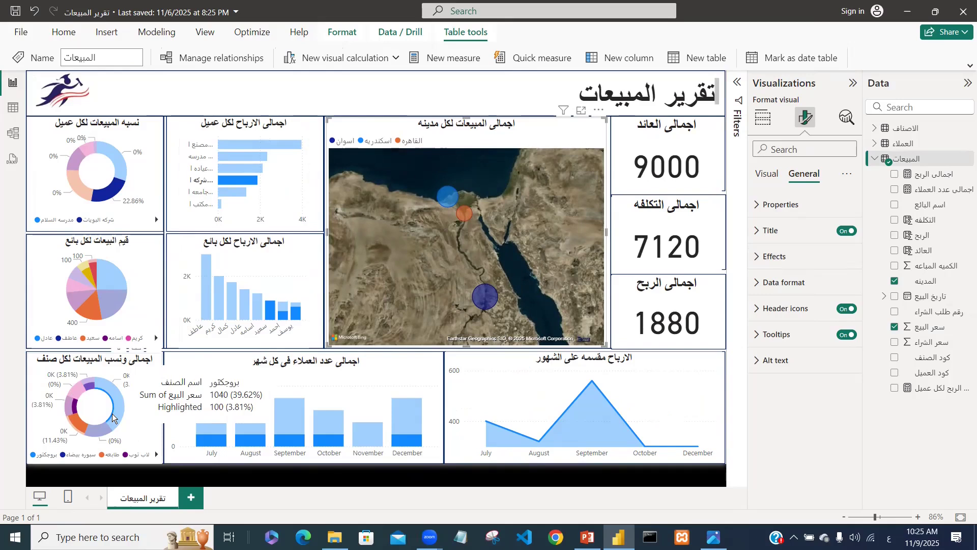
{"action": "left_click", "coordinate": [112, 417]}
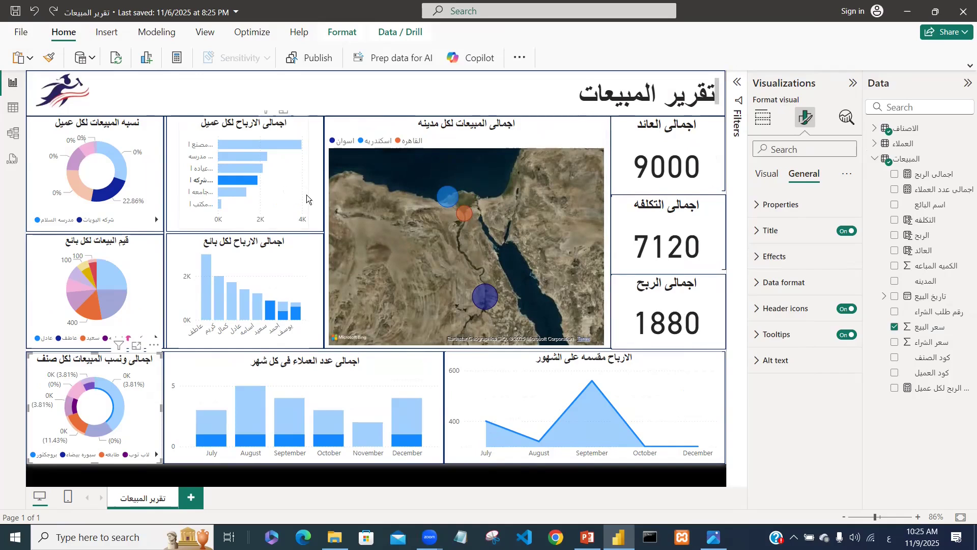
{"action": "mouse_move", "coordinate": [238, 198]}
Toggle the cross-filter for the first customer bar on and off, leaving the report unfiltered
{"action": "left_click", "coordinate": [277, 144]}
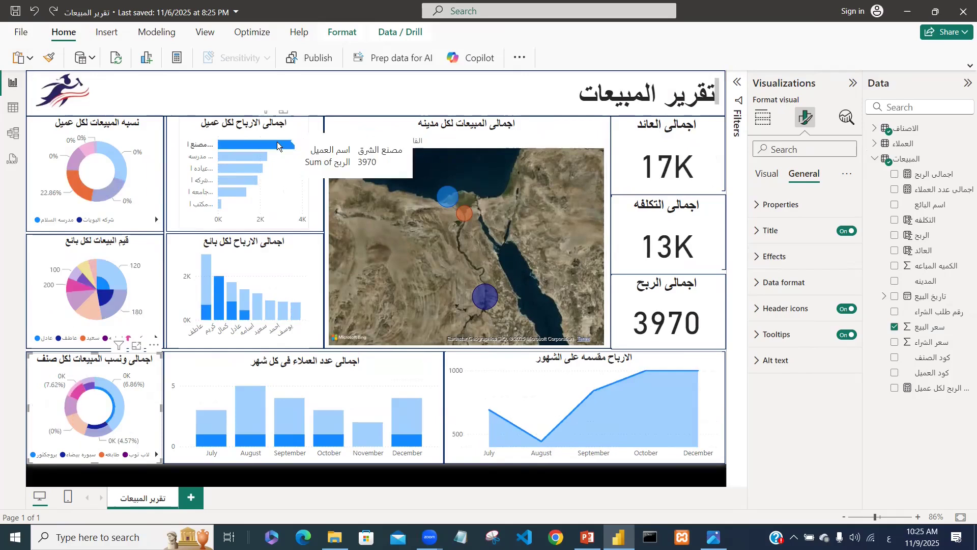
{"action": "left_click", "coordinate": [277, 145]}
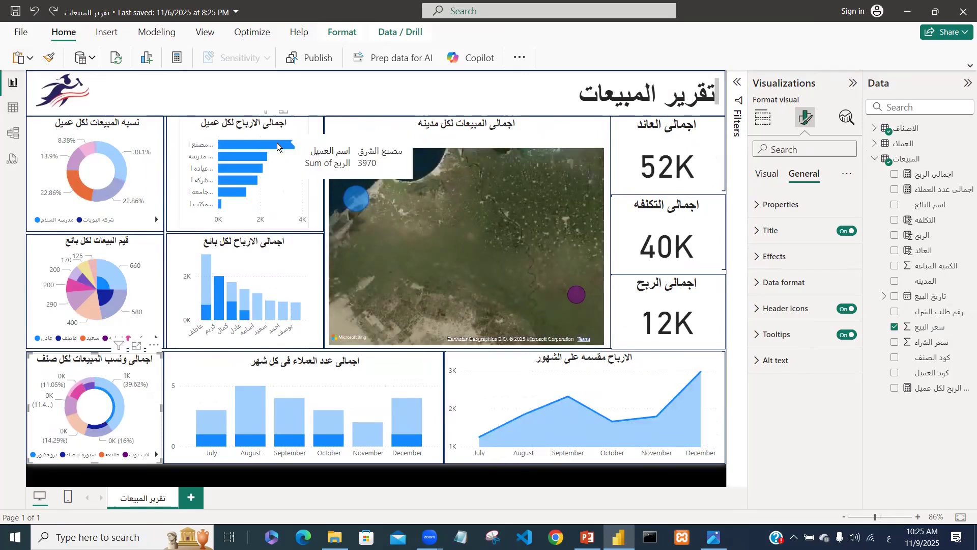
{"action": "left_click", "coordinate": [277, 145]}
{"action": "left_click", "coordinate": [277, 145]}
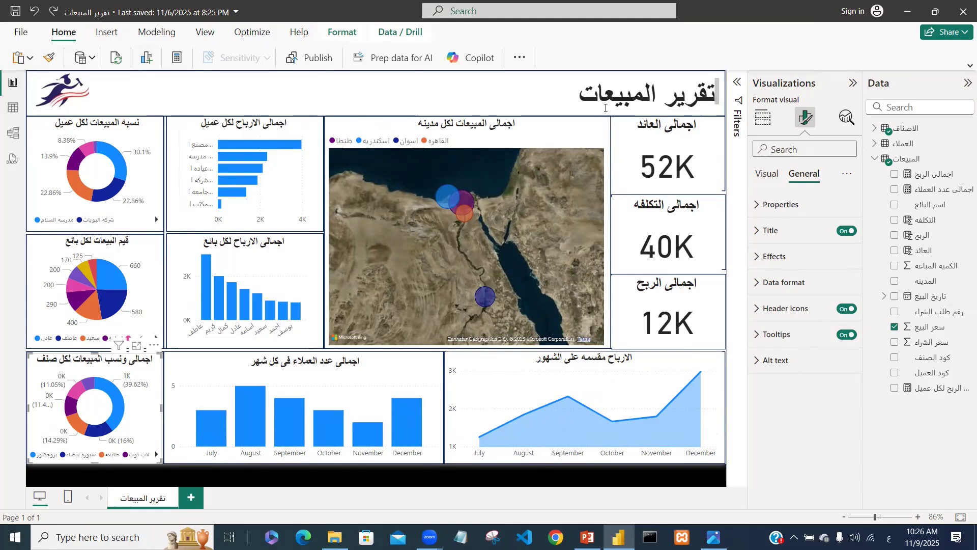
Add a new slicer to the report page with the اسم الصنف field from the الاصناف table
{"action": "left_click", "coordinate": [657, 475]}
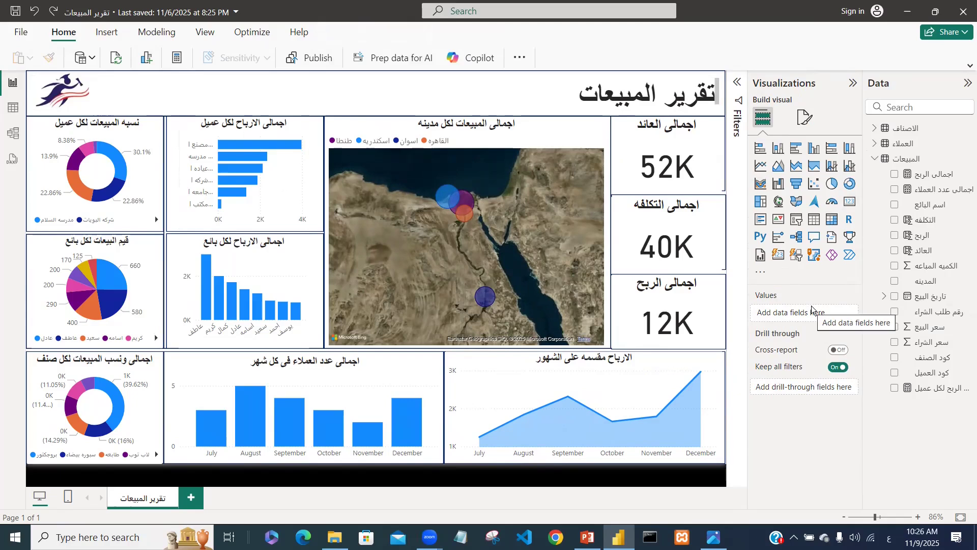
{"action": "left_click", "coordinate": [797, 220]}
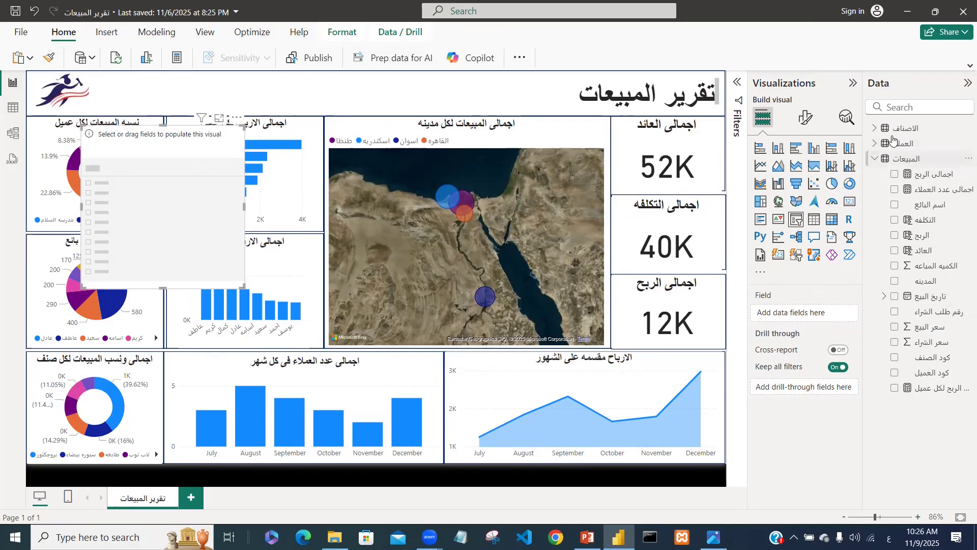
{"action": "left_click", "coordinate": [875, 127]}
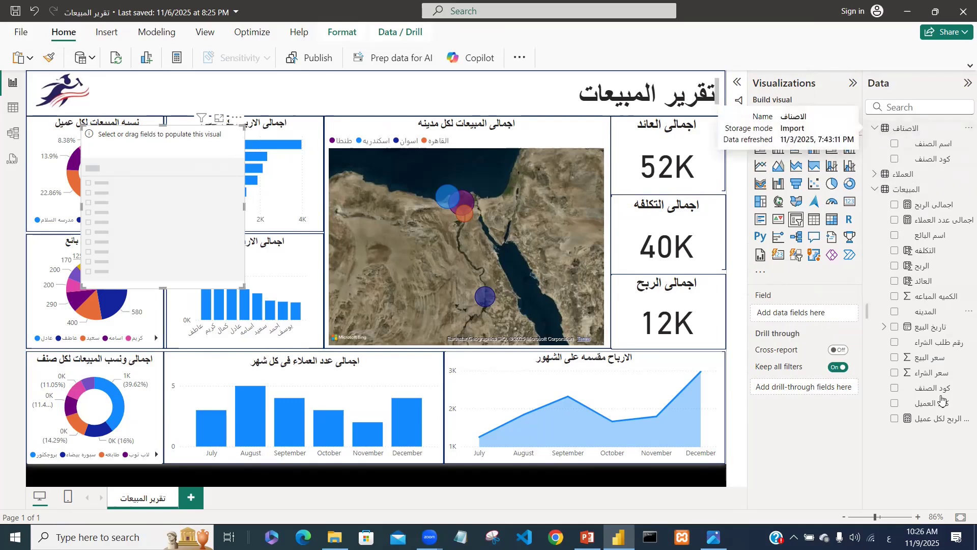
{"action": "left_click_drag", "start_coordinate": [938, 146], "coordinate": [819, 320]}
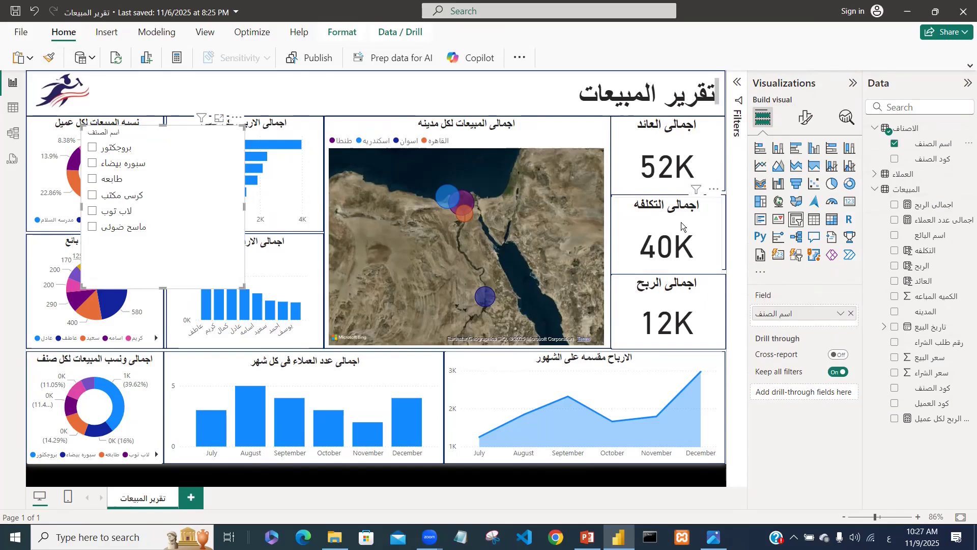
Try the Dropdown style for the item slicer and check its expanded list
{"action": "left_click", "coordinate": [803, 120]}
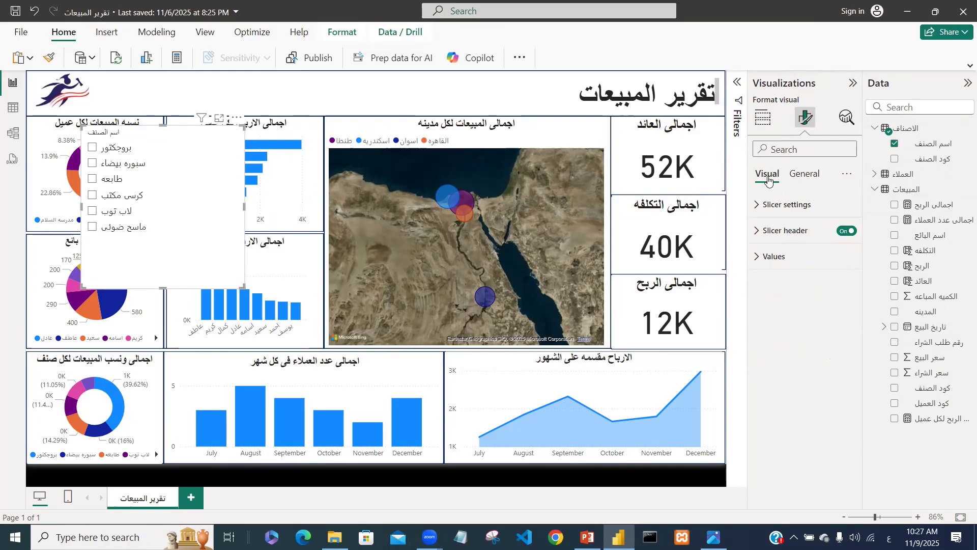
{"action": "left_click", "coordinate": [781, 214]}
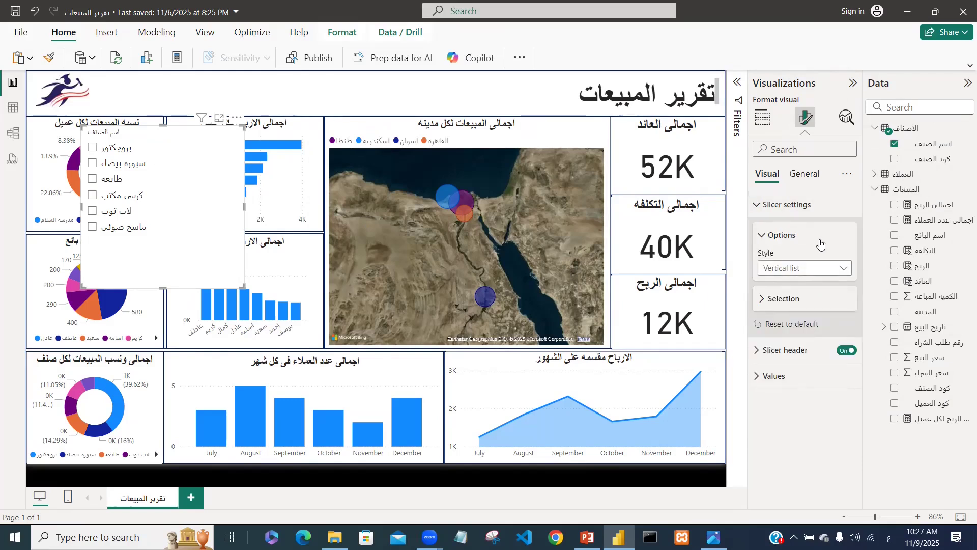
{"action": "left_click", "coordinate": [843, 272]}
{"action": "left_click", "coordinate": [784, 314]}
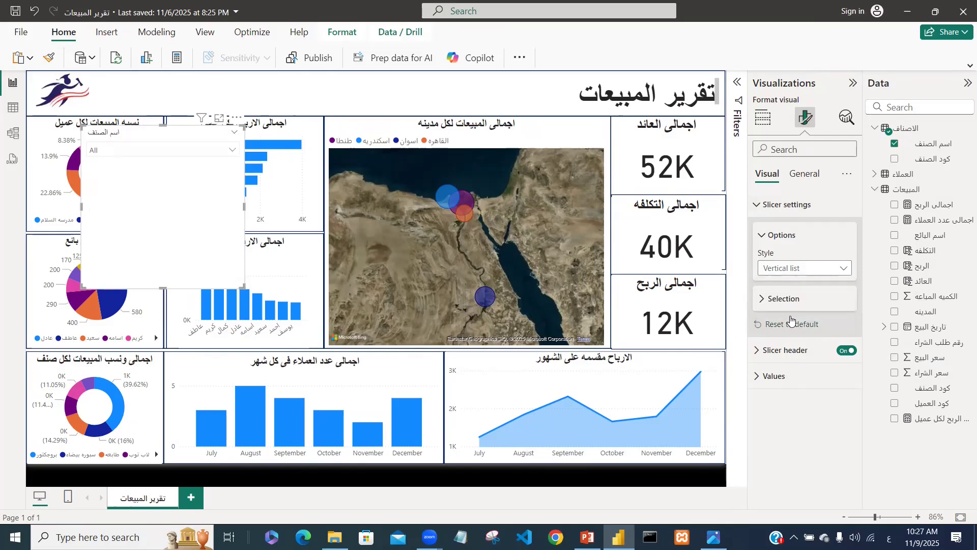
{"action": "left_click", "coordinate": [234, 150]}
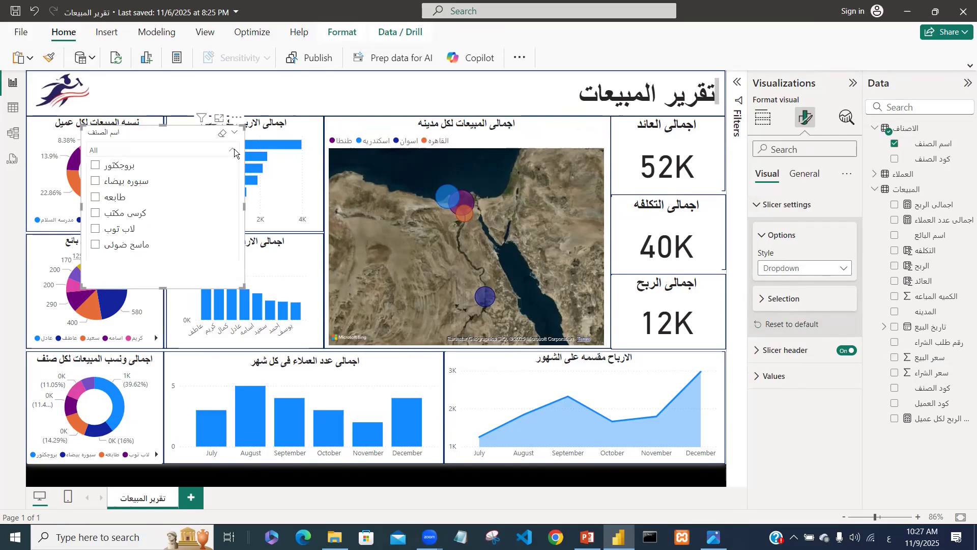
{"action": "left_click", "coordinate": [234, 150]}
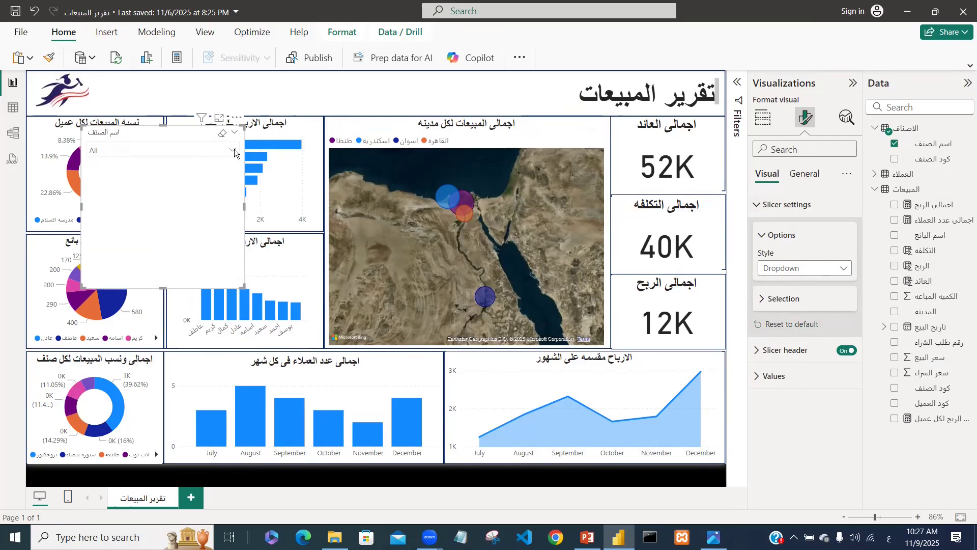
Set the item slicer's style to Tile, then widen and flatten it so all six items sit in one horizontal row
{"action": "left_click", "coordinate": [839, 269]}
{"action": "left_click", "coordinate": [778, 311]}
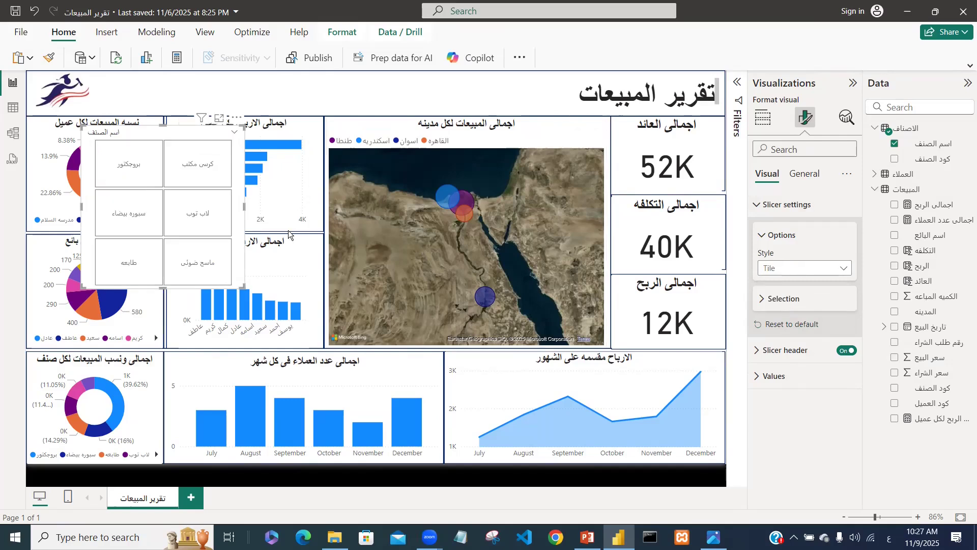
{"action": "left_click_drag", "start_coordinate": [242, 208], "coordinate": [503, 208]}
{"action": "left_click_drag", "start_coordinate": [572, 128], "coordinate": [588, 130]}
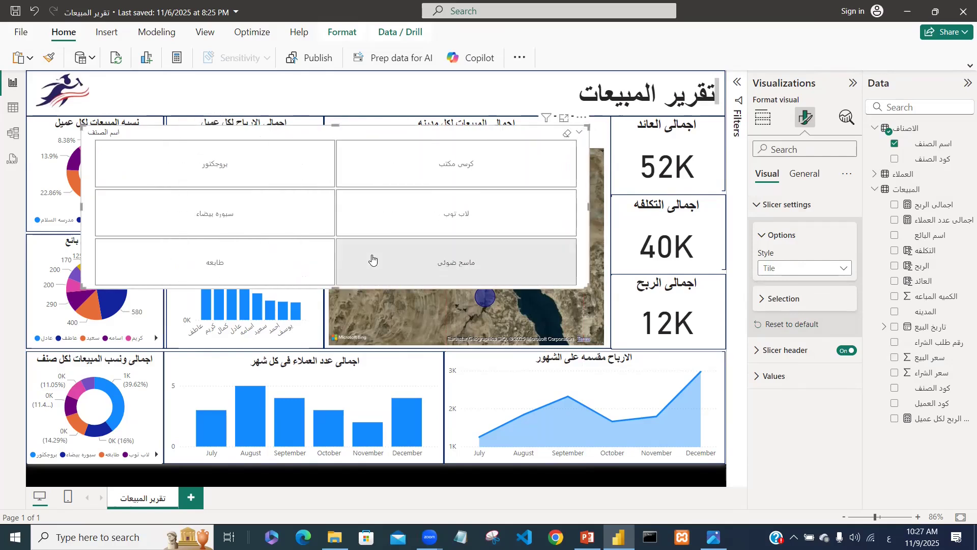
{"action": "left_click_drag", "start_coordinate": [334, 294], "coordinate": [327, 168]}
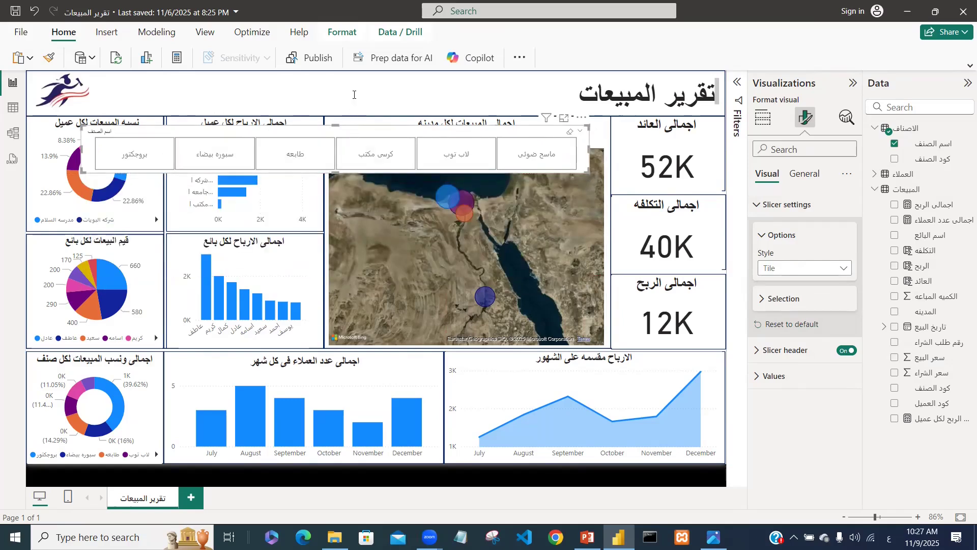
Move the item slicer up into the title banner and turn off its slicer header
{"action": "left_click_drag", "start_coordinate": [350, 128], "coordinate": [353, 75]}
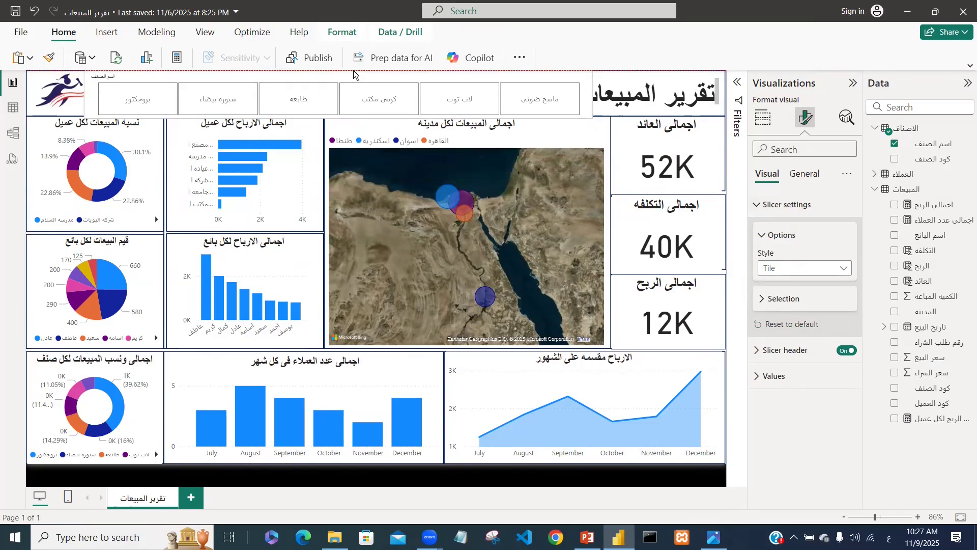
{"action": "left_click_drag", "start_coordinate": [353, 66], "coordinate": [353, 67]}
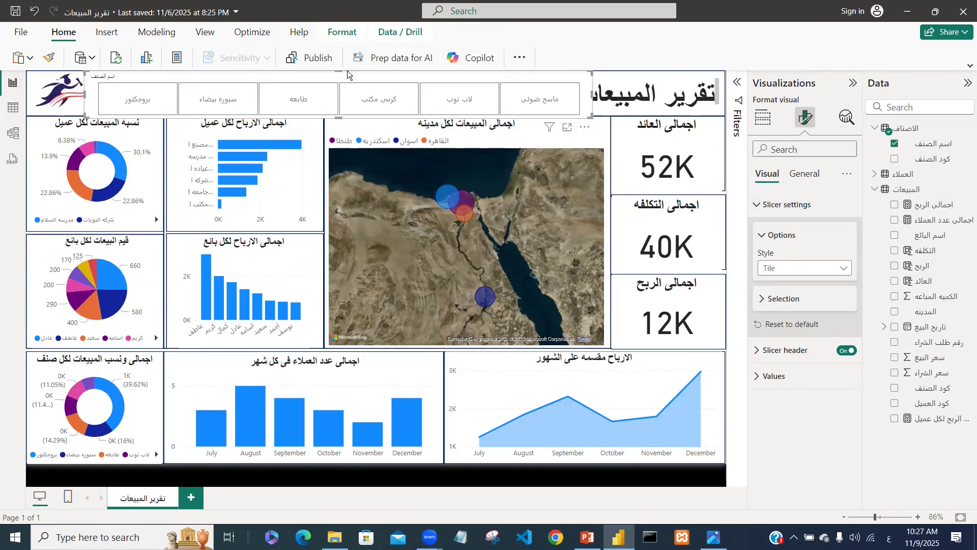
{"action": "left_click", "coordinate": [758, 206]}
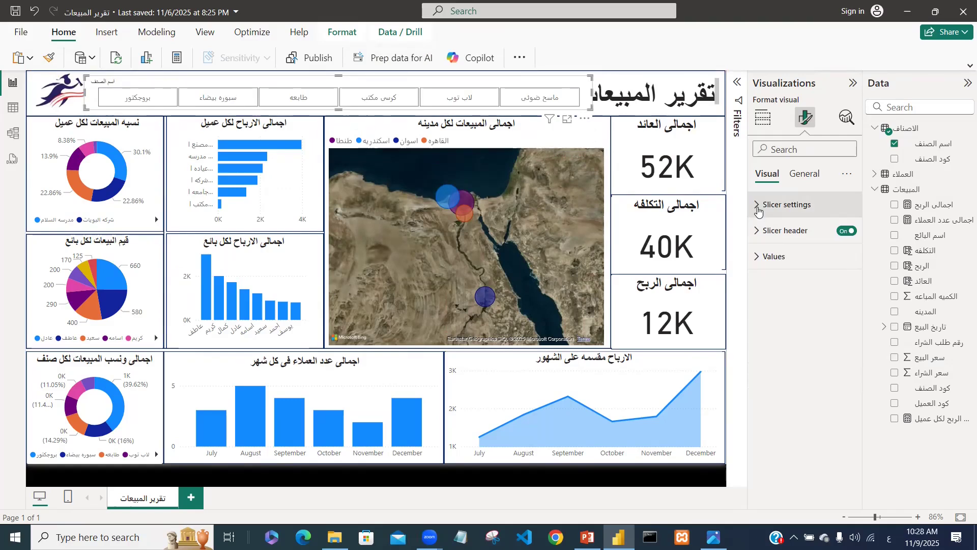
{"action": "left_click", "coordinate": [846, 232]}
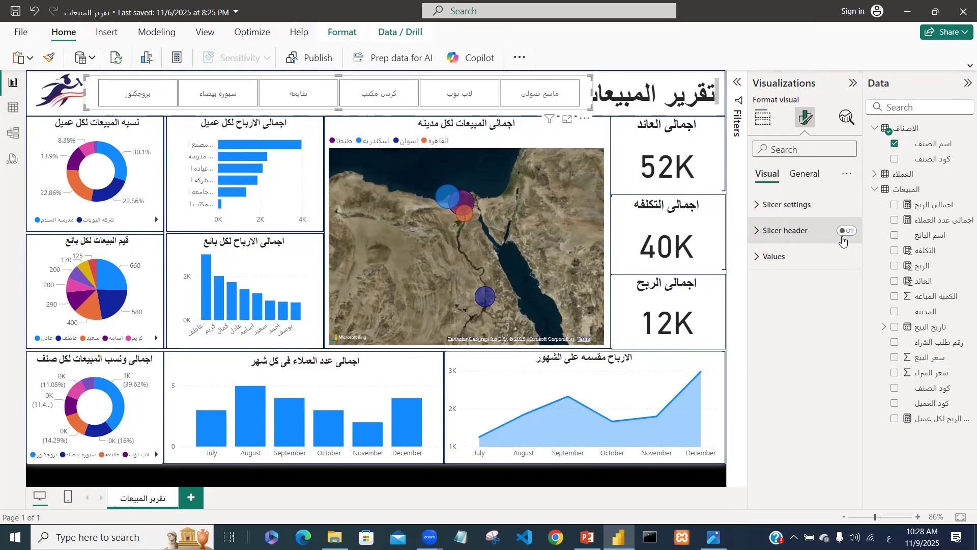
Narrow the item slicer from both sides so it fits between the logo and the report title
{"action": "left_click", "coordinate": [805, 175]}
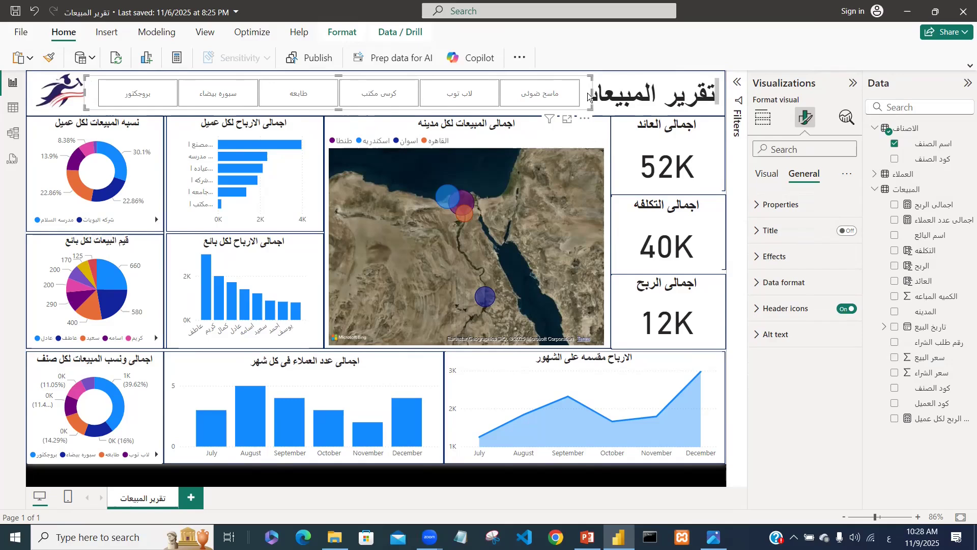
{"action": "left_click_drag", "start_coordinate": [591, 93], "coordinate": [572, 90]}
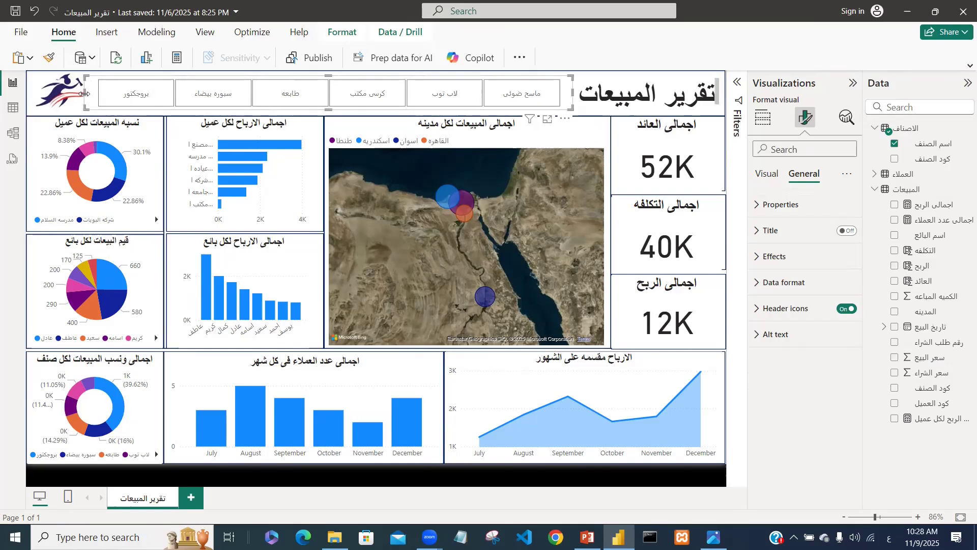
{"action": "left_click_drag", "start_coordinate": [85, 91], "coordinate": [98, 91]}
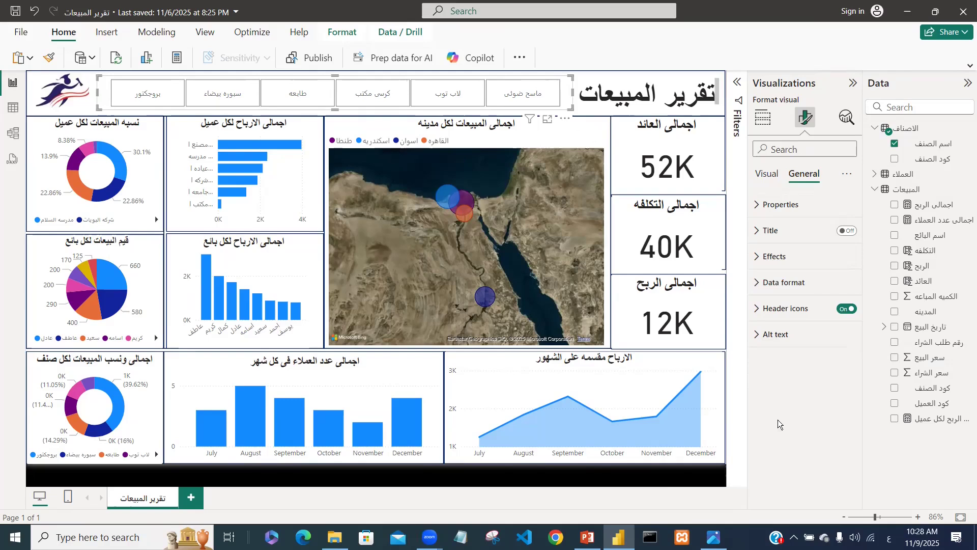
{"action": "left_click", "coordinate": [662, 475]}
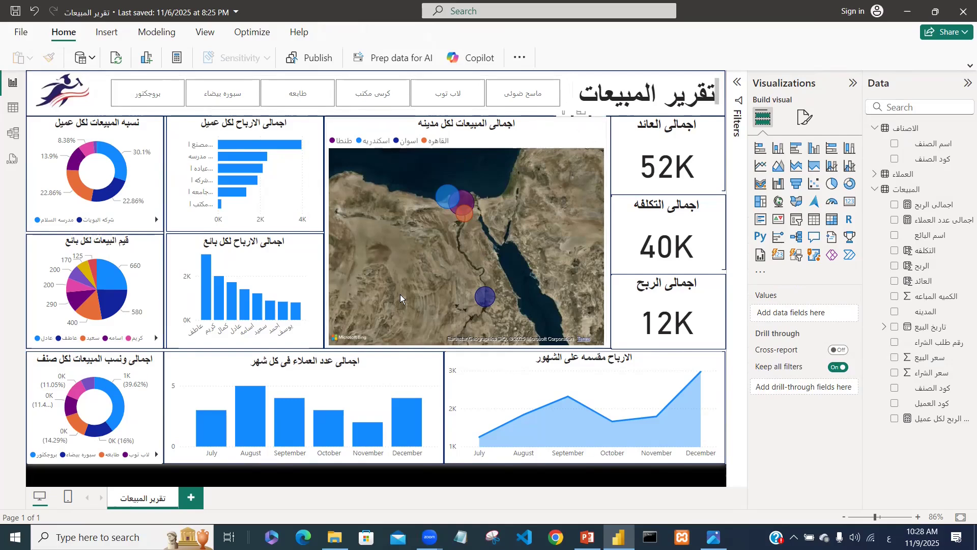
Filter the report by بروجكتور in the item slicer and examine the map, profit, monthly and share charts
{"action": "left_click", "coordinate": [163, 102]}
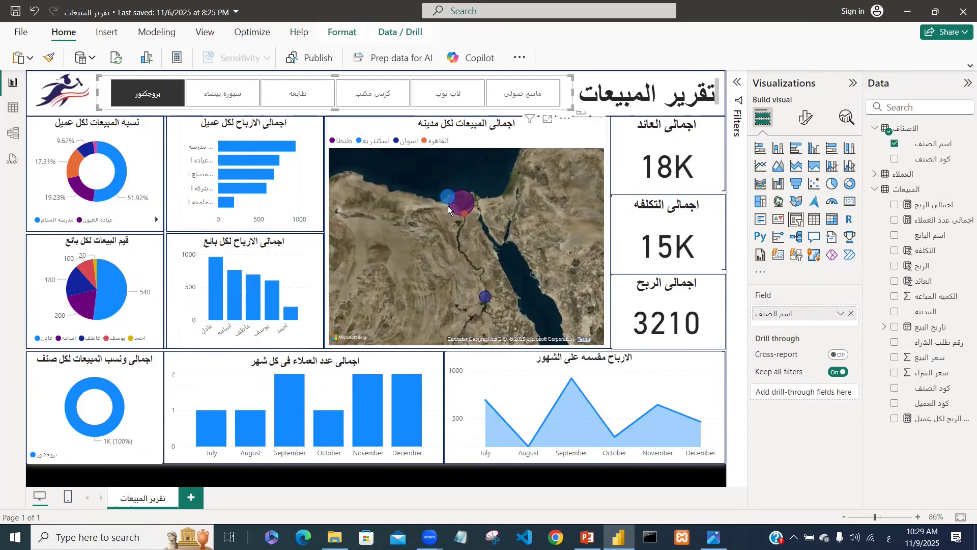
{"action": "mouse_move", "coordinate": [450, 206]}
{"action": "mouse_move", "coordinate": [230, 162]}
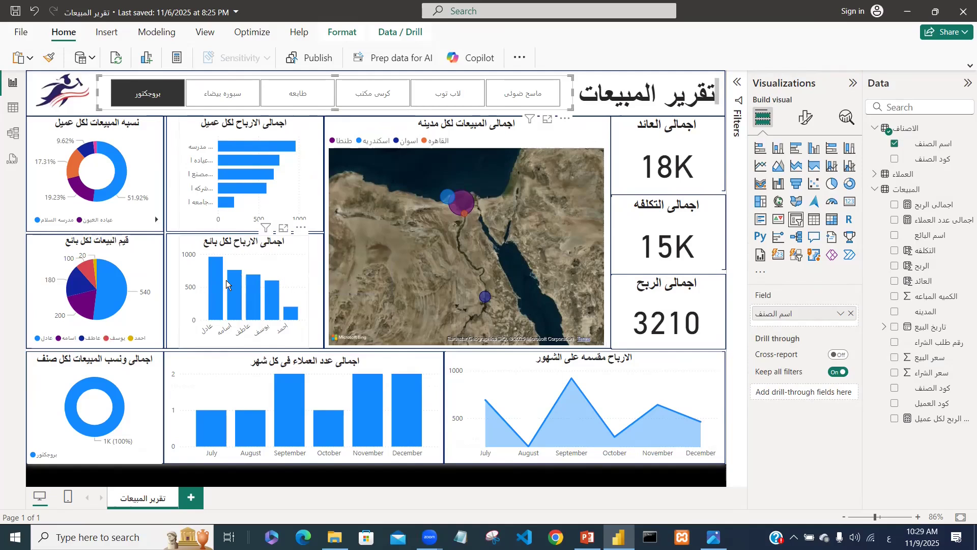
{"action": "mouse_move", "coordinate": [526, 377]}
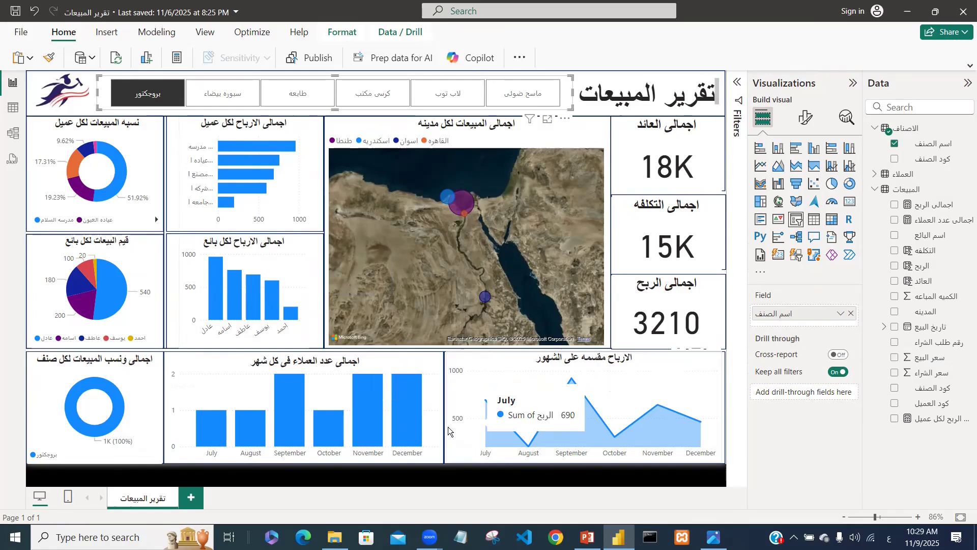
{"action": "mouse_move", "coordinate": [301, 442]}
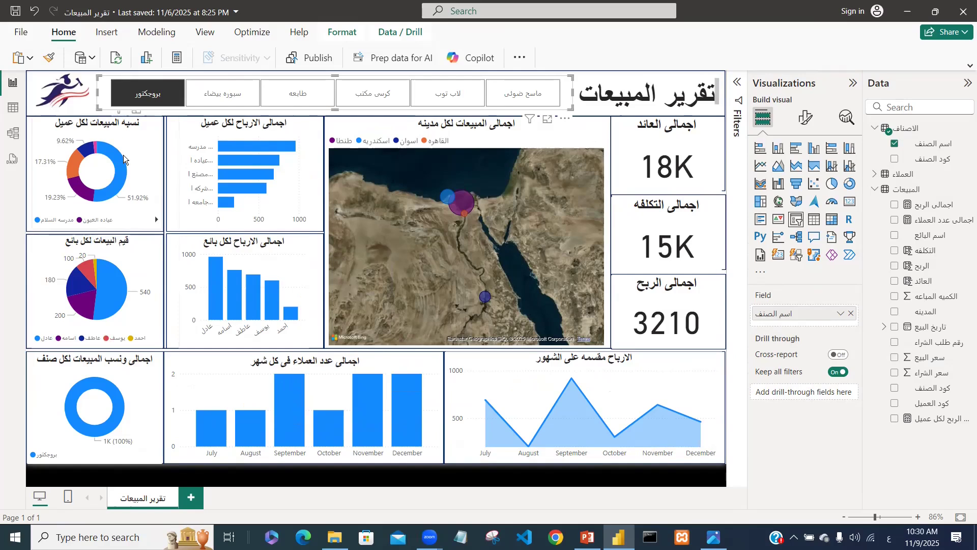
{"action": "mouse_move", "coordinate": [121, 164]}
{"action": "mouse_move", "coordinate": [100, 268]}
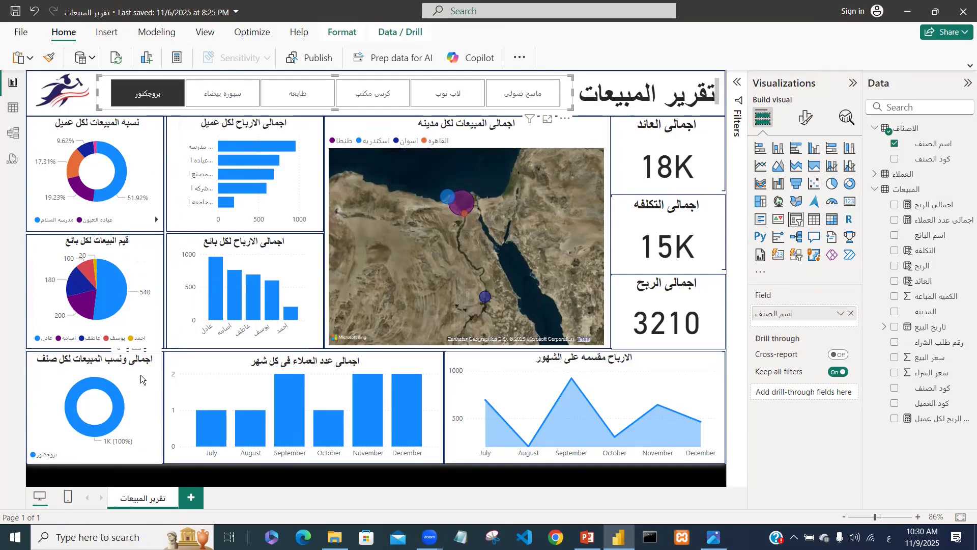
{"action": "mouse_move", "coordinate": [86, 419]}
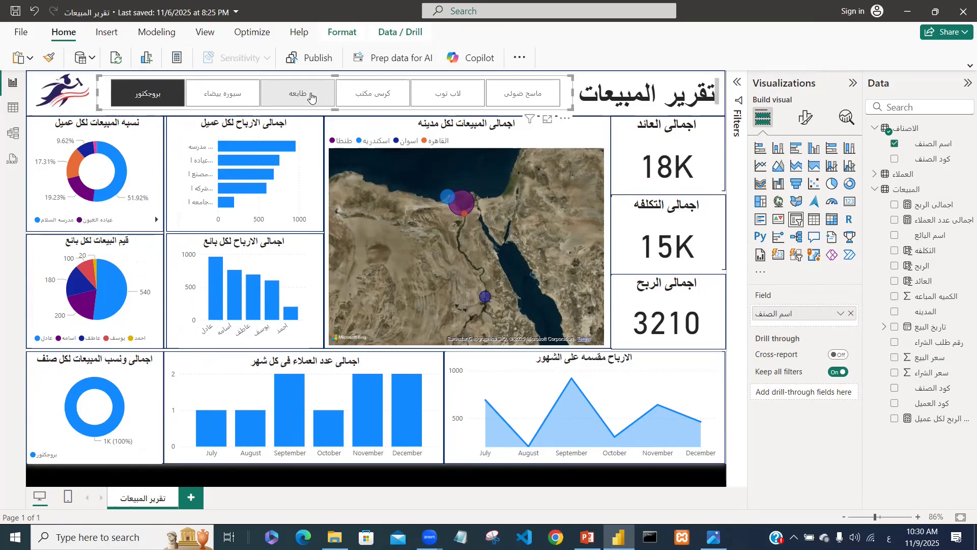
Switch the item slicer to طابعه, check the filtered visuals and clear that selection
{"action": "left_click_drag", "start_coordinate": [311, 97], "coordinate": [309, 100]}
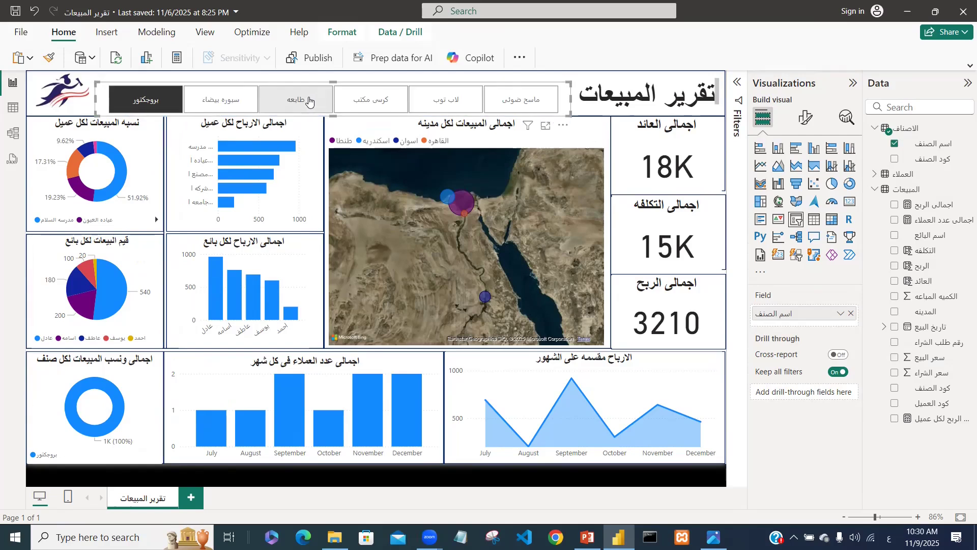
{"action": "left_click", "coordinate": [309, 100]}
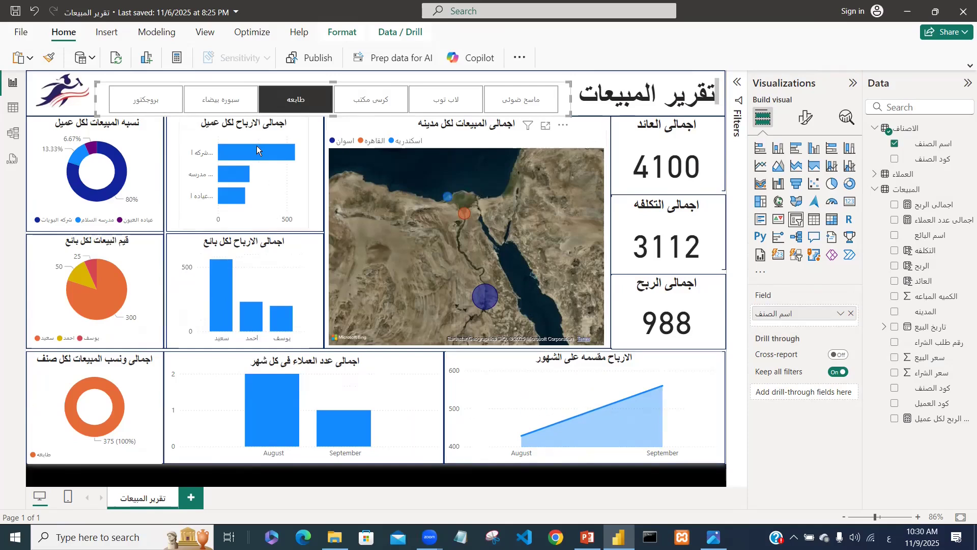
{"action": "left_click", "coordinate": [301, 112]}
Filter by ماسح ضوئى, inspect the map and monthly customer chart, then clear the filter and nudge the slicer back up in the banner
{"action": "left_click", "coordinate": [519, 108]}
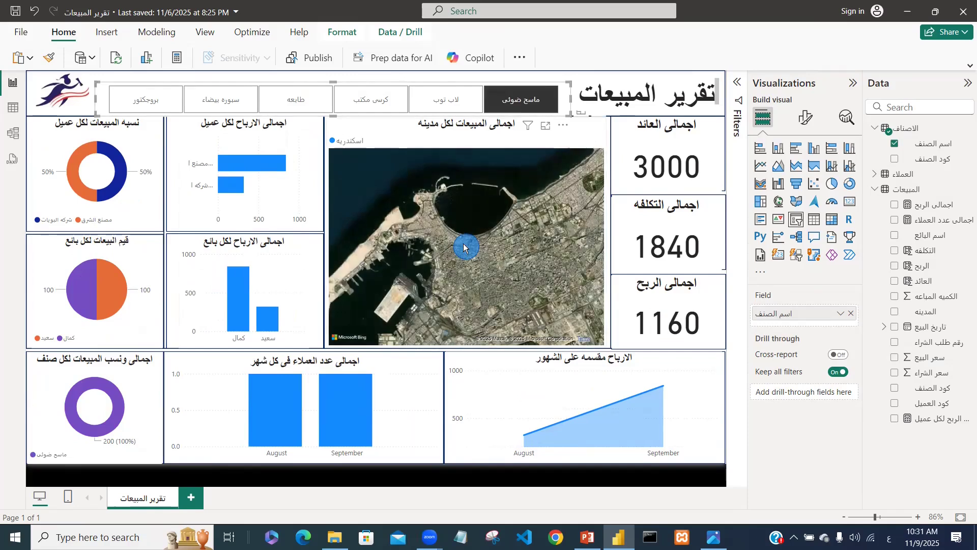
{"action": "mouse_move", "coordinate": [466, 251]}
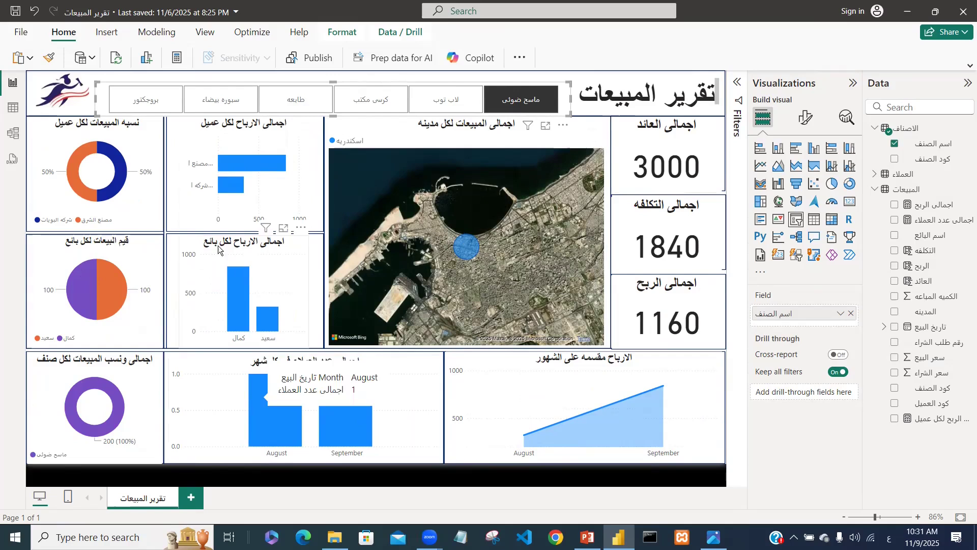
{"action": "mouse_move", "coordinate": [365, 405]}
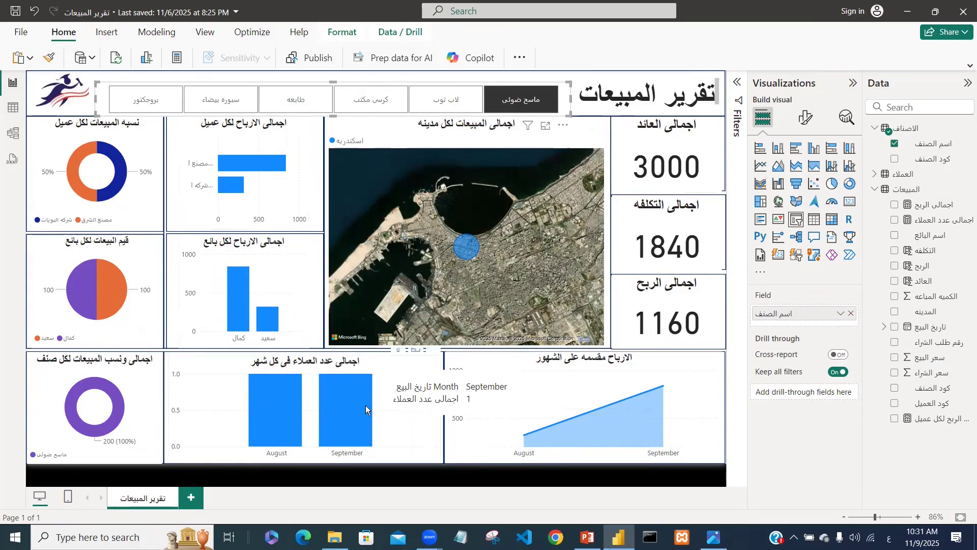
{"action": "left_click", "coordinate": [528, 109]}
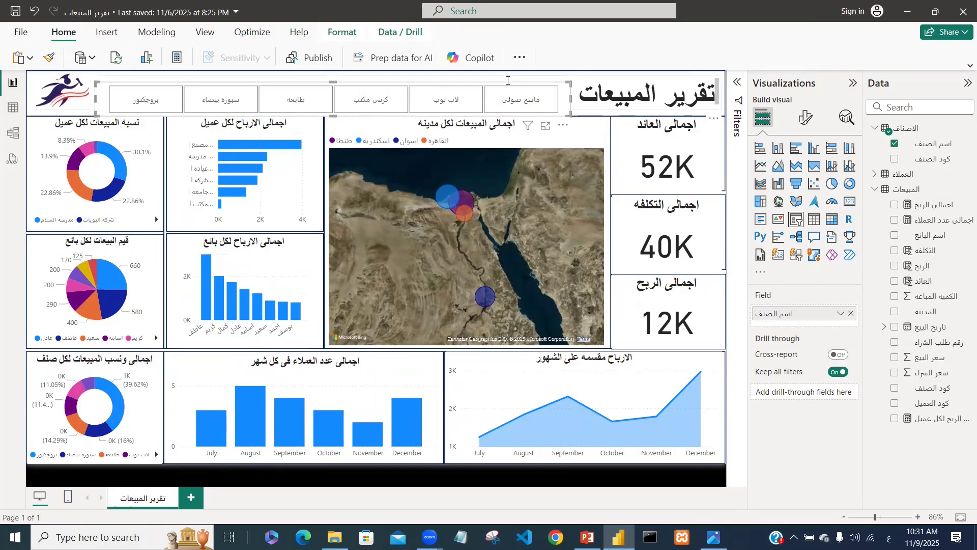
{"action": "left_click_drag", "start_coordinate": [507, 81], "coordinate": [507, 73]}
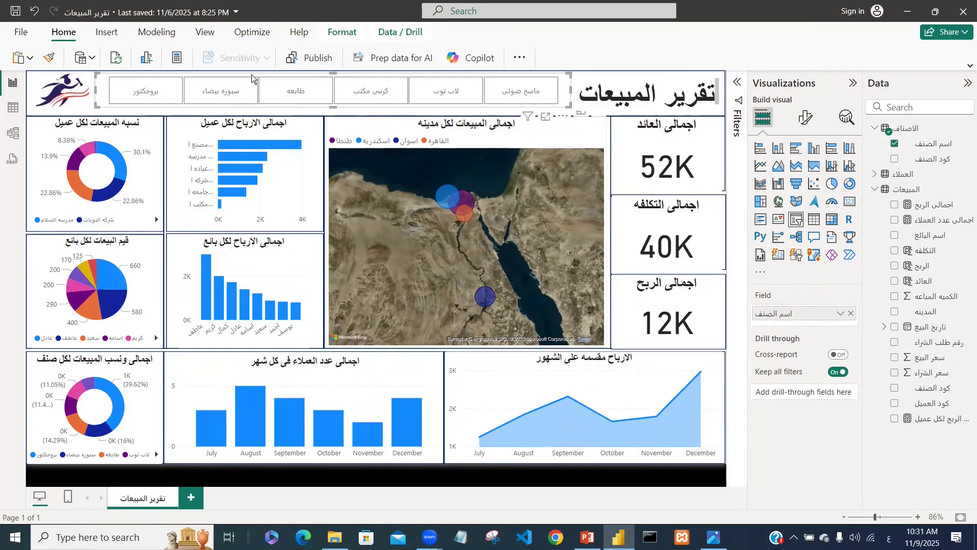
Try three of the accessible themes on the report, including Accessible City park
{"action": "left_click", "coordinate": [205, 37]}
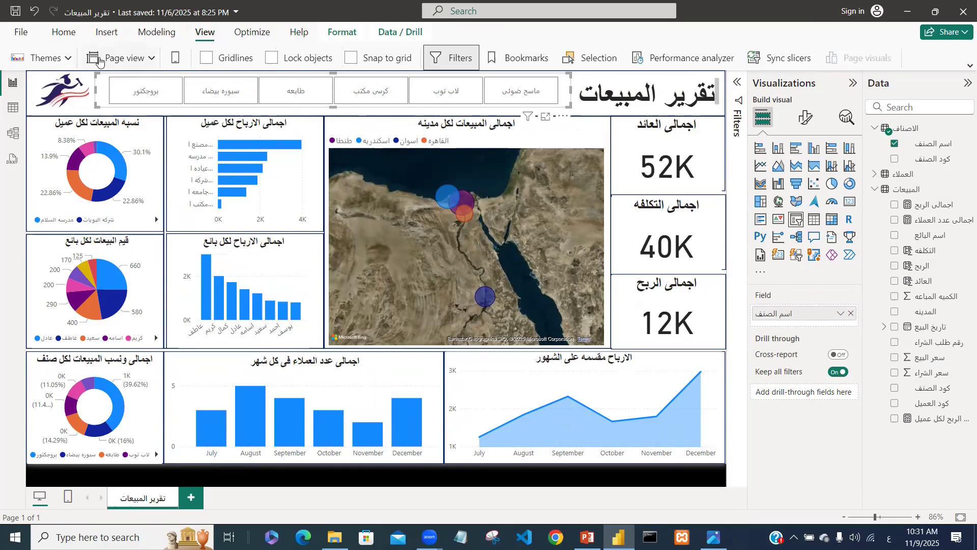
{"action": "left_click", "coordinate": [67, 61]}
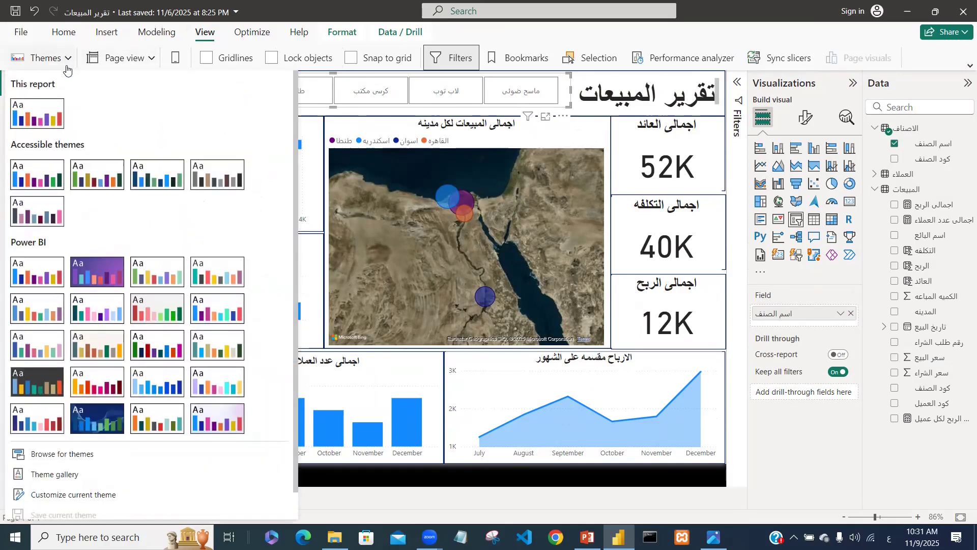
{"action": "left_click", "coordinate": [36, 213]}
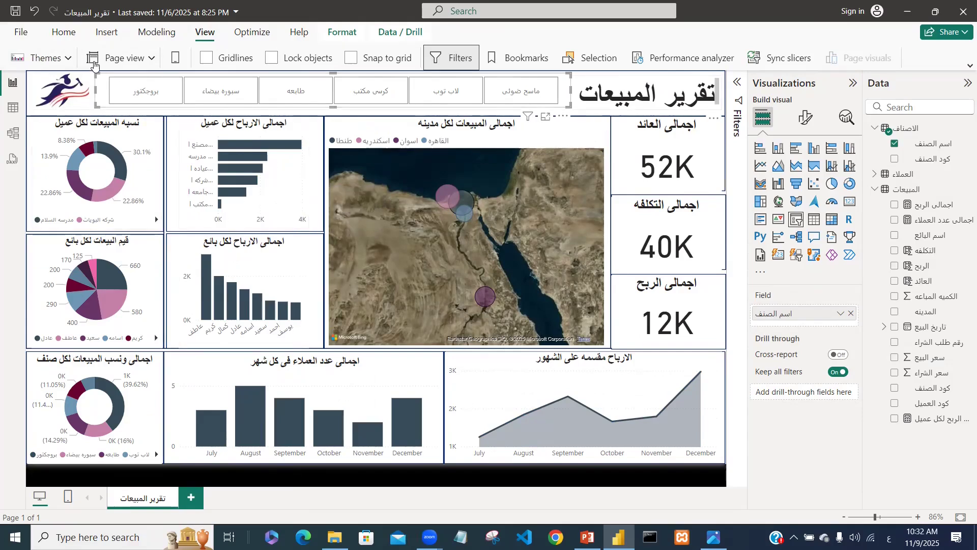
{"action": "left_click", "coordinate": [66, 62]}
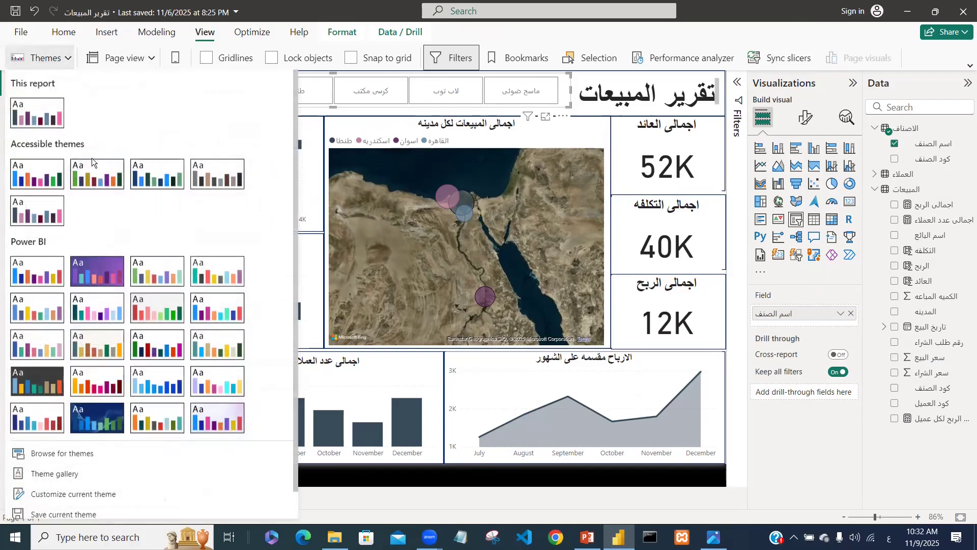
{"action": "left_click", "coordinate": [97, 167]}
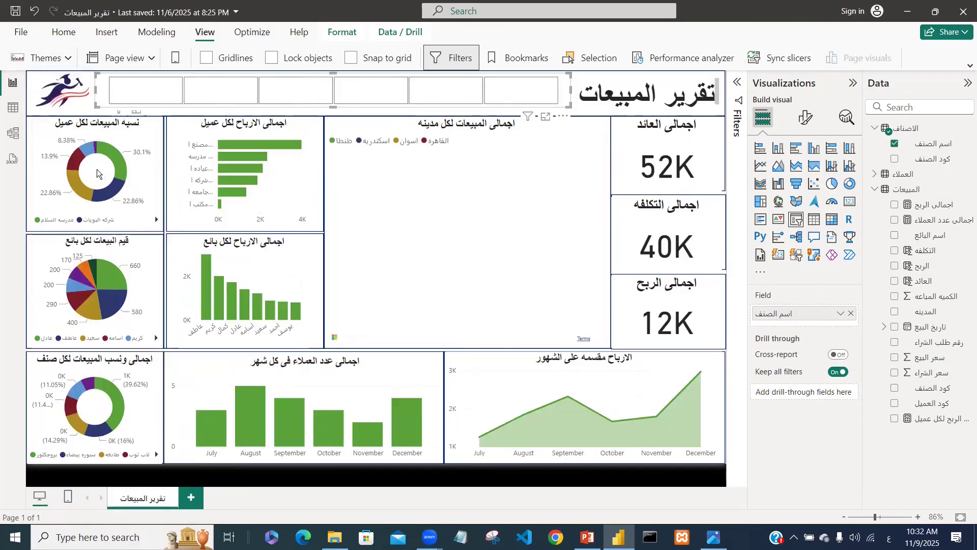
{"action": "left_click", "coordinate": [72, 65]}
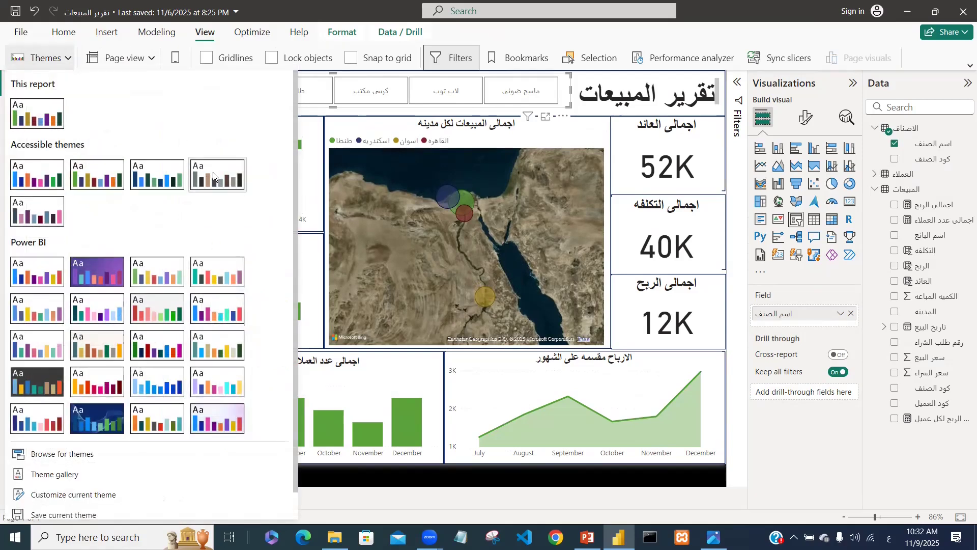
{"action": "left_click", "coordinate": [169, 173]}
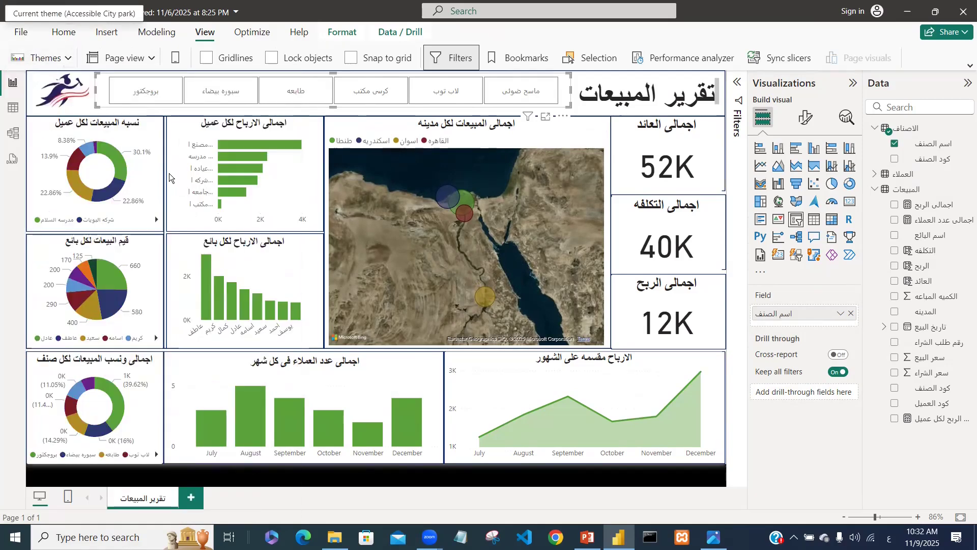
Apply the dark grey Power BI theme with blue, teal and orange data colours to the report
{"action": "left_click", "coordinate": [70, 64]}
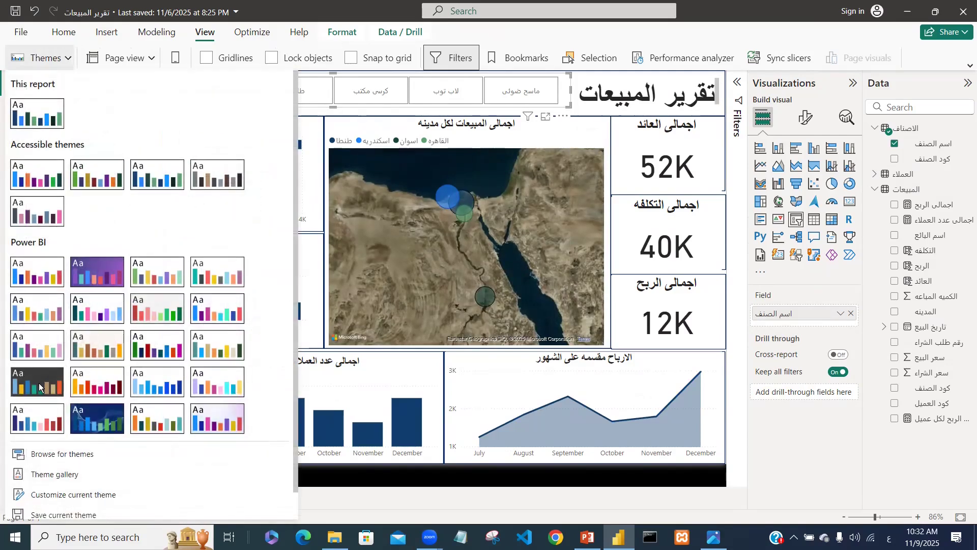
{"action": "left_click", "coordinate": [40, 387]}
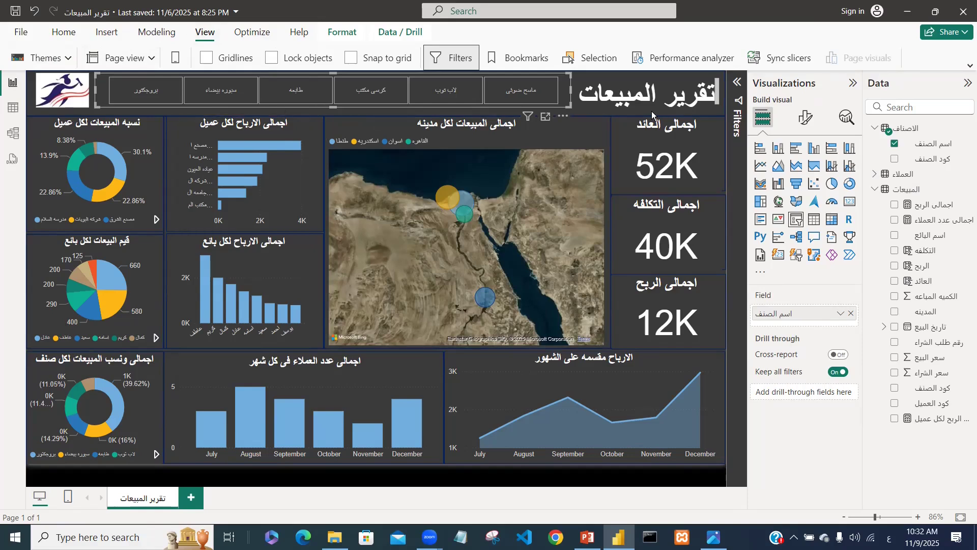
Set the background color of the report title's text box to the orange-red theme color
{"action": "left_click", "coordinate": [715, 111]}
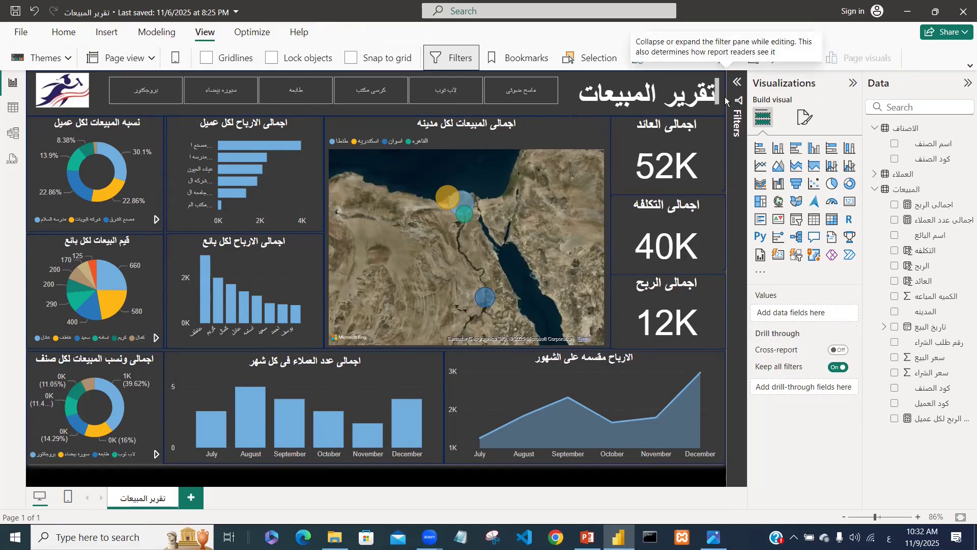
{"action": "left_click", "coordinate": [681, 82]}
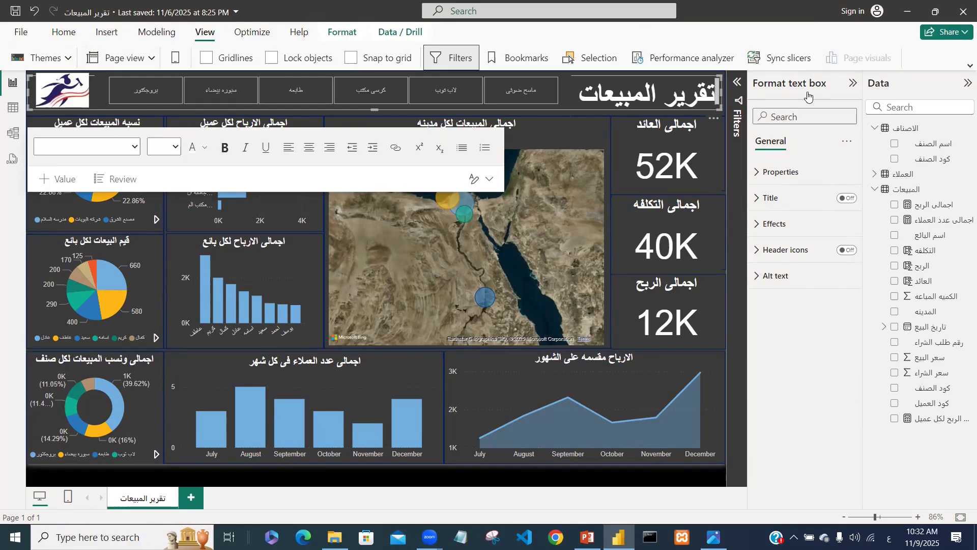
{"action": "left_click", "coordinate": [778, 226]}
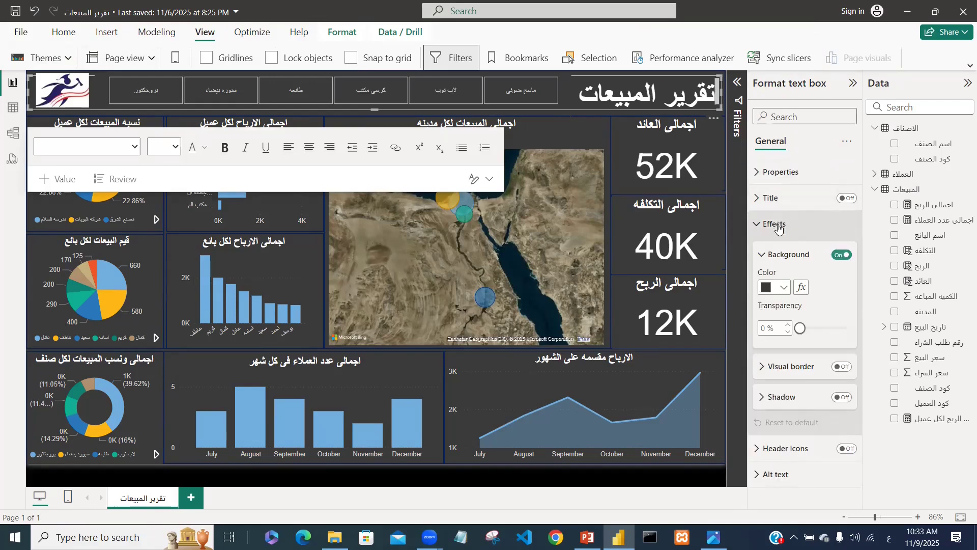
{"action": "left_click", "coordinate": [784, 288]}
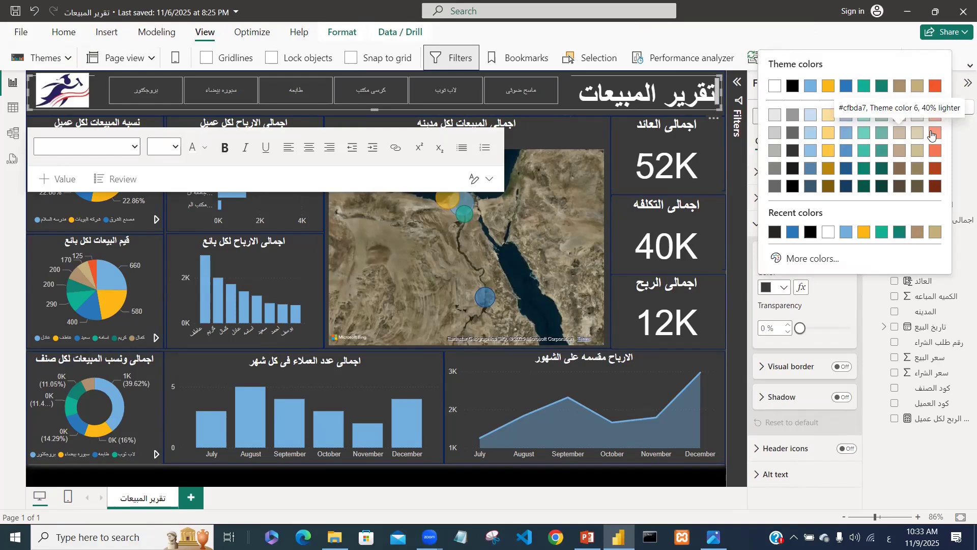
{"action": "left_click", "coordinate": [933, 88]}
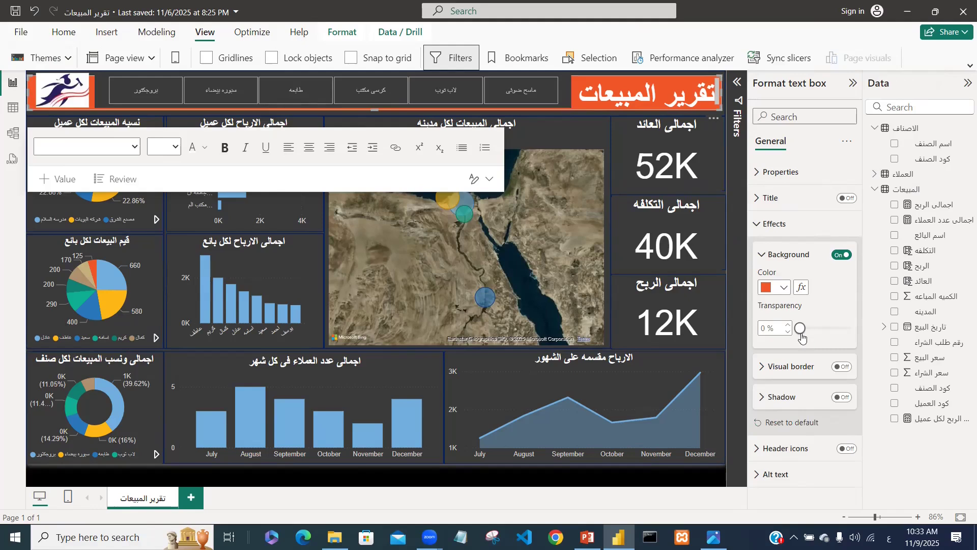
Try a background transparency of 76% on the report title's text box, then return it to 0%
{"action": "left_click_drag", "start_coordinate": [800, 328], "coordinate": [817, 330]}
{"action": "left_click", "coordinate": [838, 329]}
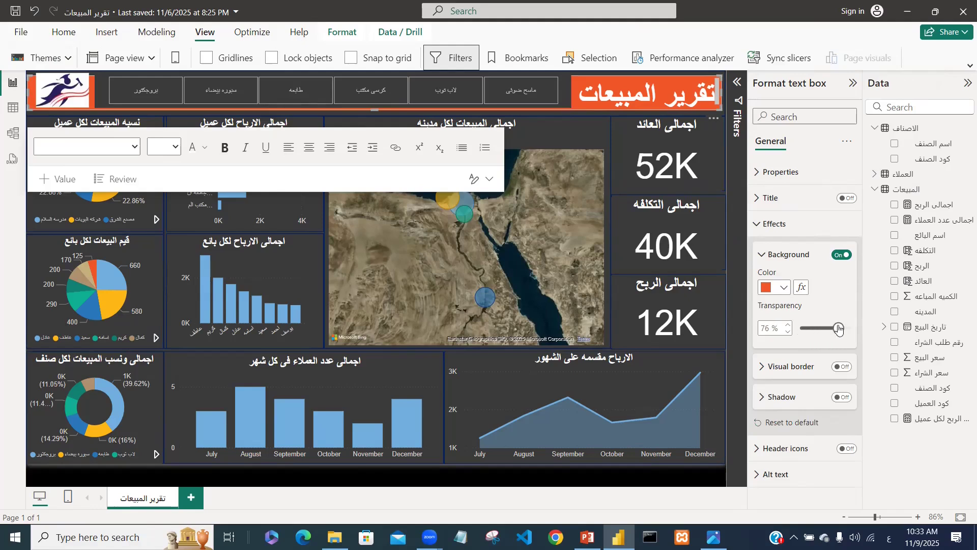
{"action": "left_click_drag", "start_coordinate": [838, 328], "coordinate": [787, 336]}
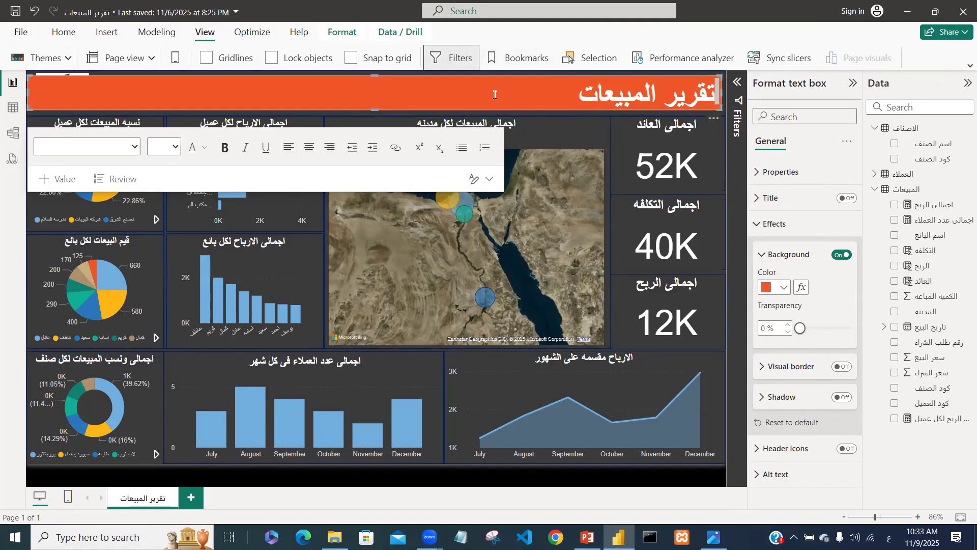
{"action": "left_click", "coordinate": [494, 95]}
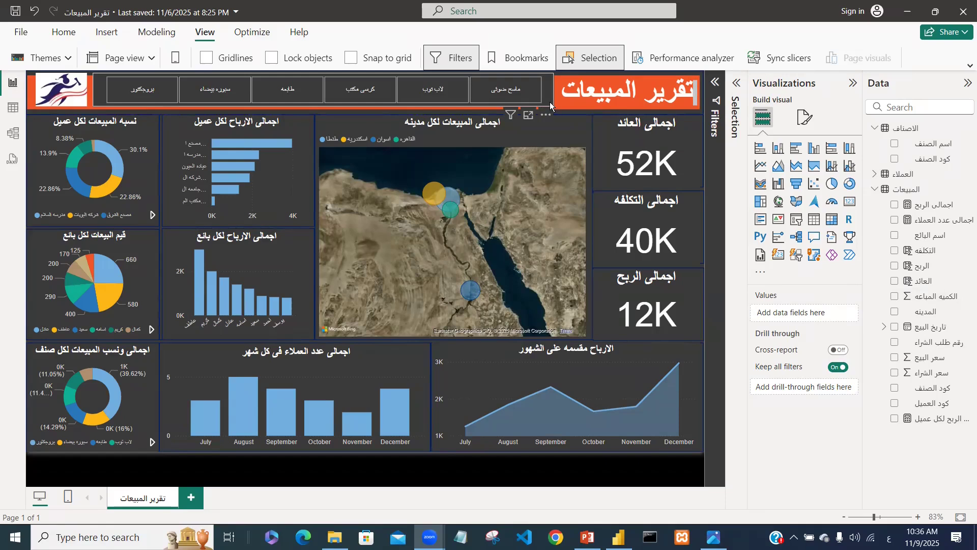
Format the item slicer's values in the banner as bold, size 17, with the orange-red font color
{"action": "left_click", "coordinate": [551, 106]}
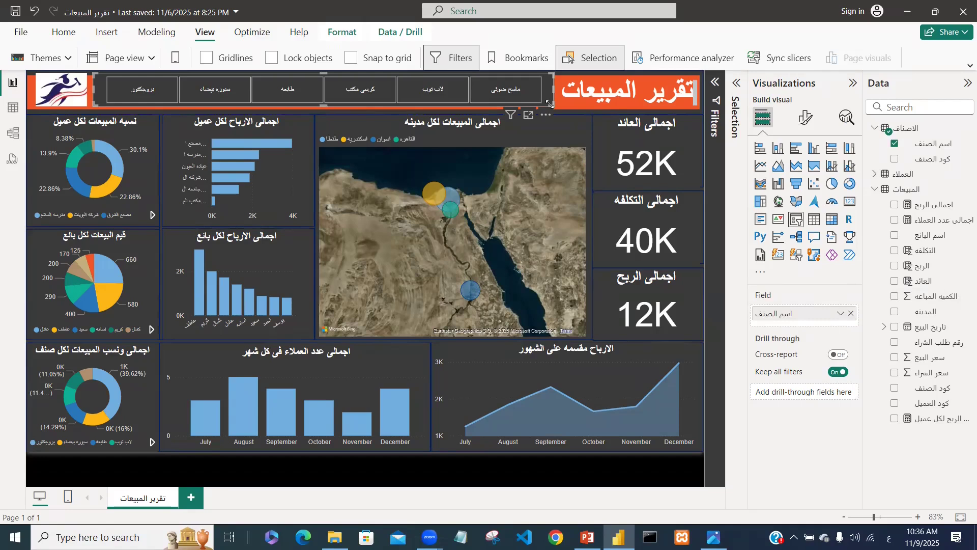
{"action": "left_click", "coordinate": [806, 126]}
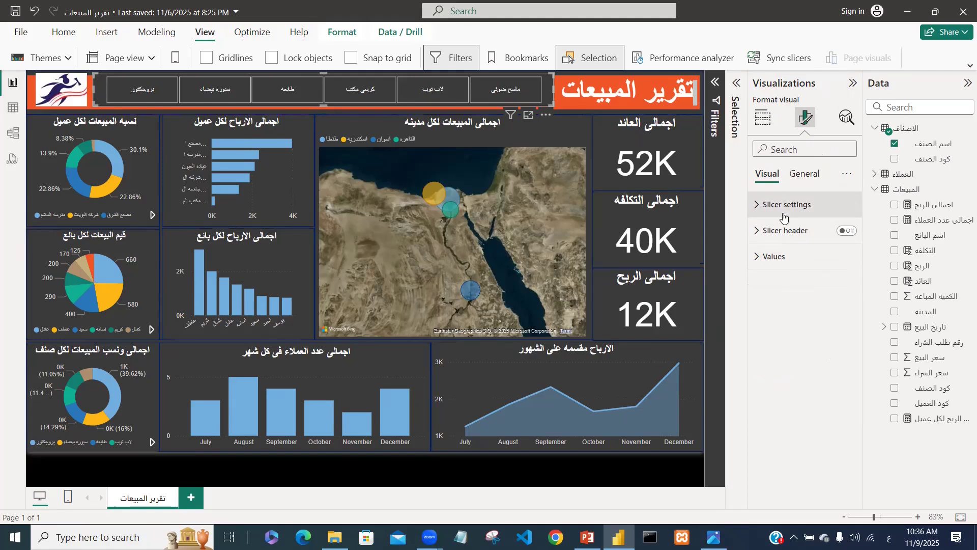
{"action": "left_click", "coordinate": [781, 259]}
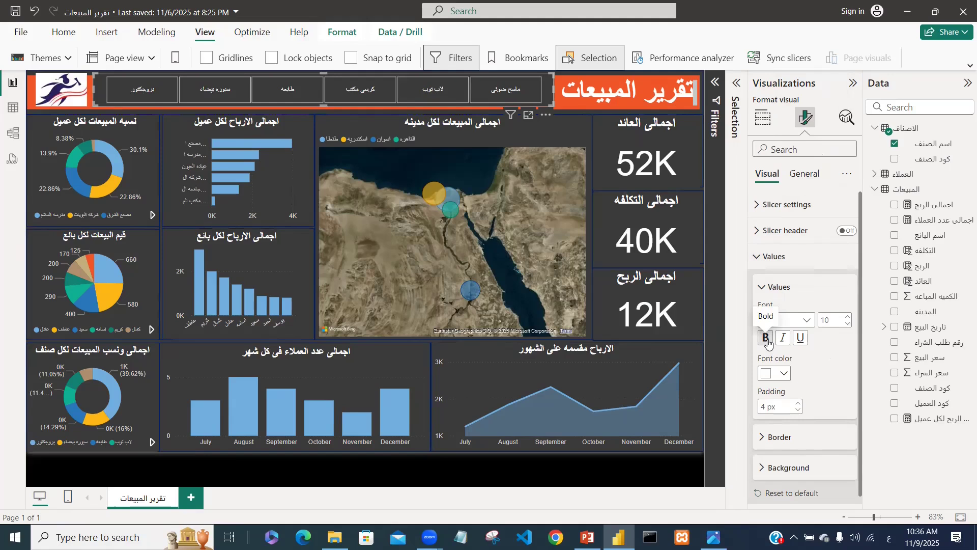
{"action": "left_click", "coordinate": [785, 376]}
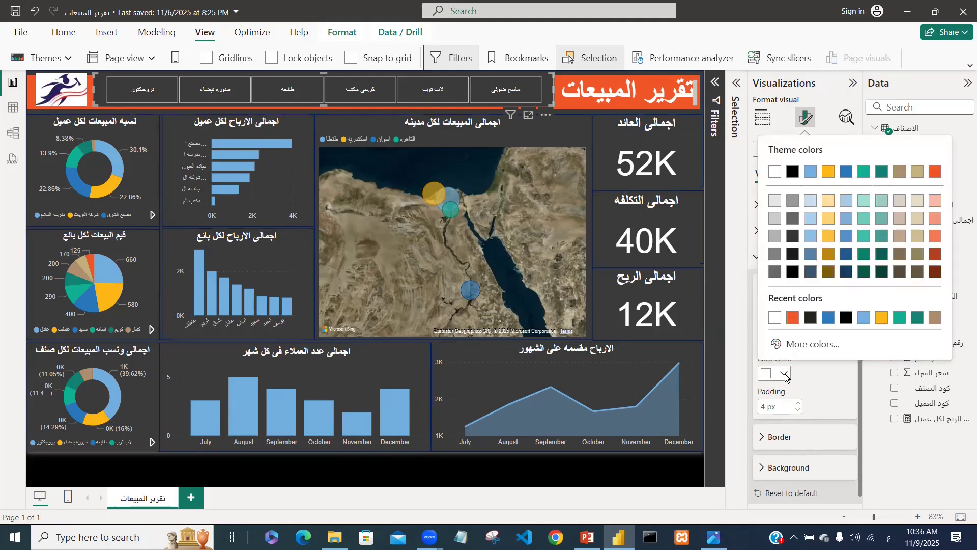
{"action": "left_click", "coordinate": [793, 317]}
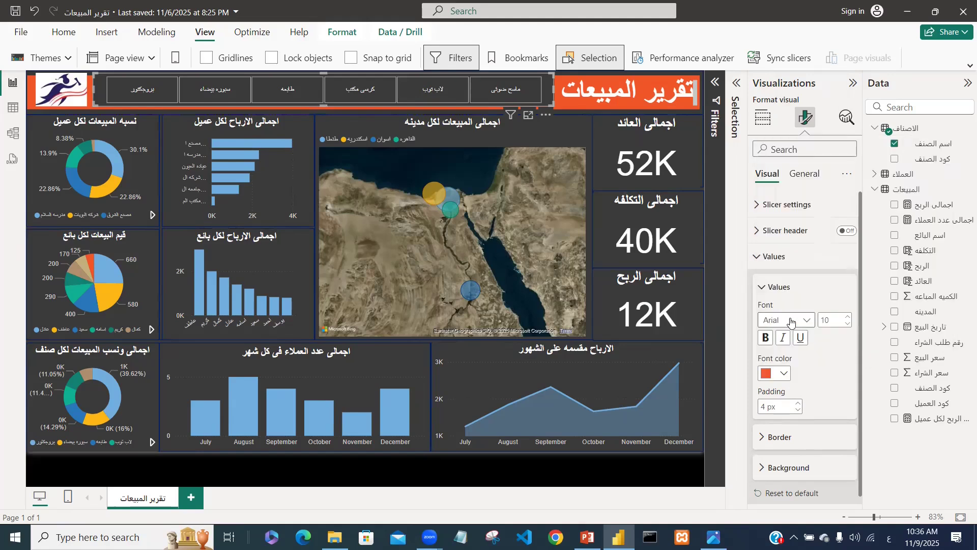
{"action": "left_click", "coordinate": [765, 343]}
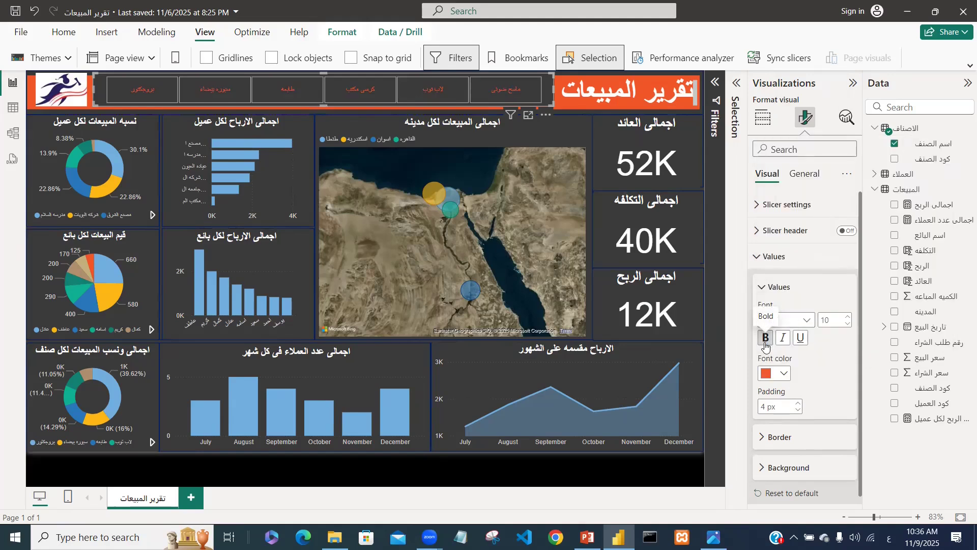
{"action": "left_click", "coordinate": [848, 317]}
{"action": "left_click", "coordinate": [848, 318]}
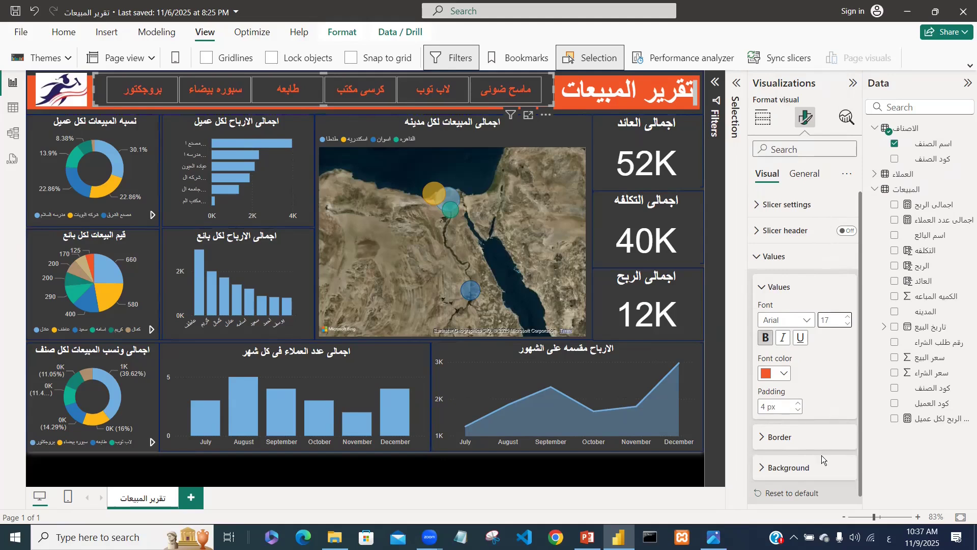
Turn off the top, bottom, left and right borders of the item slicer's values
{"action": "left_click", "coordinate": [820, 440]}
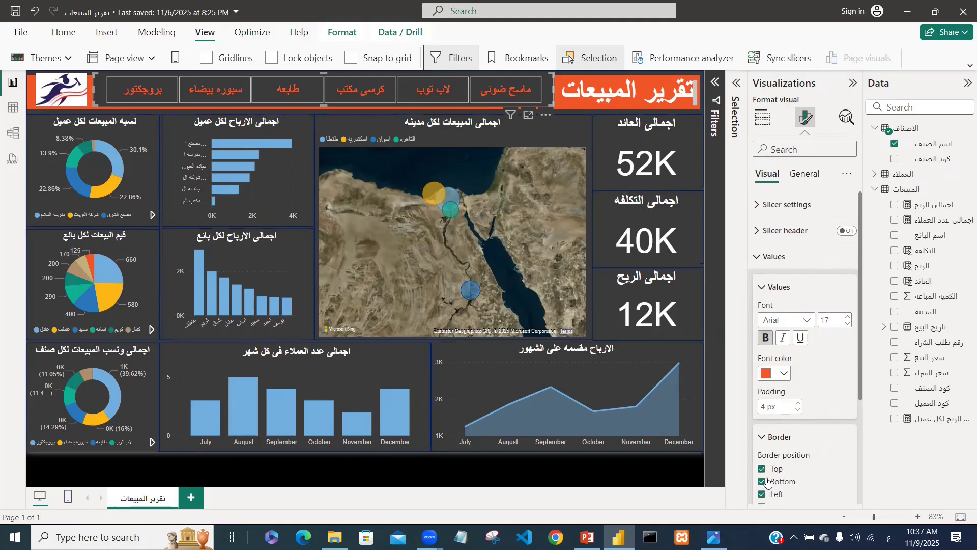
{"action": "left_click_drag", "start_coordinate": [862, 397], "coordinate": [866, 479]}
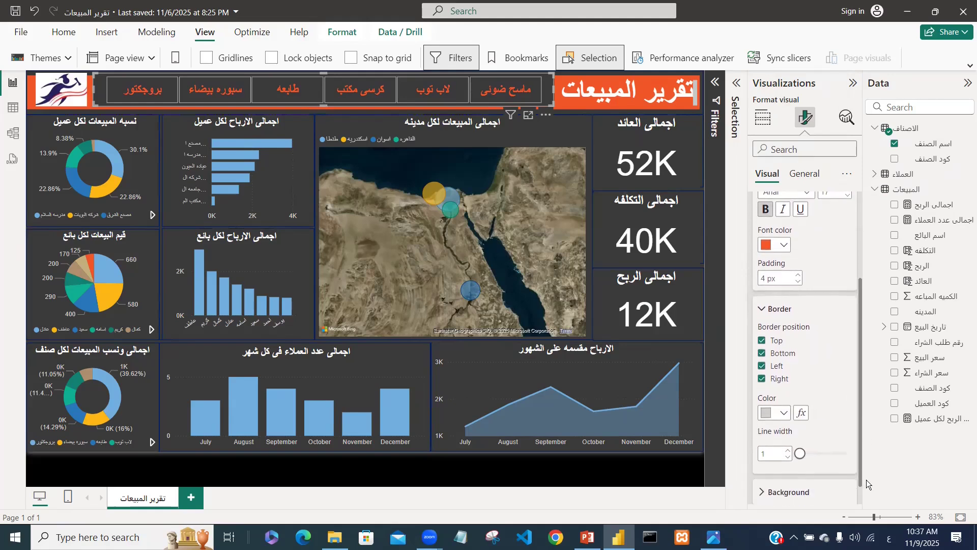
{"action": "left_click", "coordinate": [762, 341]}
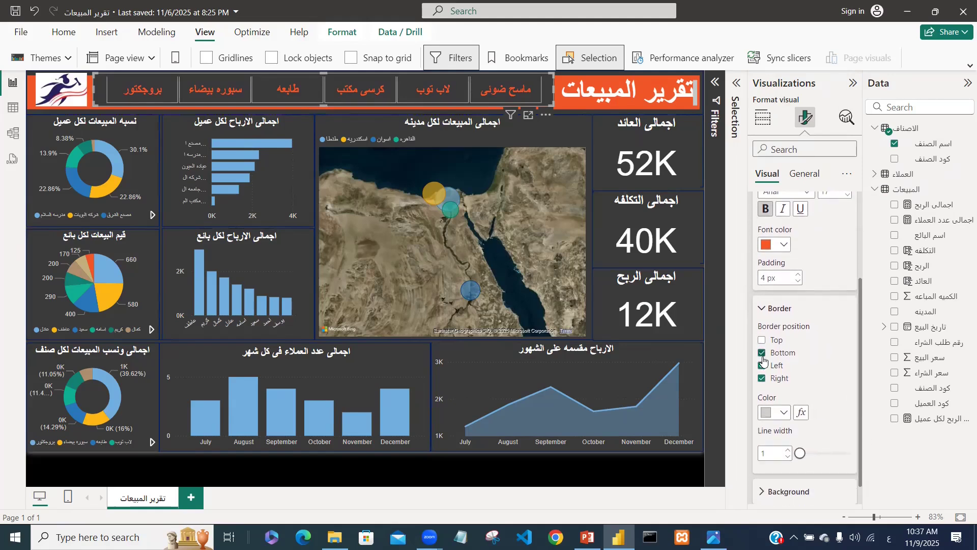
{"action": "left_click", "coordinate": [763, 366]}
{"action": "left_click", "coordinate": [762, 379]}
{"action": "left_click", "coordinate": [762, 354]}
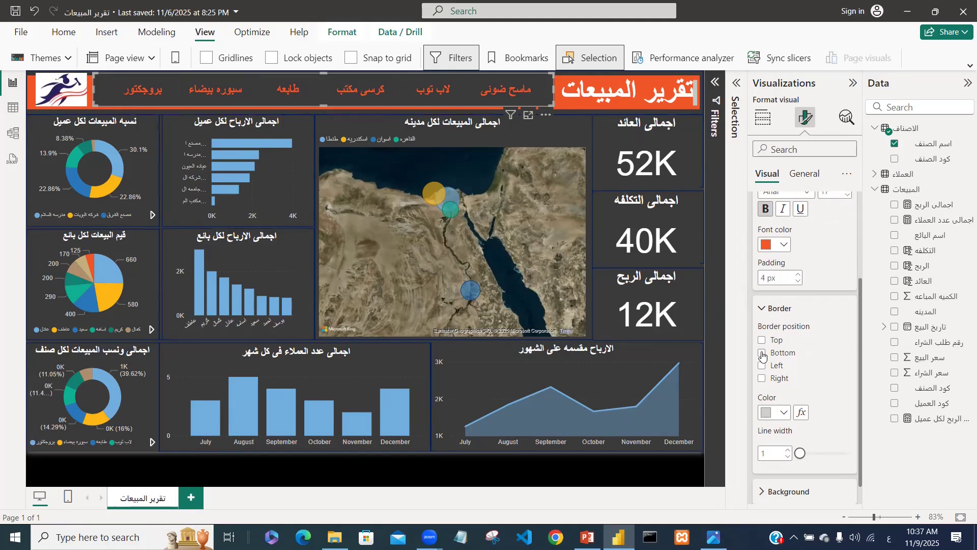
{"action": "left_click", "coordinate": [765, 309]}
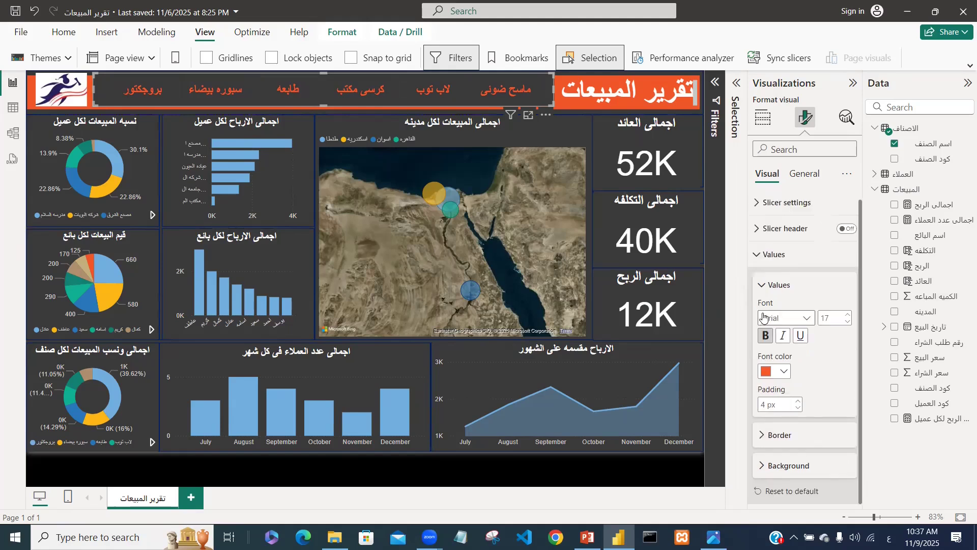
{"action": "left_click", "coordinate": [762, 286]}
Set the item slicer's background transparency to 100%
{"action": "left_click", "coordinate": [804, 174]}
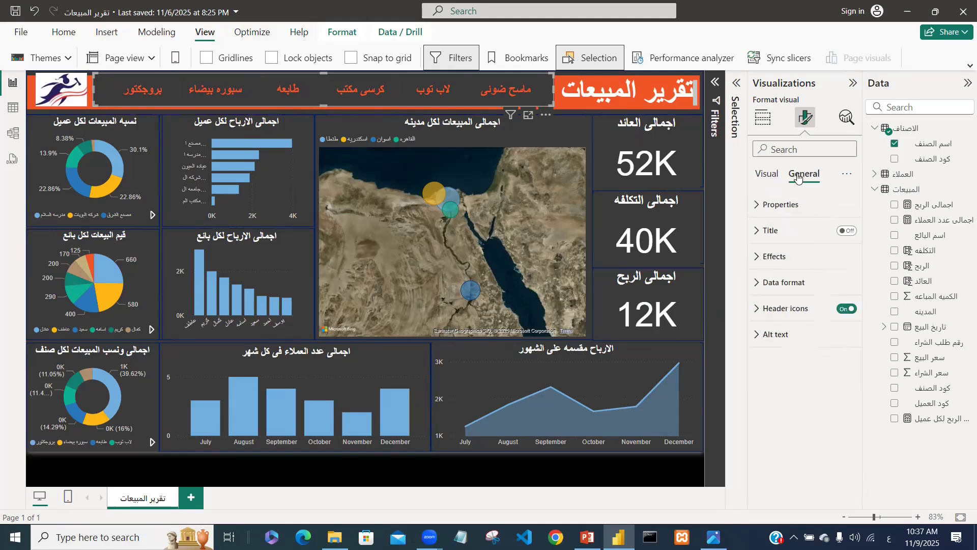
{"action": "left_click", "coordinate": [786, 262]}
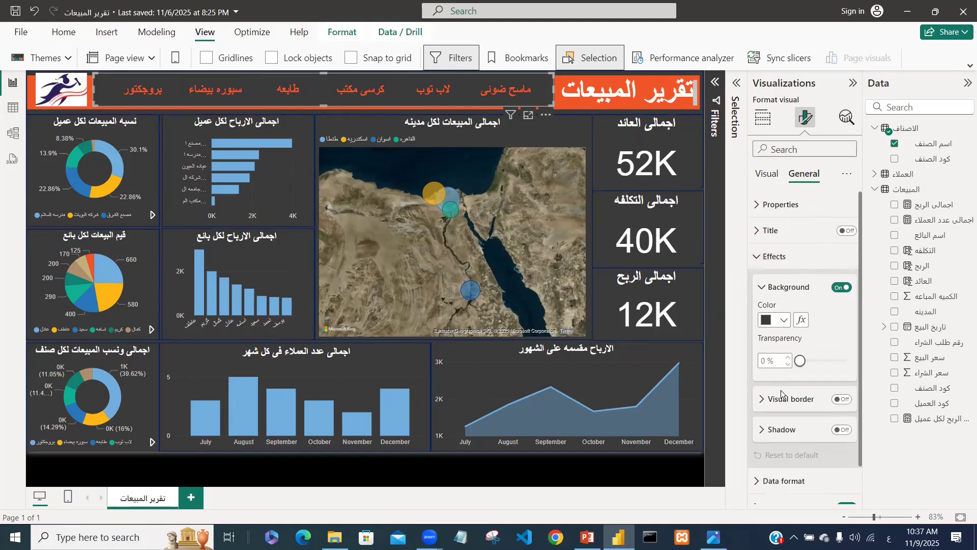
{"action": "left_click_drag", "start_coordinate": [803, 365], "coordinate": [866, 349]}
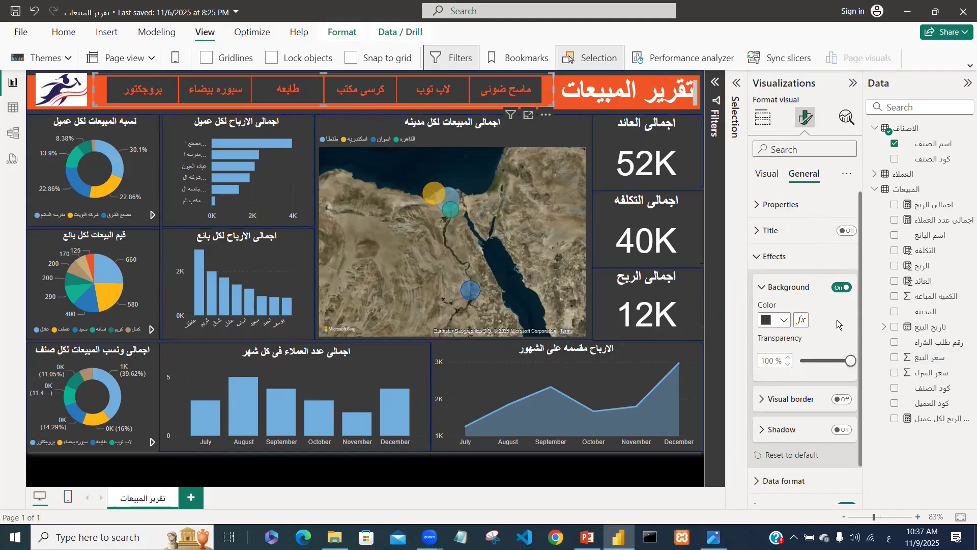
{"action": "left_click", "coordinate": [795, 486]}
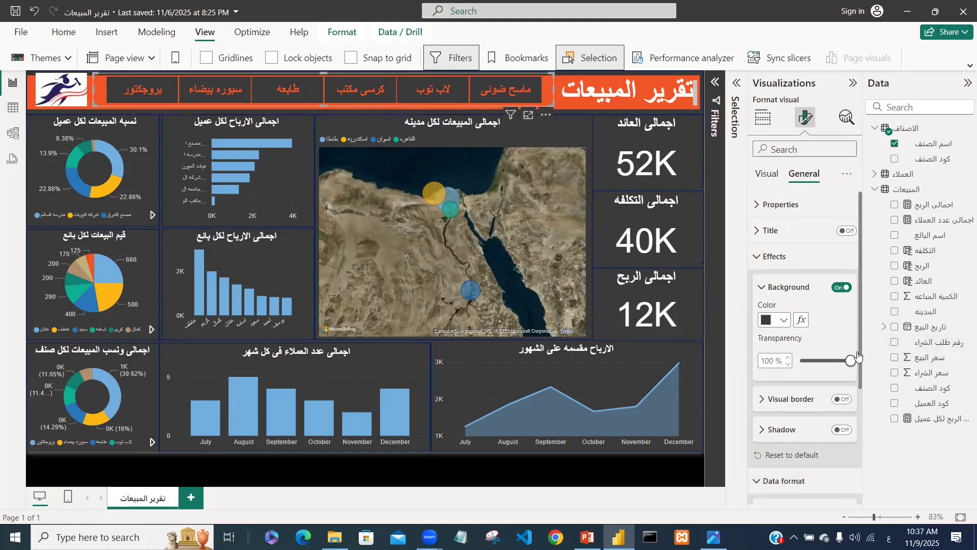
{"action": "left_click_drag", "start_coordinate": [858, 350], "coordinate": [862, 478]}
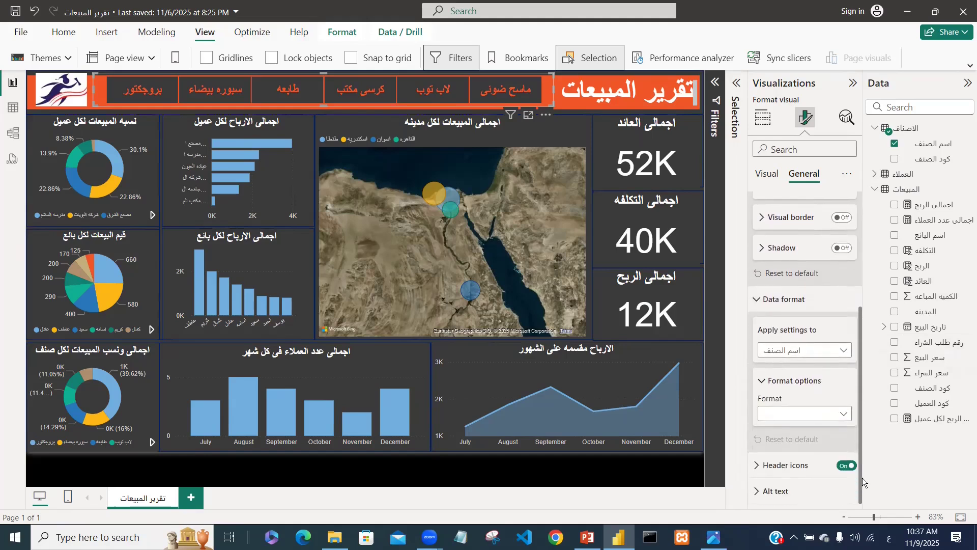
{"action": "scroll", "coordinate": [794, 422], "scroll_direction": "up", "scroll_amount": 3}
{"action": "left_click", "coordinate": [758, 413]}
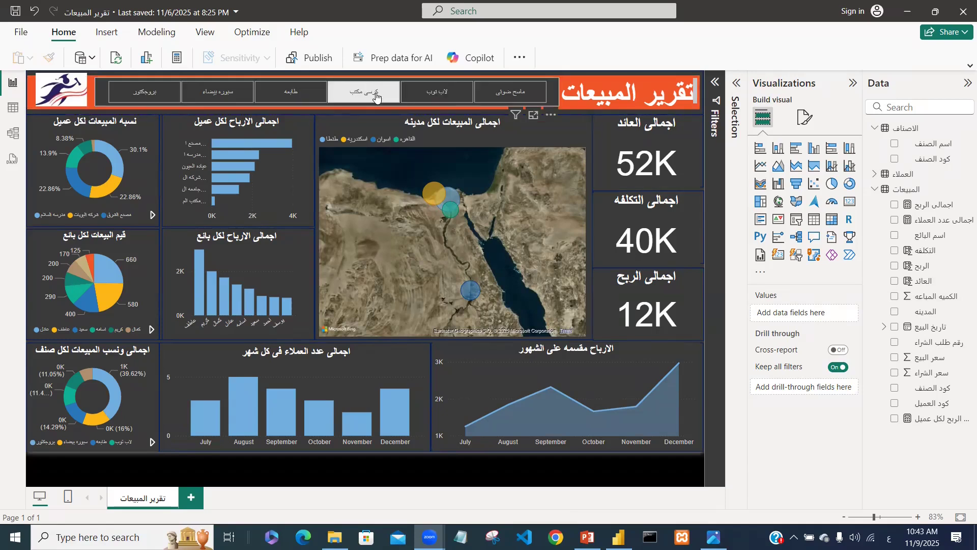
Select the item slicer behind the title text box through the page's layer order list, then collapse the list
{"action": "left_click", "coordinate": [549, 77]}
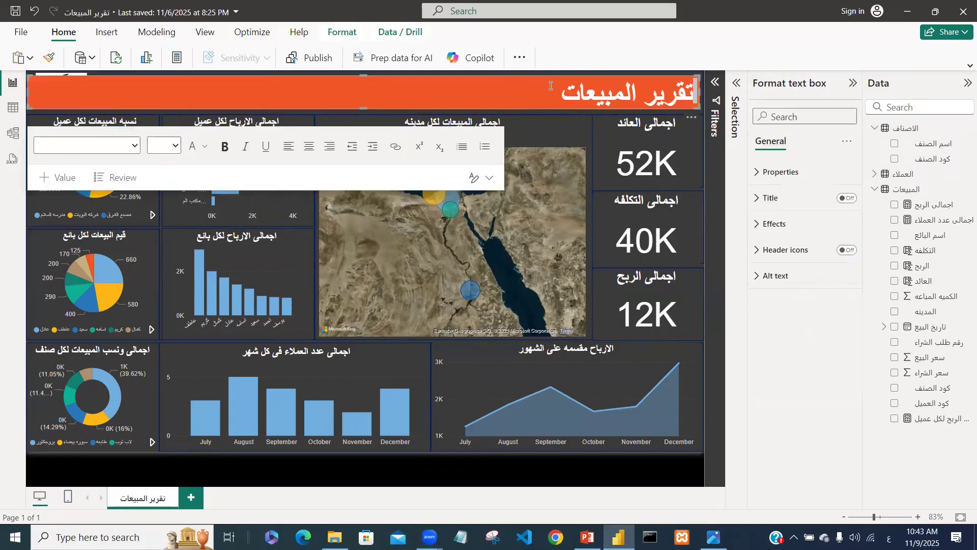
{"action": "left_click", "coordinate": [524, 90]}
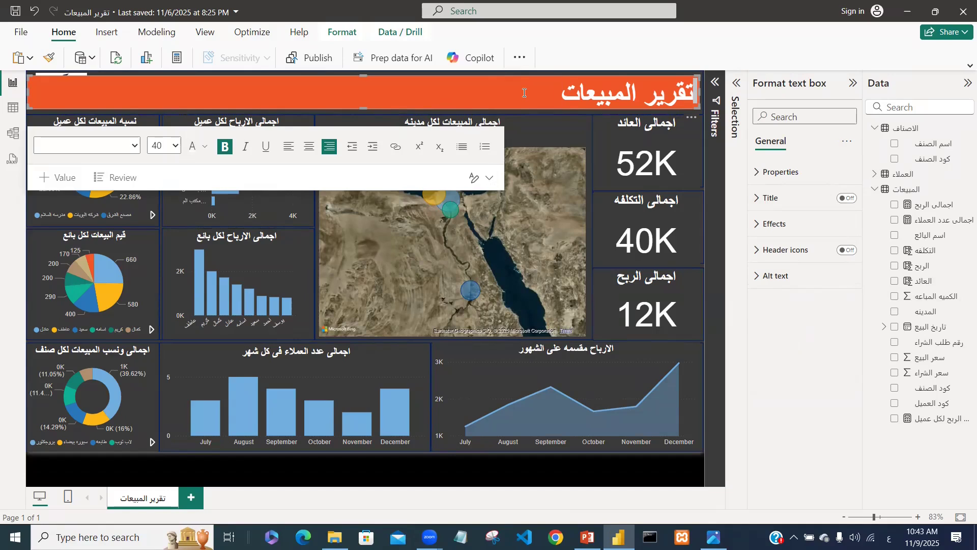
{"action": "left_click", "coordinate": [206, 33]}
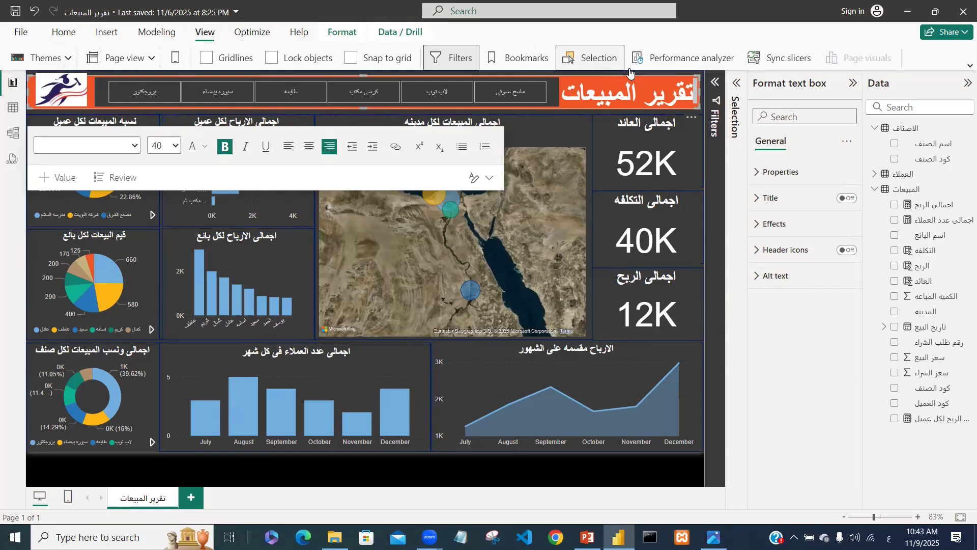
{"action": "left_click", "coordinate": [593, 58]}
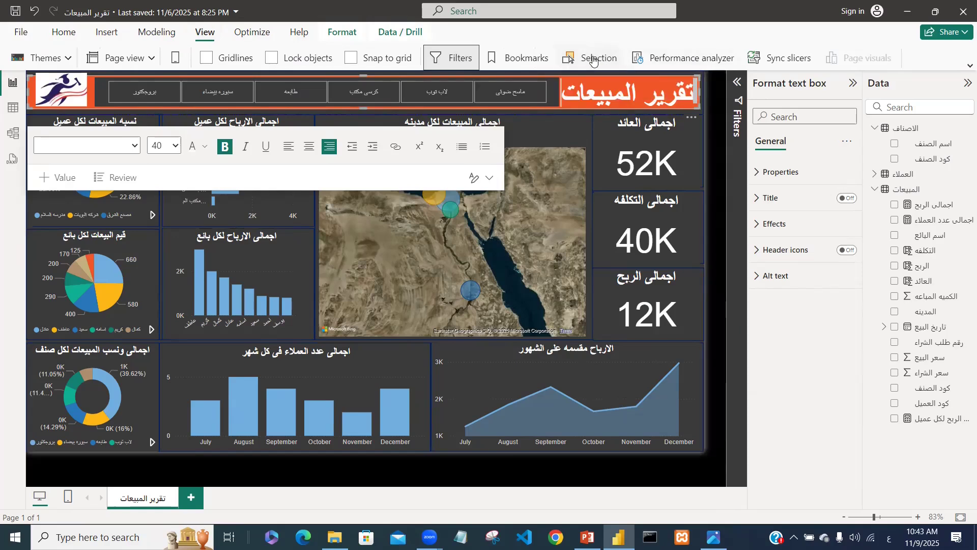
{"action": "left_click", "coordinate": [593, 59]}
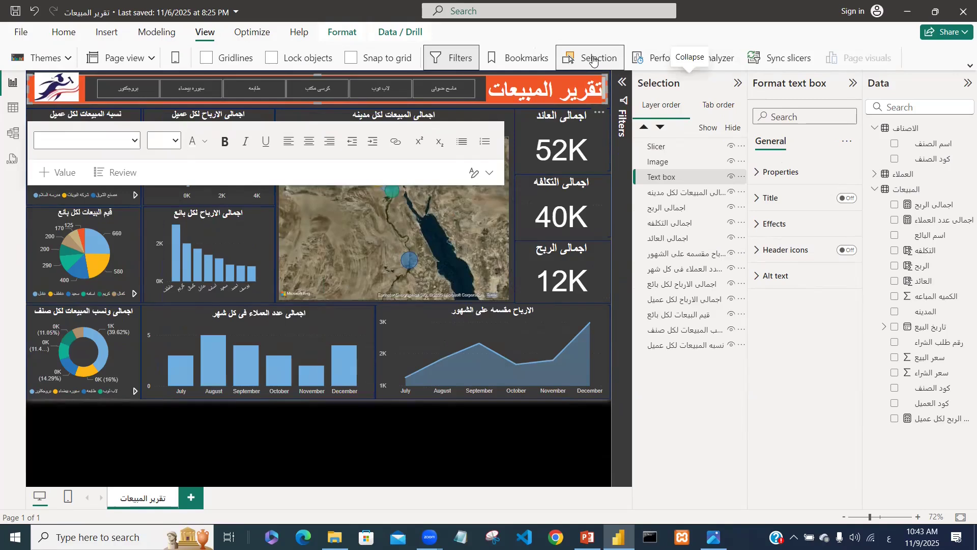
{"action": "left_click", "coordinate": [666, 147]}
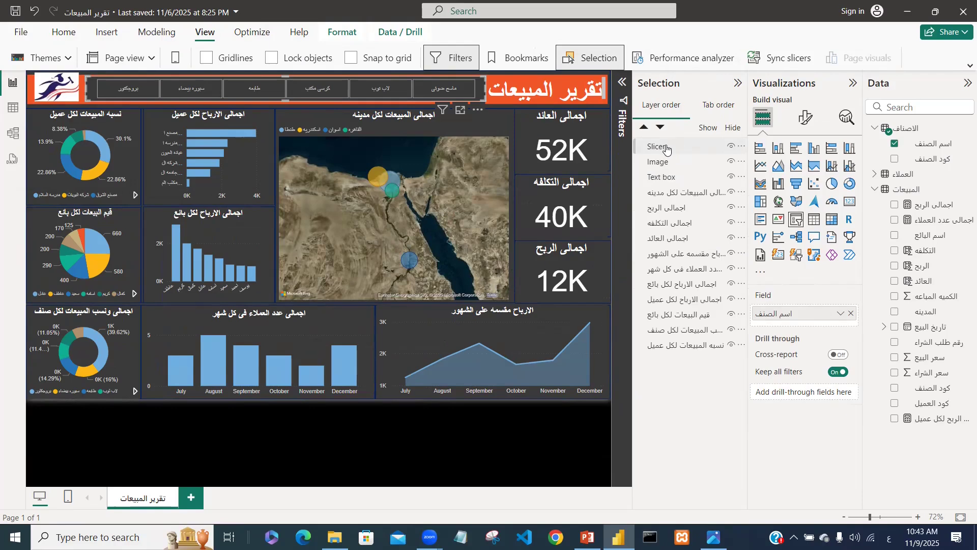
{"action": "left_click", "coordinate": [738, 85]}
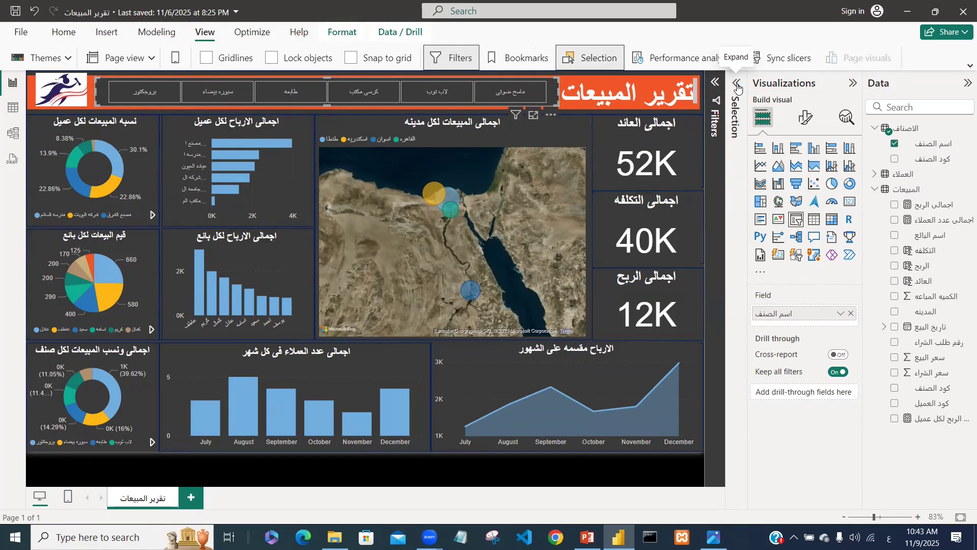
Remove the top, bottom, left and right borders around the item slicer's values in the banner
{"action": "left_click", "coordinate": [808, 121]}
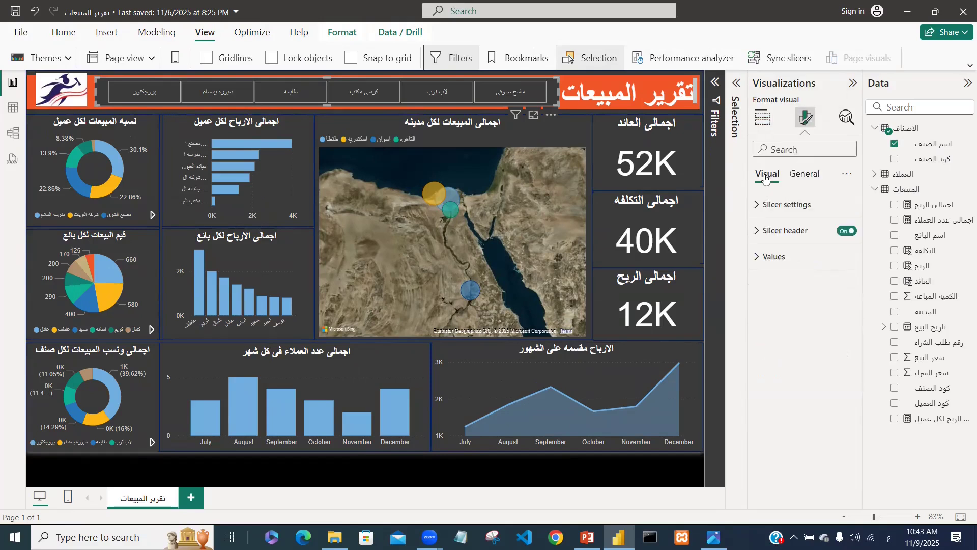
{"action": "left_click", "coordinate": [779, 205]}
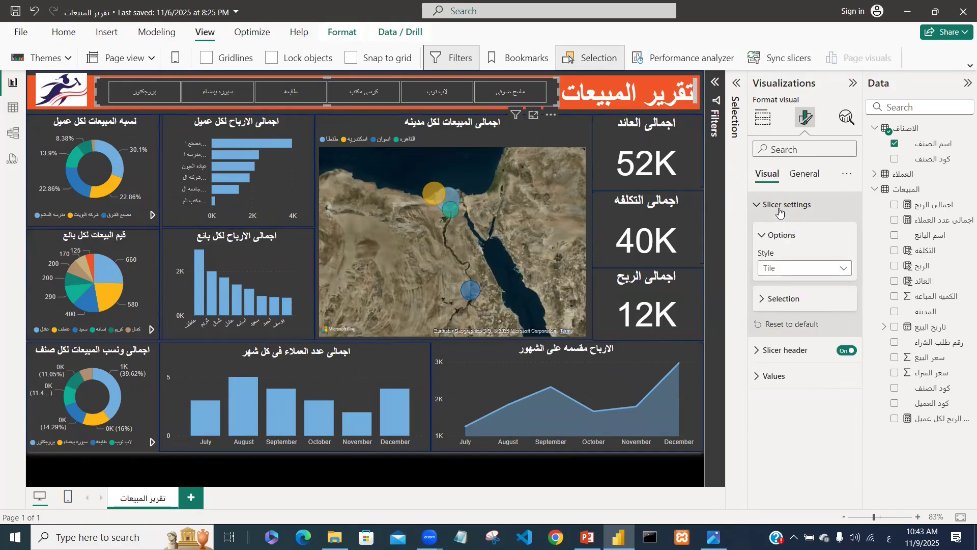
{"action": "left_click", "coordinate": [758, 210]}
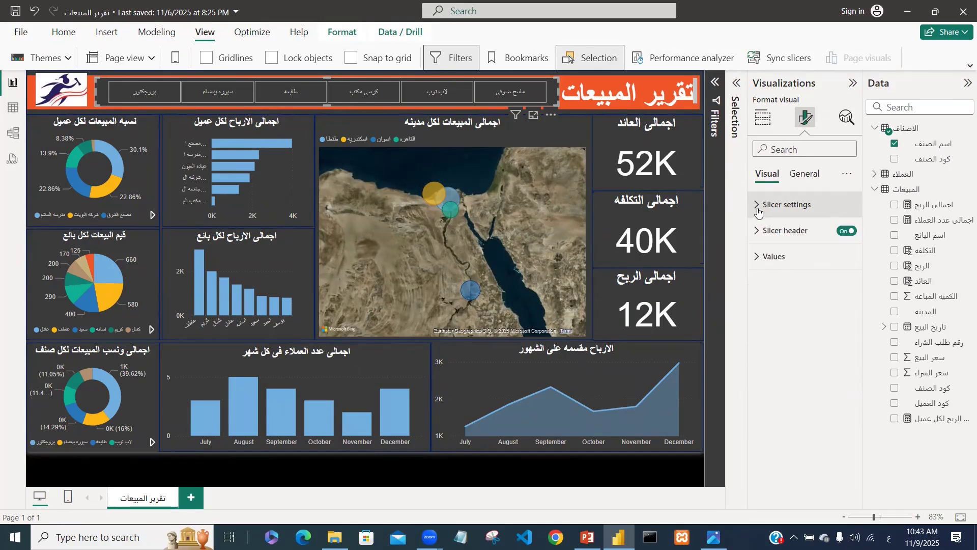
{"action": "left_click", "coordinate": [779, 258]}
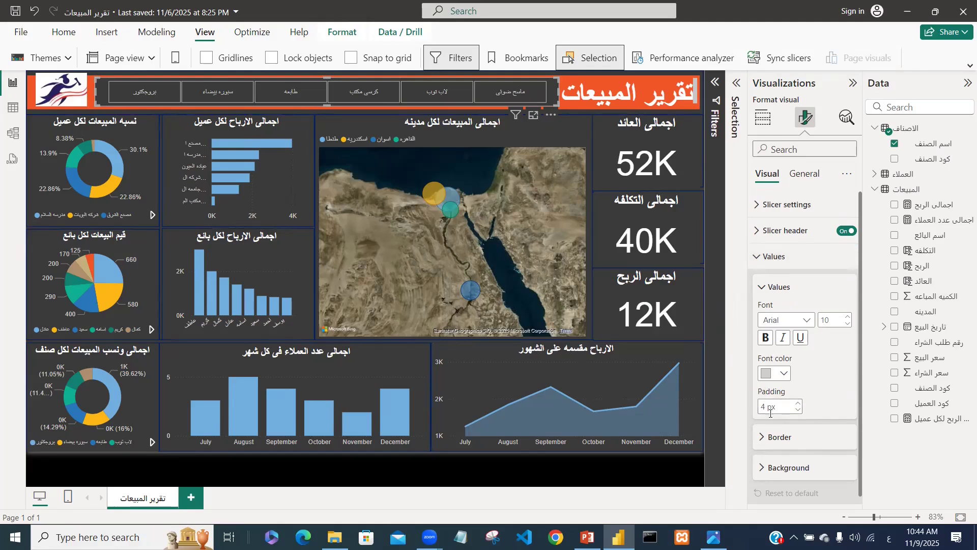
{"action": "left_click", "coordinate": [794, 438]}
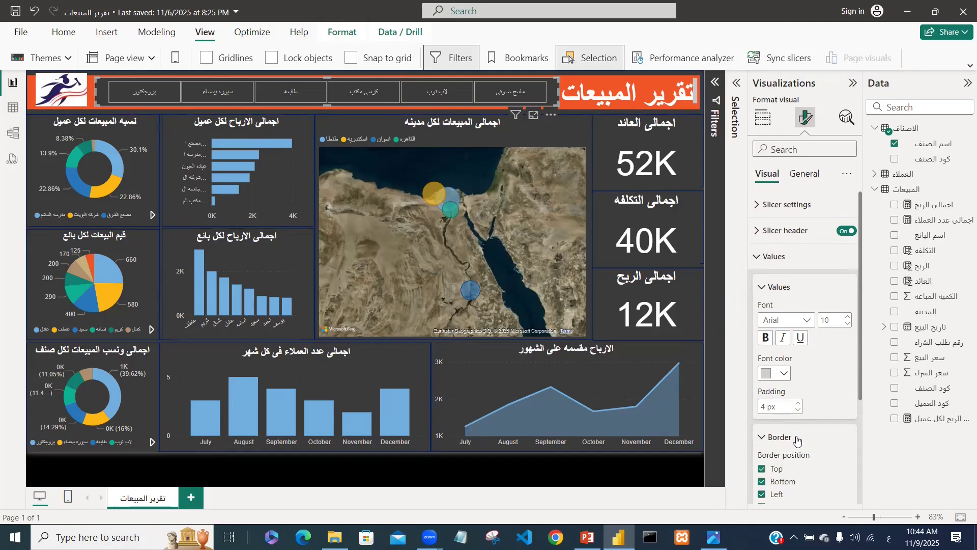
{"action": "left_click", "coordinate": [761, 469]}
{"action": "left_click", "coordinate": [762, 482]}
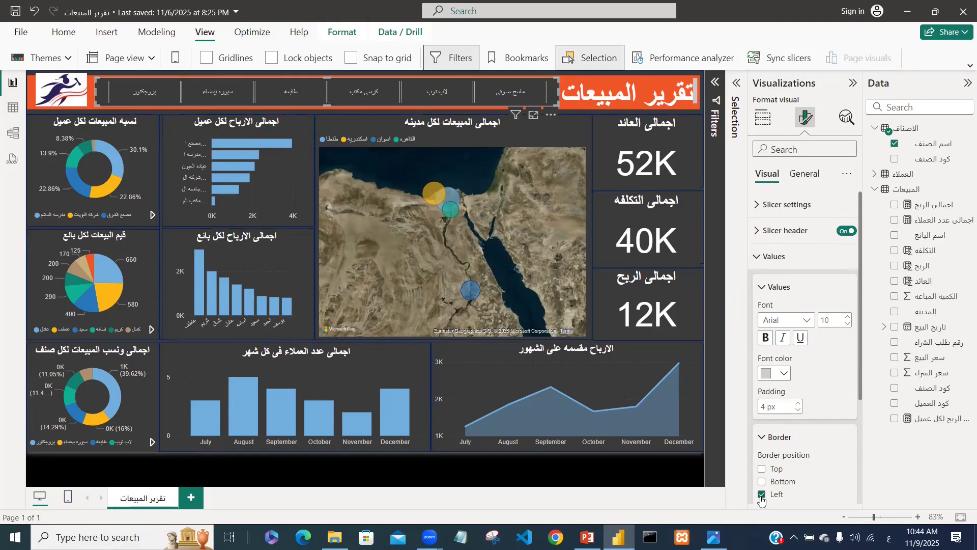
{"action": "left_click", "coordinate": [761, 494]}
{"action": "scroll", "coordinate": [860, 382], "scroll_direction": "down", "scroll_amount": 2}
{"action": "left_click", "coordinate": [761, 428]}
{"action": "left_click", "coordinate": [762, 428]}
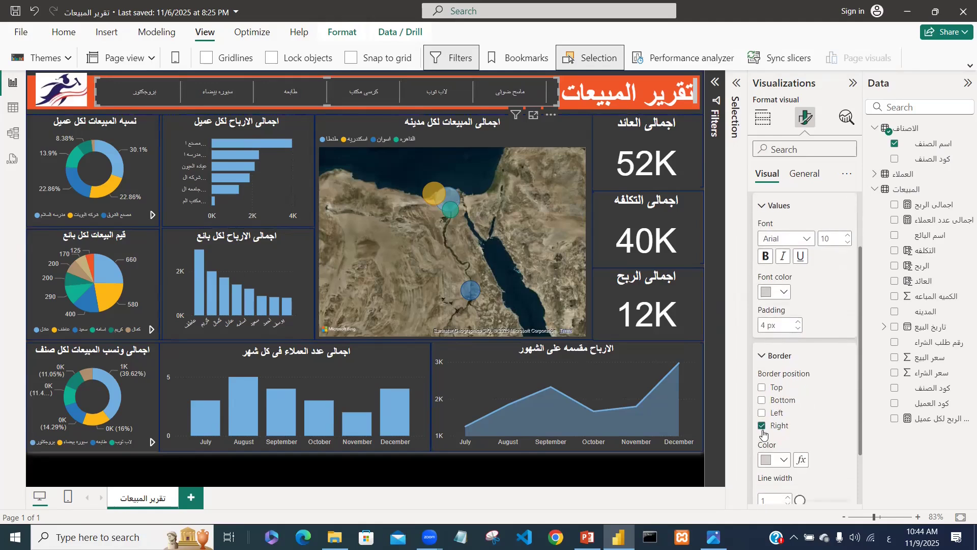
{"action": "left_click", "coordinate": [763, 356]}
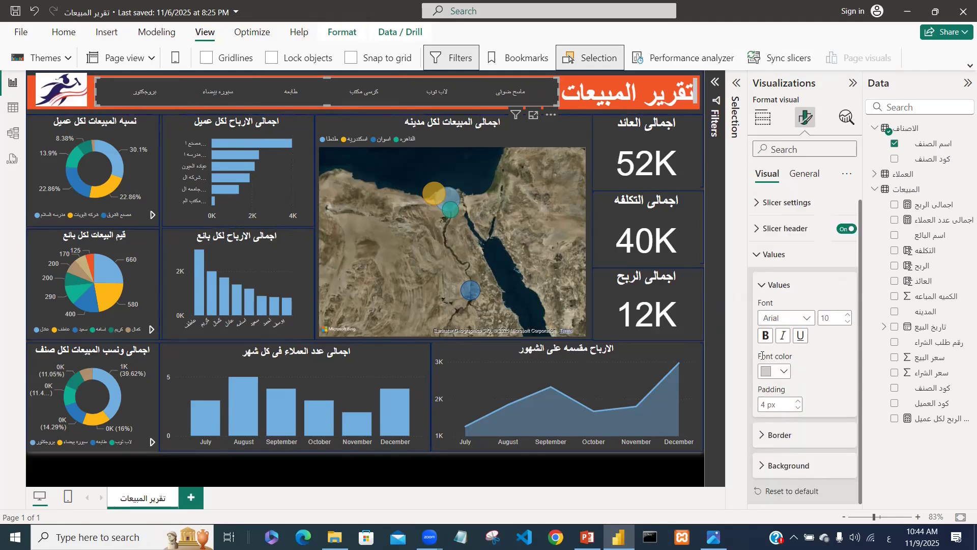
Set the background color of the item slicer's values to the recently used orange-red
{"action": "left_click", "coordinate": [760, 469]}
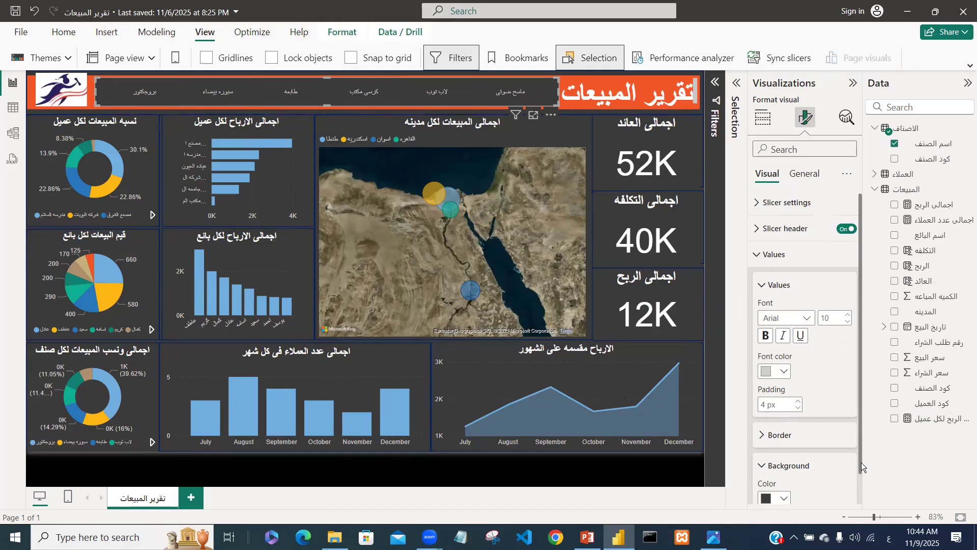
{"action": "left_click_drag", "start_coordinate": [861, 460], "coordinate": [853, 494]}
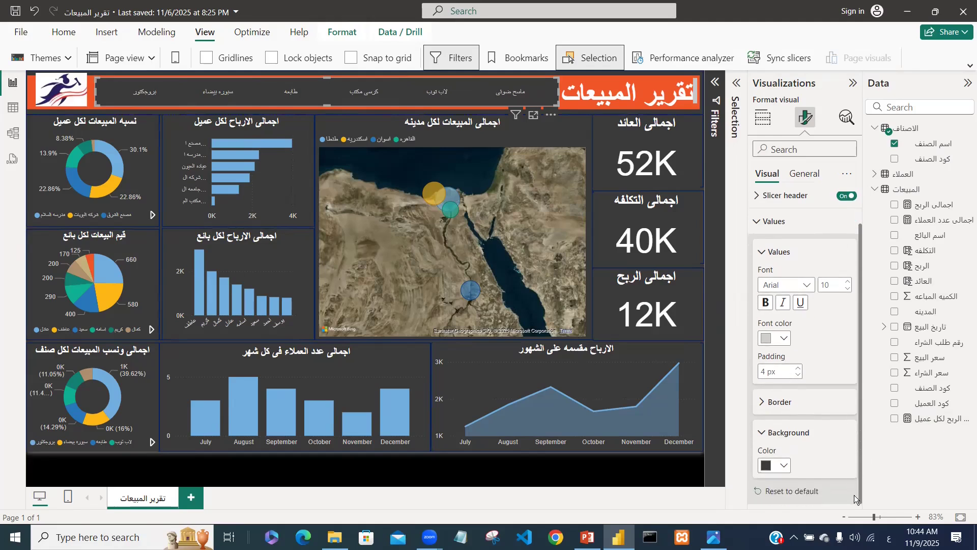
{"action": "left_click", "coordinate": [785, 467]}
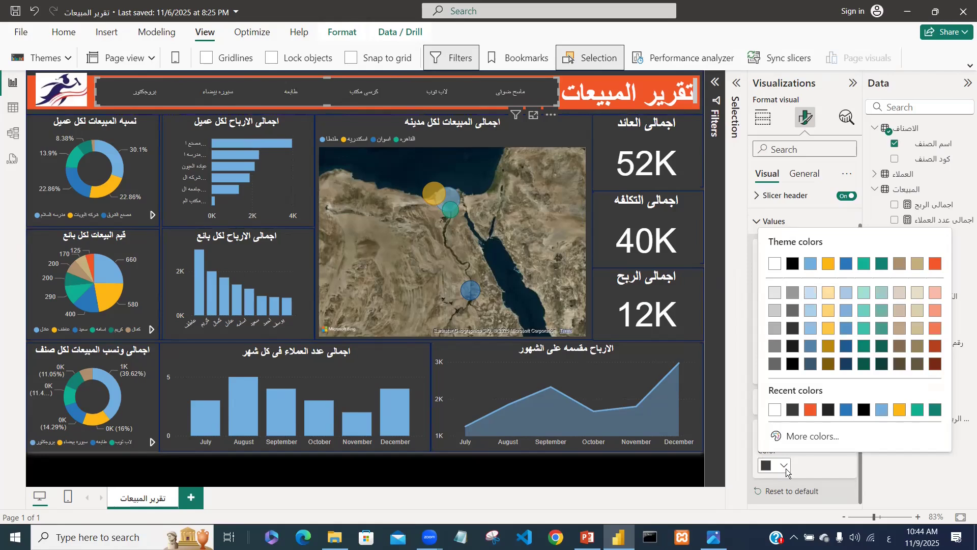
{"action": "left_click", "coordinate": [811, 409]}
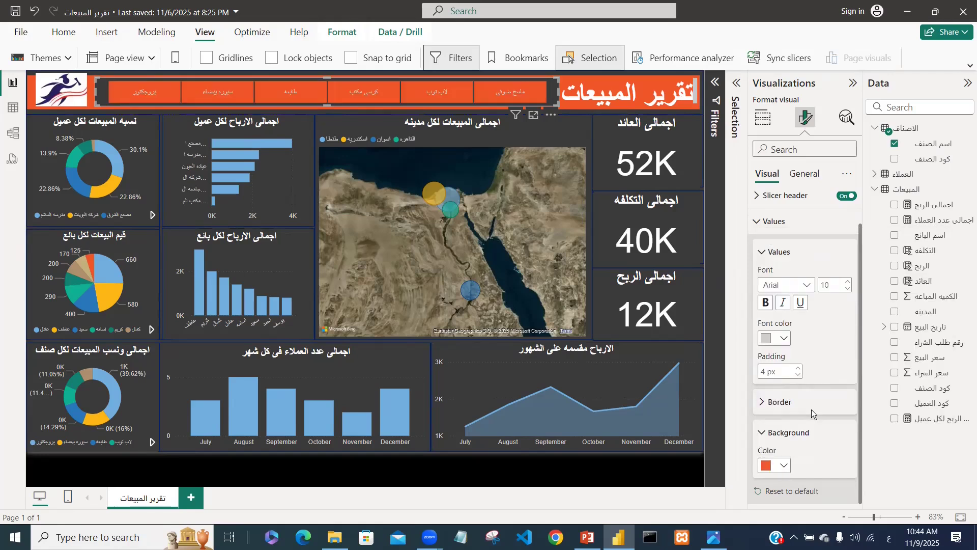
Make the item slicer's values bold and set their font size to 18
{"action": "left_click", "coordinate": [761, 436]}
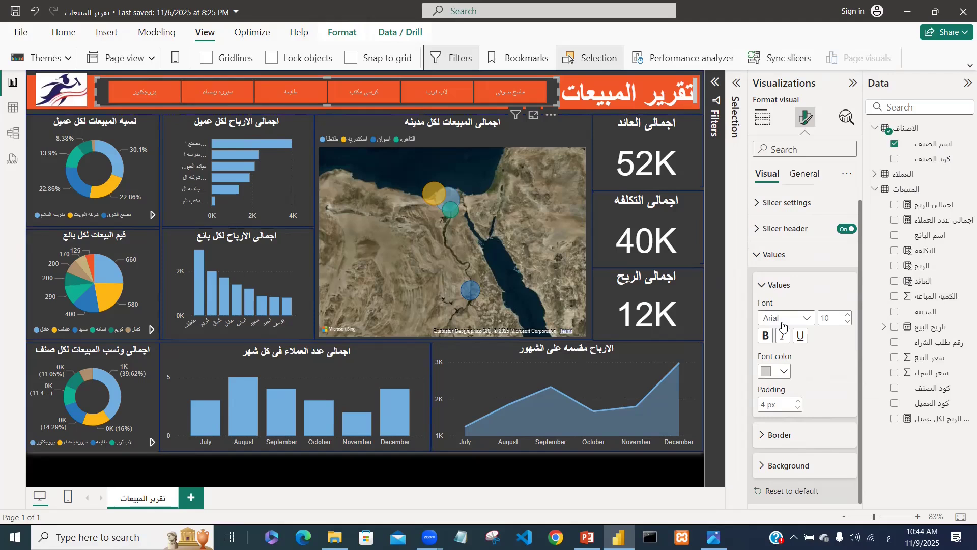
{"action": "left_click", "coordinate": [767, 336]}
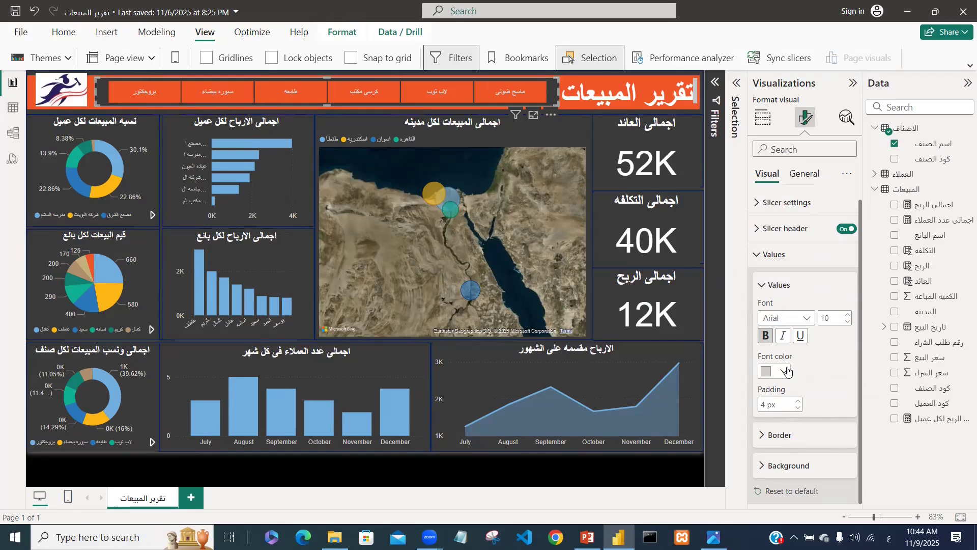
{"action": "left_click", "coordinate": [847, 316]}
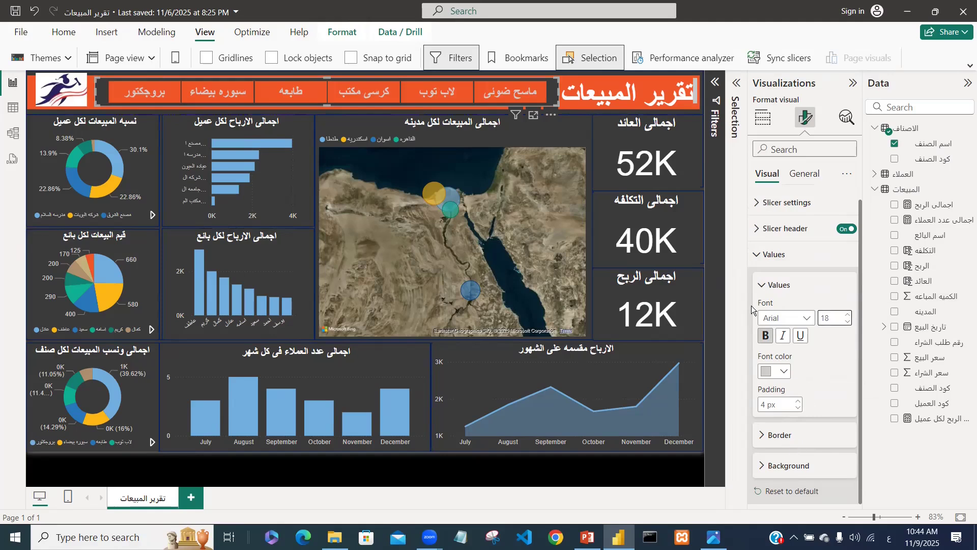
Show the page's layer order list and set the item slicer's overall background transparency to 100%
{"action": "left_click", "coordinate": [735, 311]}
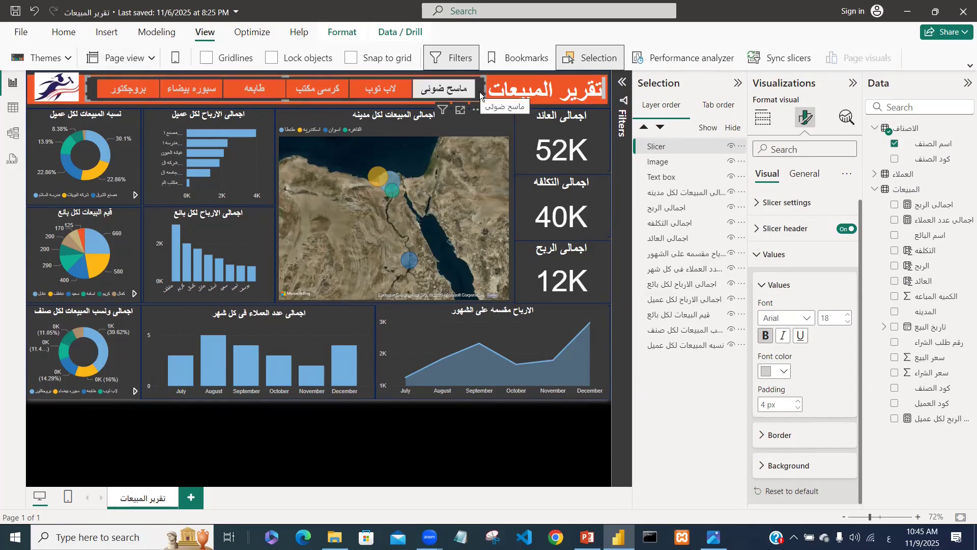
{"action": "left_click", "coordinate": [804, 175]}
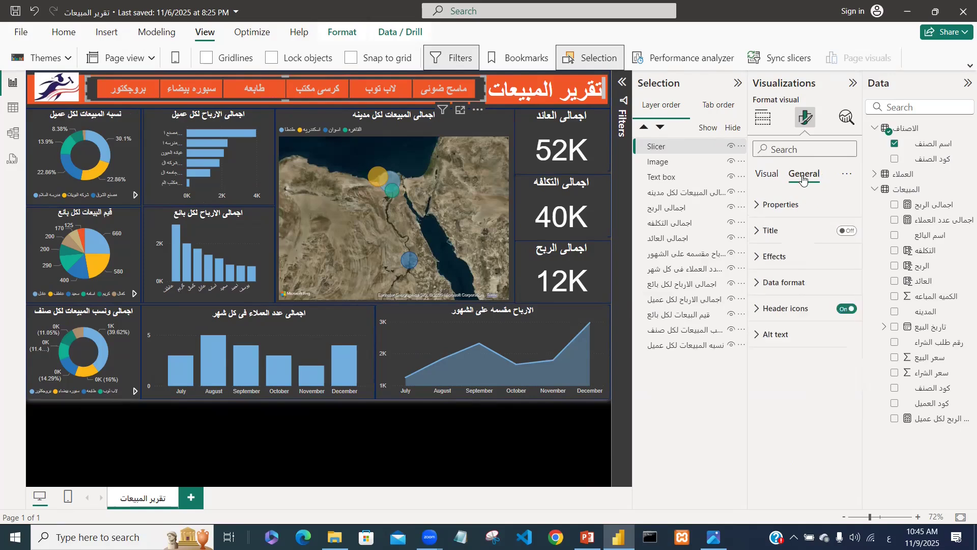
{"action": "left_click", "coordinate": [801, 268]}
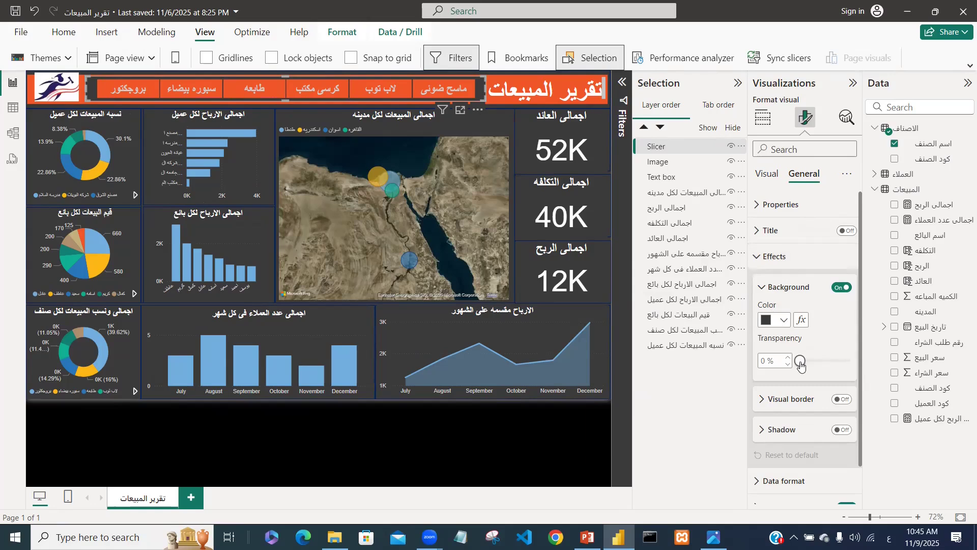
{"action": "left_click_drag", "start_coordinate": [800, 364], "coordinate": [907, 353]}
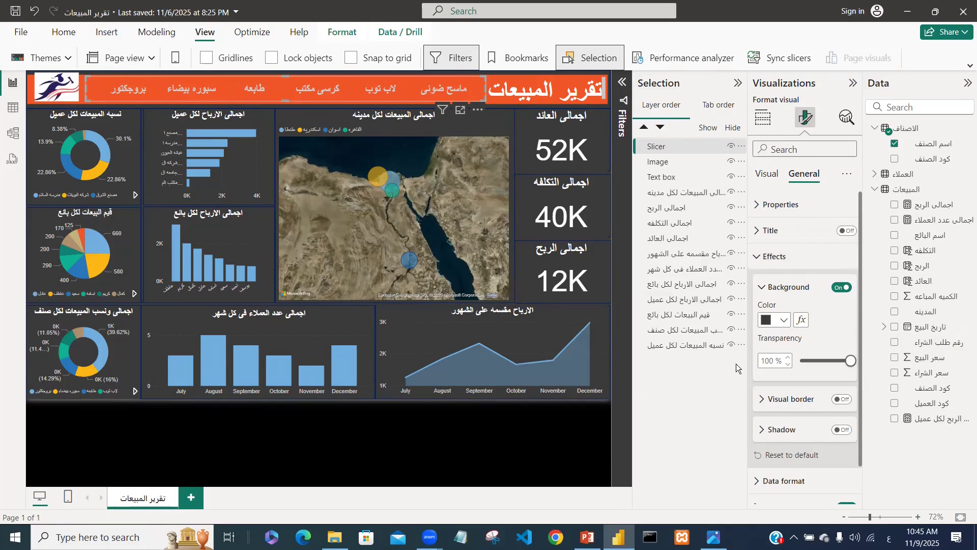
{"action": "left_click", "coordinate": [763, 288]}
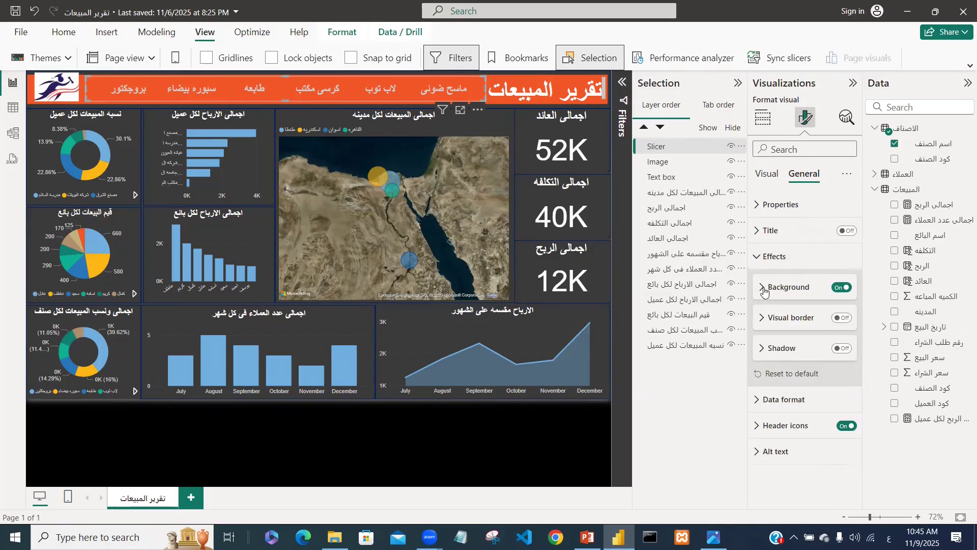
{"action": "left_click", "coordinate": [758, 256]}
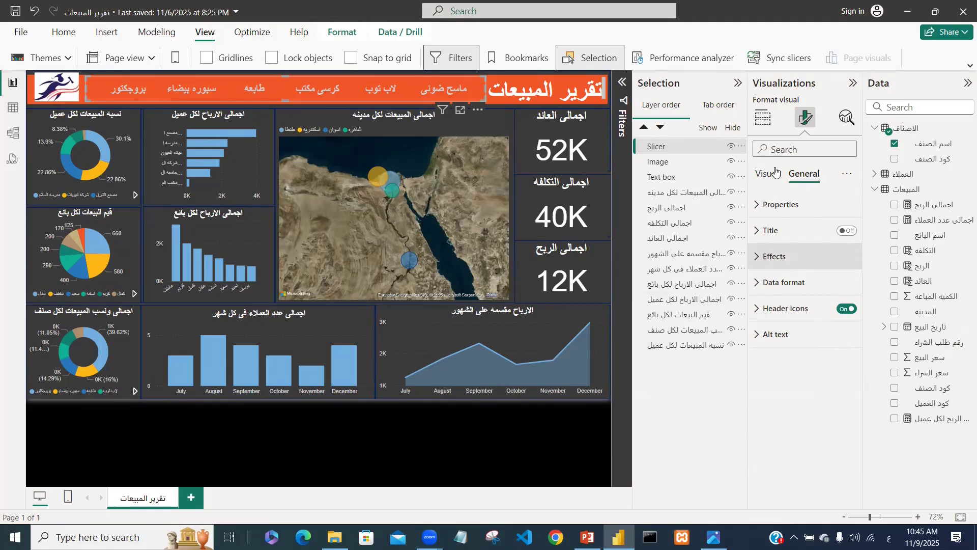
Set the item slicer's value font color to white and the font size to 20
{"action": "left_click", "coordinate": [767, 174]}
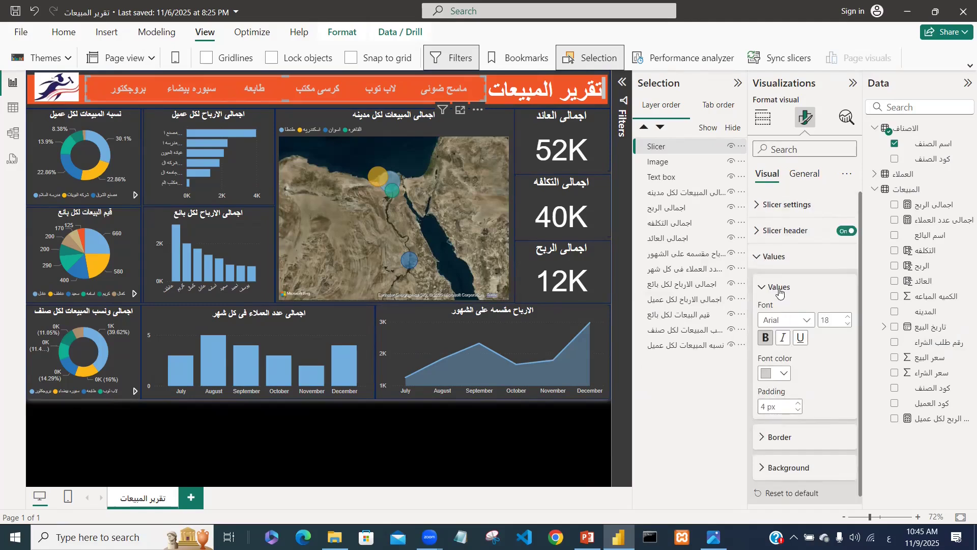
{"action": "left_click", "coordinate": [781, 374]}
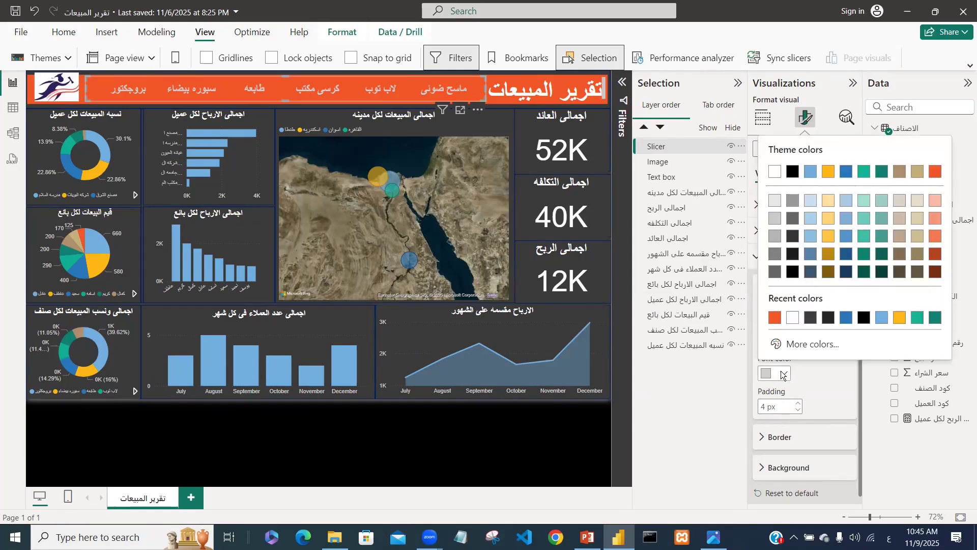
{"action": "left_click", "coordinate": [792, 317]}
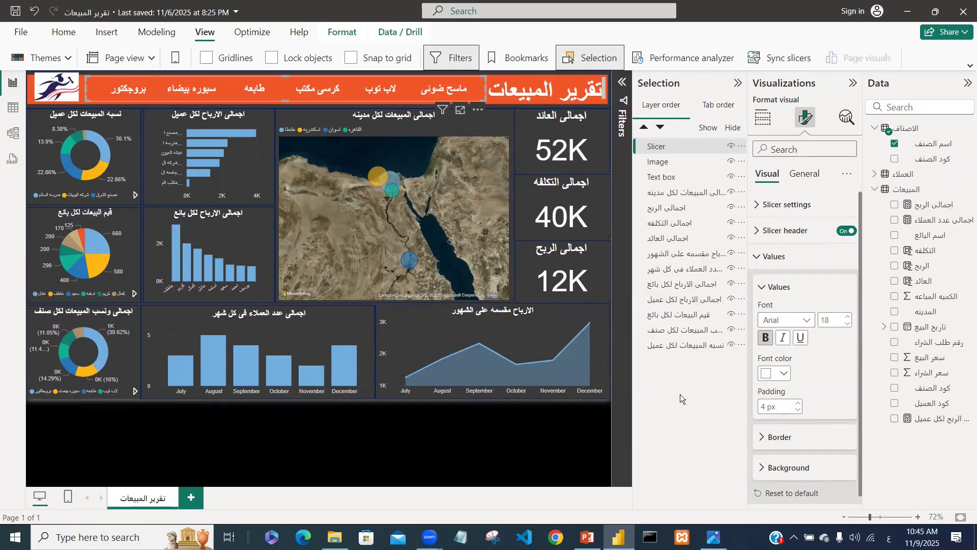
{"action": "left_click", "coordinate": [847, 318]}
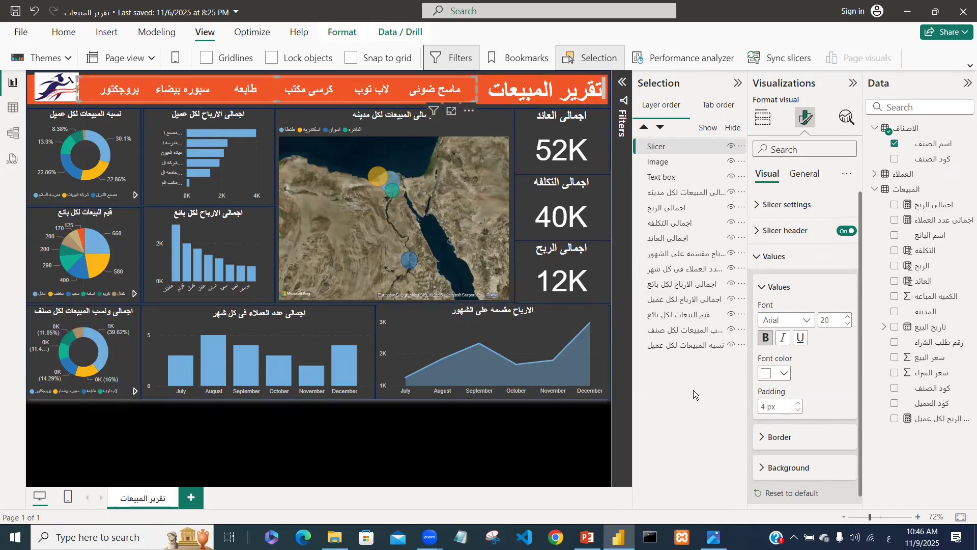
Set the background color of the total cost card (اجمالى التكلفه) to the banner's orange-red, then deselect the card
{"action": "left_click", "coordinate": [555, 196]}
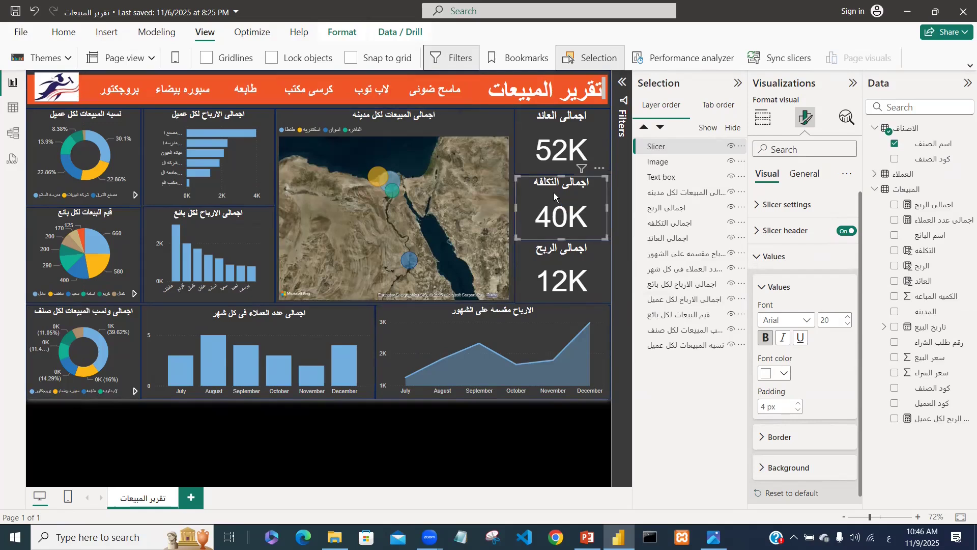
{"action": "left_click", "coordinate": [800, 182]}
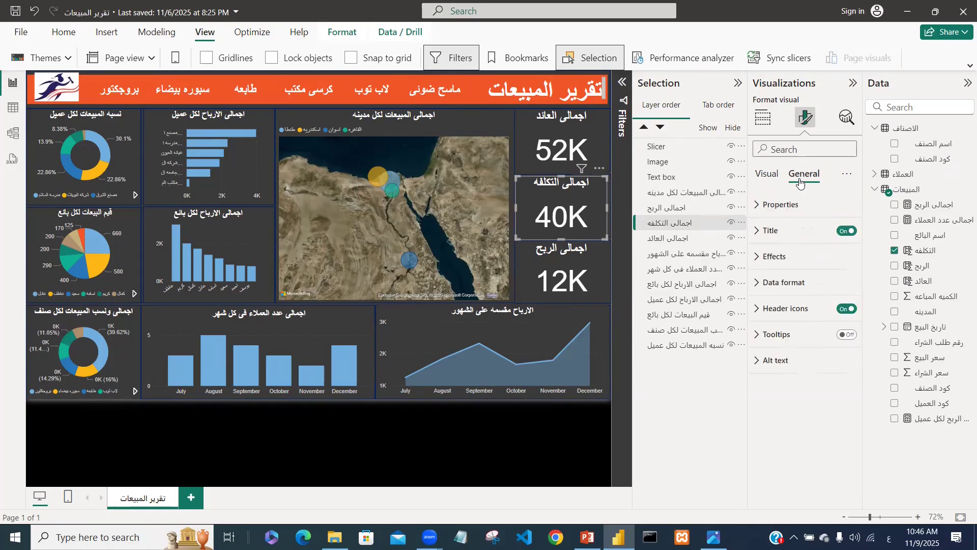
{"action": "left_click", "coordinate": [782, 257]}
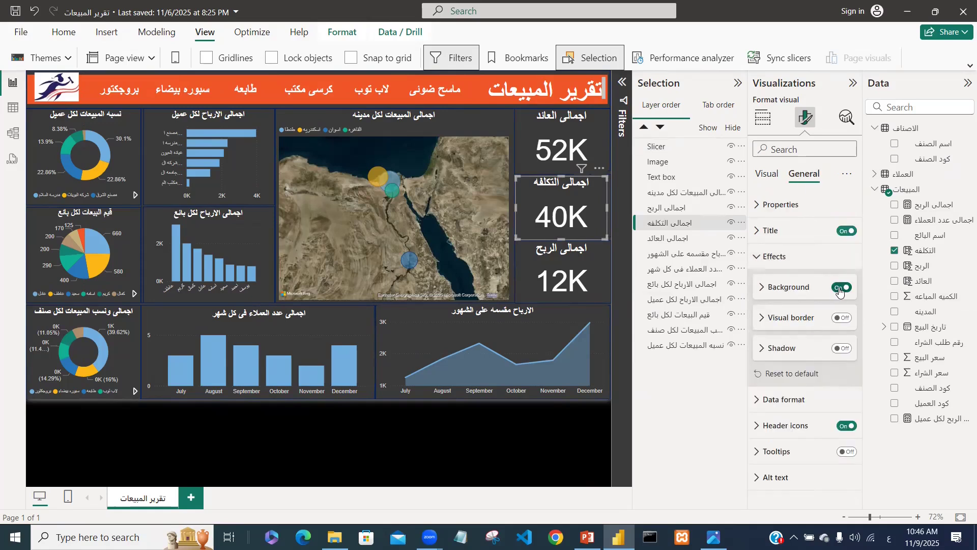
{"action": "left_click", "coordinate": [806, 294]}
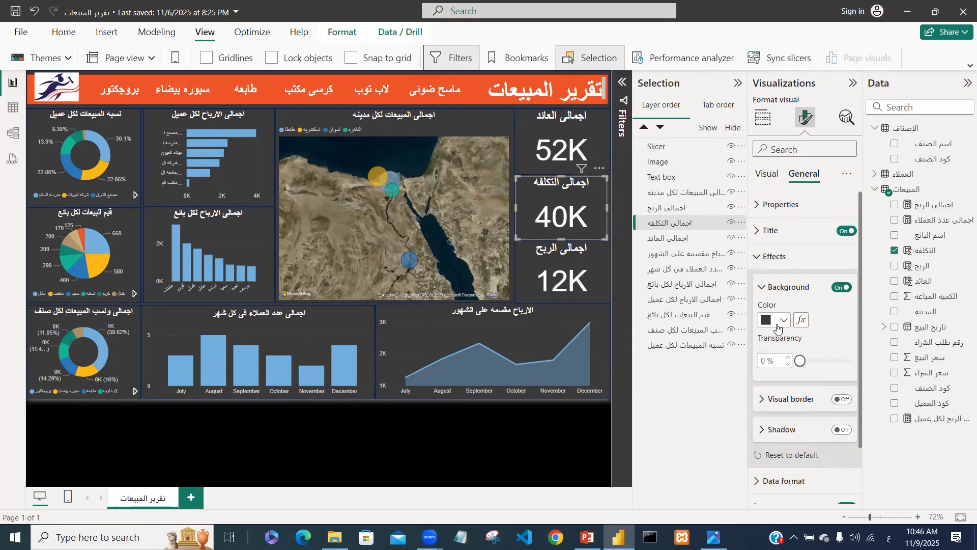
{"action": "left_click", "coordinate": [785, 320]}
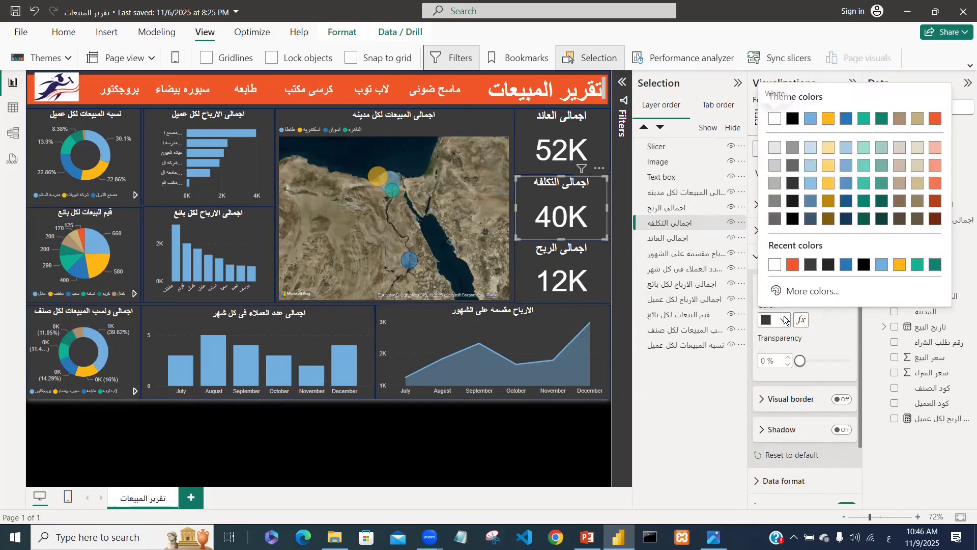
{"action": "left_click", "coordinate": [793, 264]}
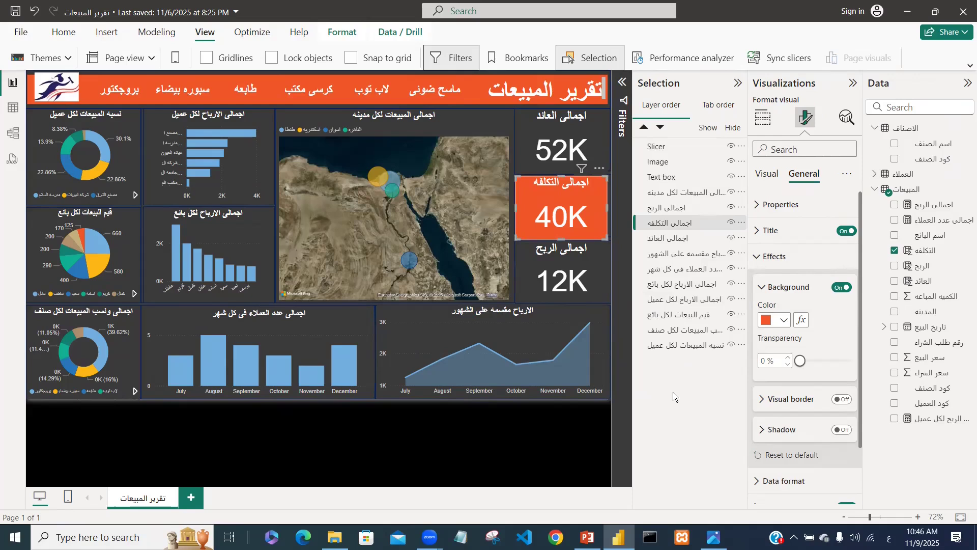
{"action": "left_click", "coordinate": [415, 442]}
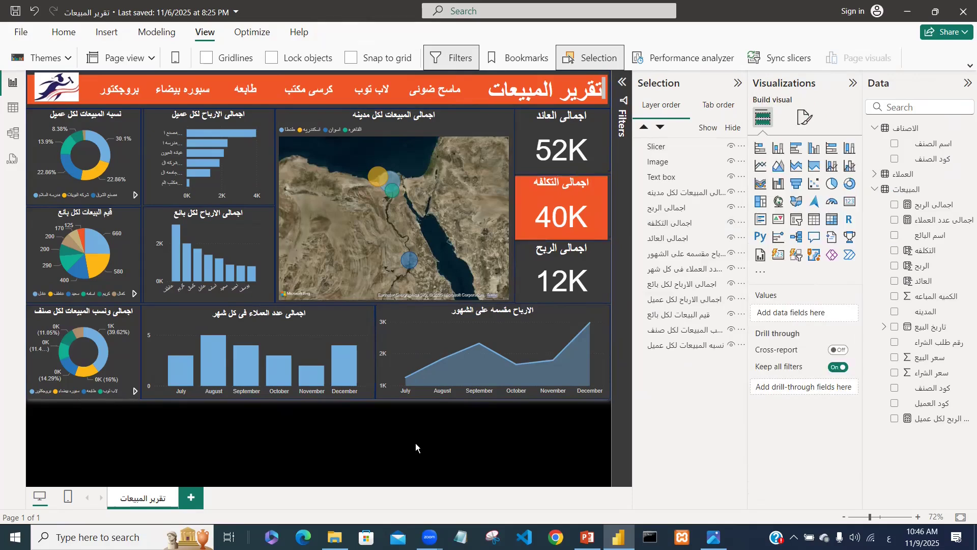
Reduce the height of the logo image slightly from its upper edge so it fits within the banner
{"action": "left_click", "coordinate": [62, 78]}
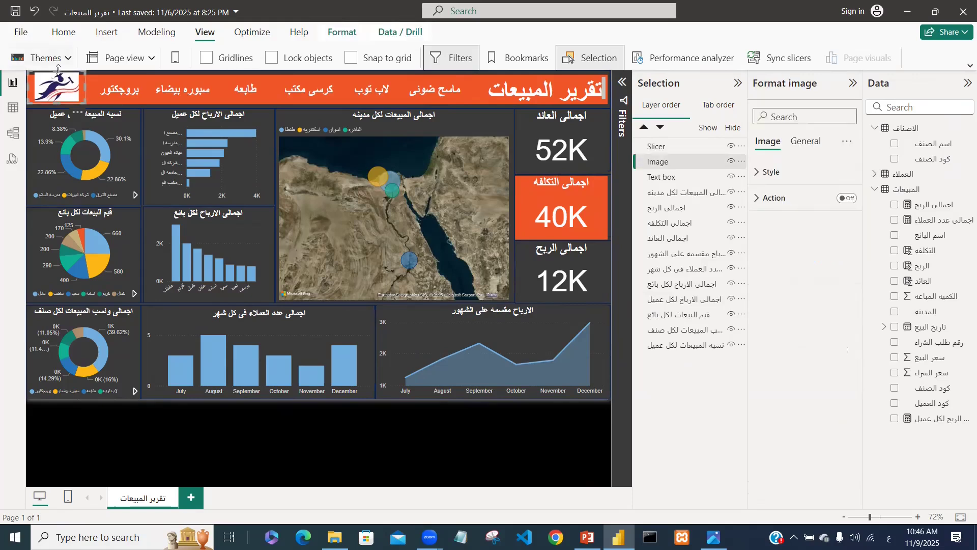
{"action": "left_click_drag", "start_coordinate": [53, 72], "coordinate": [53, 76]}
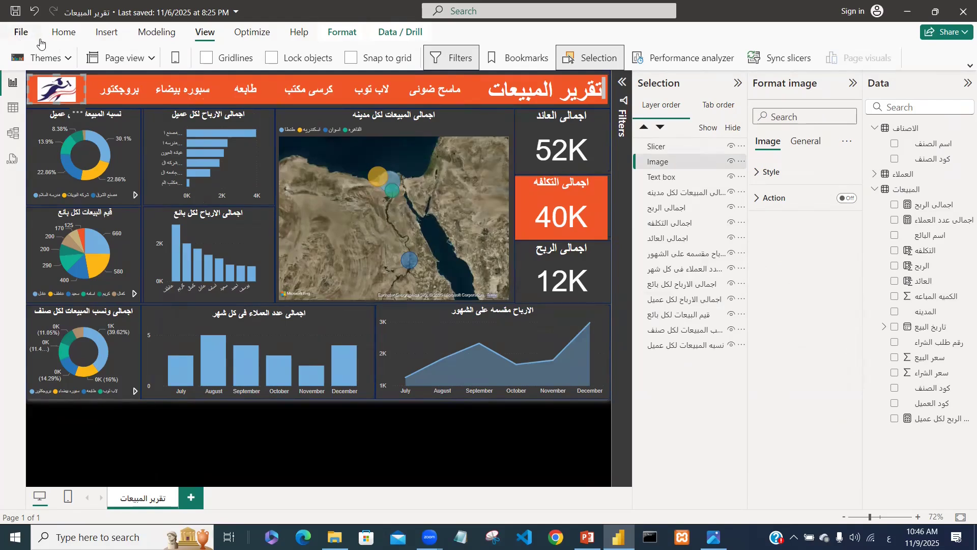
{"action": "left_click", "coordinate": [73, 34]}
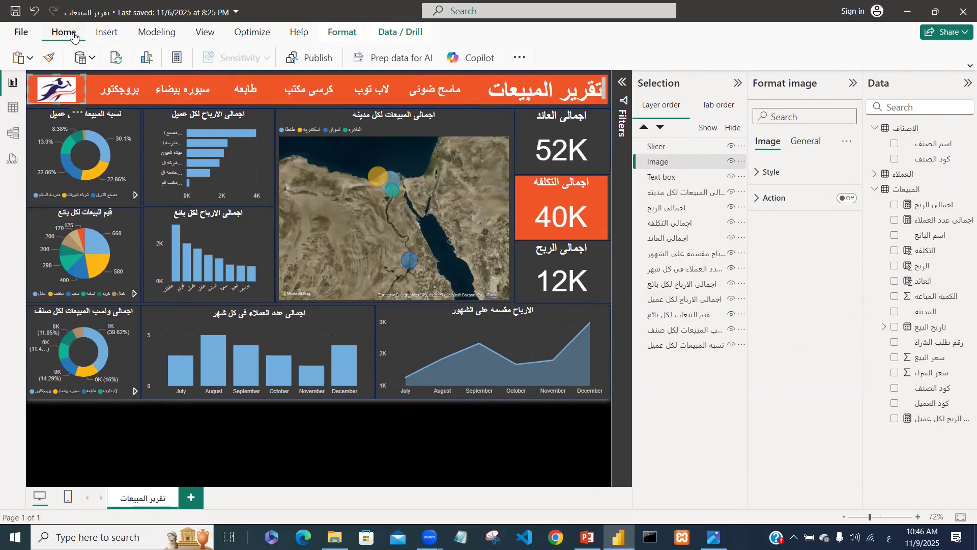